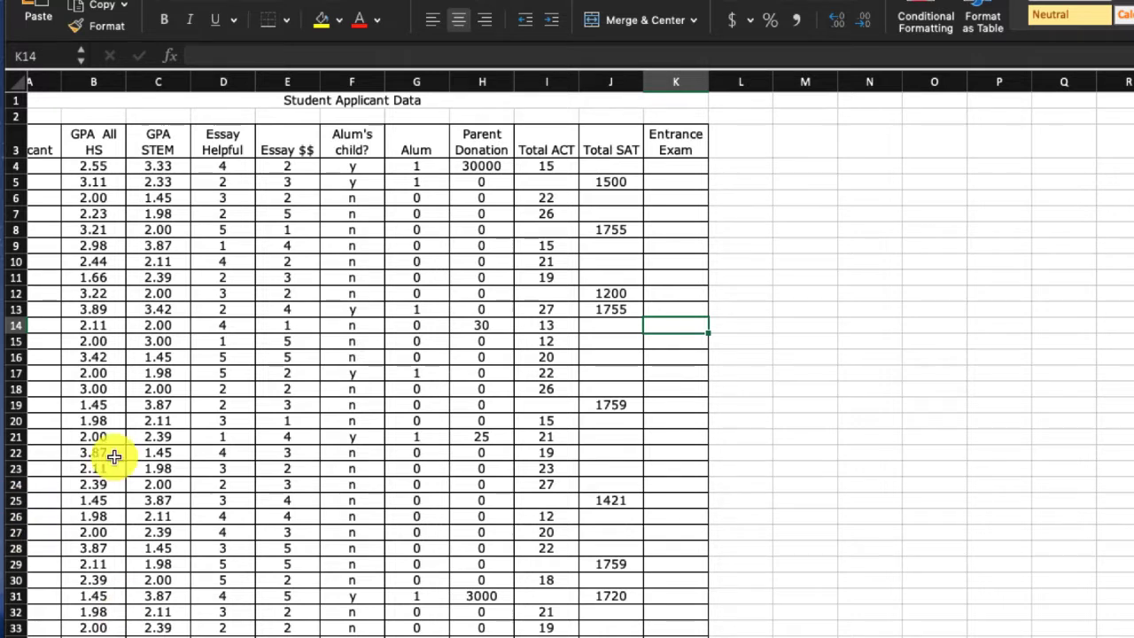
- Examine the Student Applicant Data table, from the applicant IDs across the GPA, essay, alum, donation, ACT, SAT and entrance exam columns
left_click(51, 197)
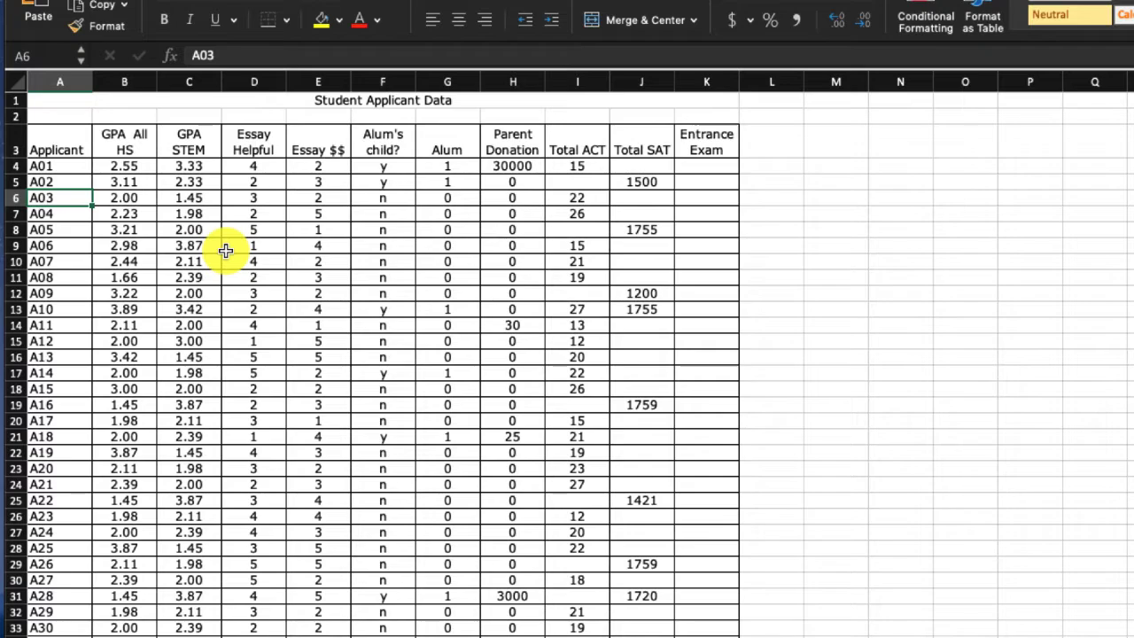
key("Up")
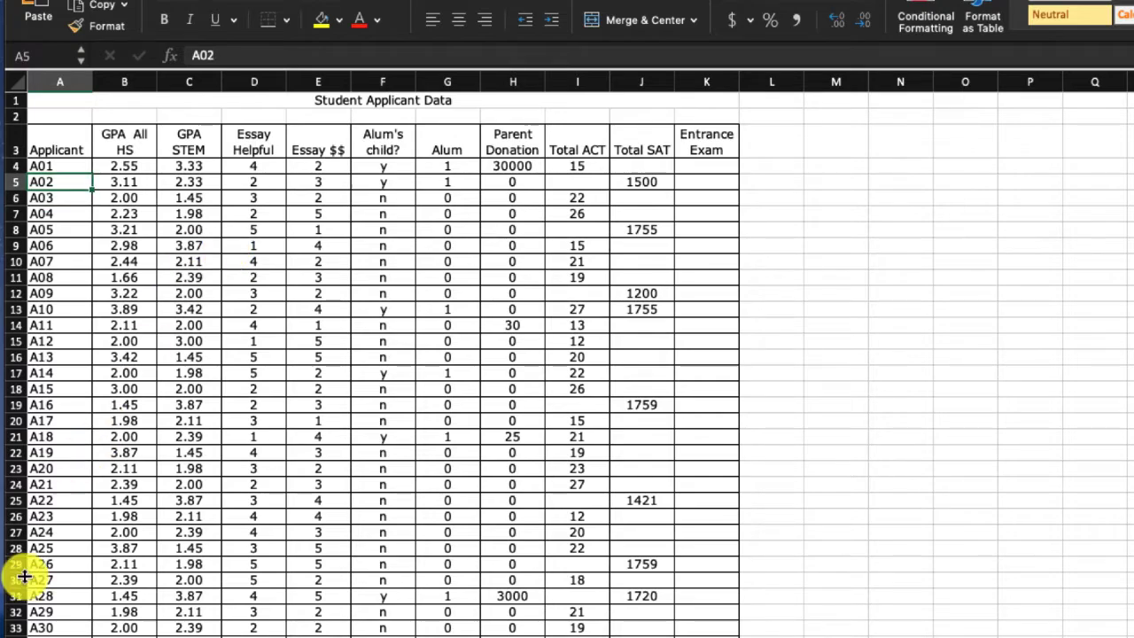
scroll(71, 574, "down", 5)
scroll(168, 479, "up", 5)
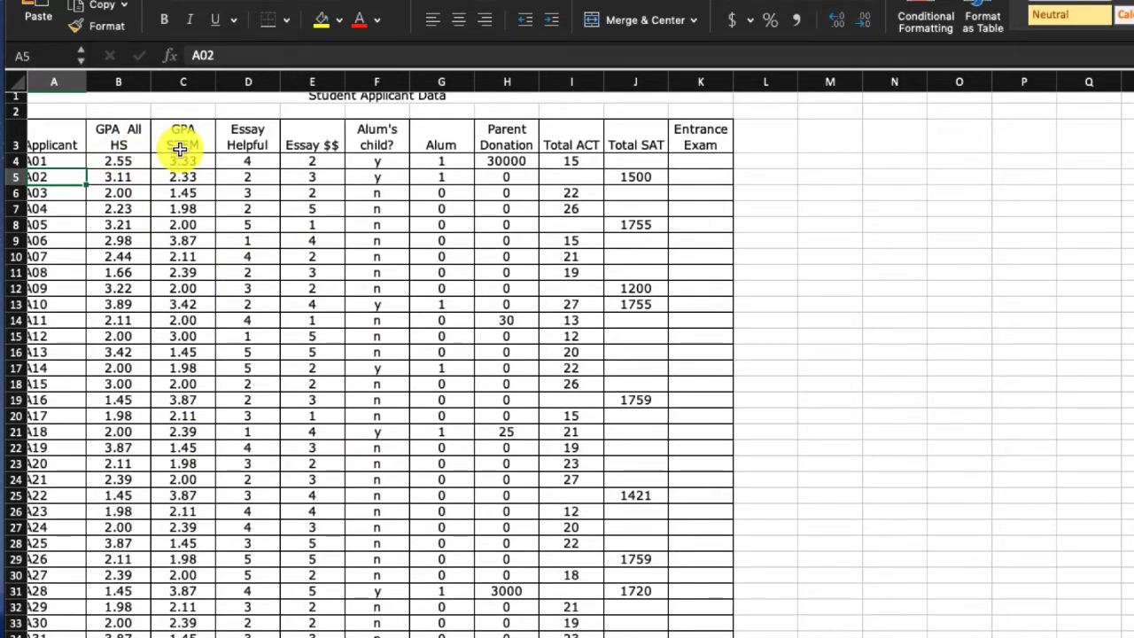
scroll(230, 142, "up", 1)
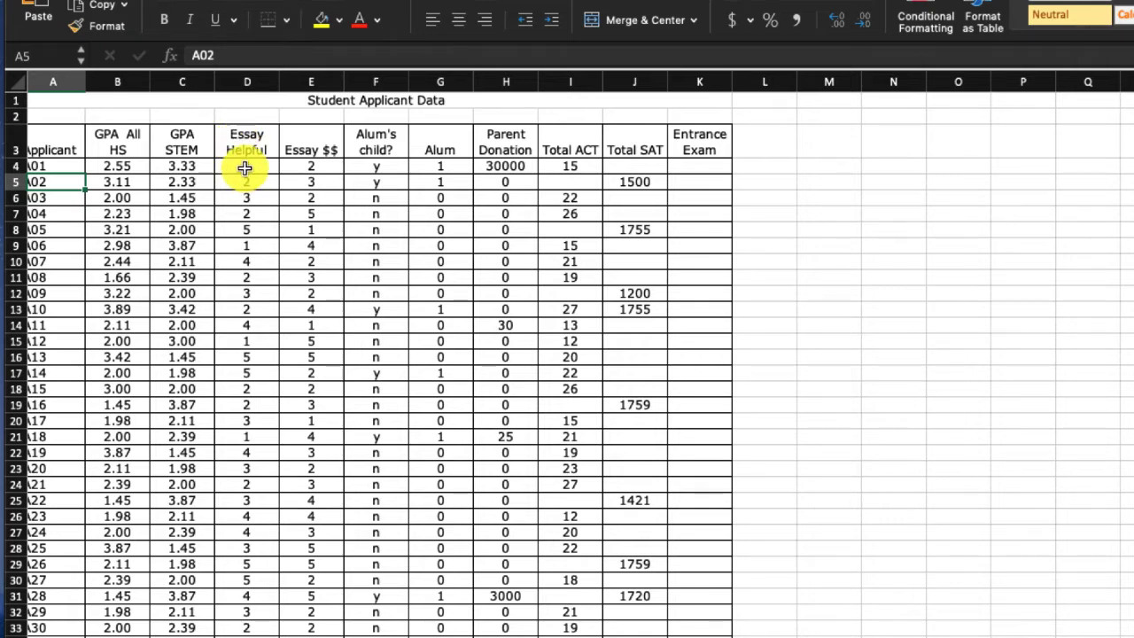
scroll(245, 169, "left", 1)
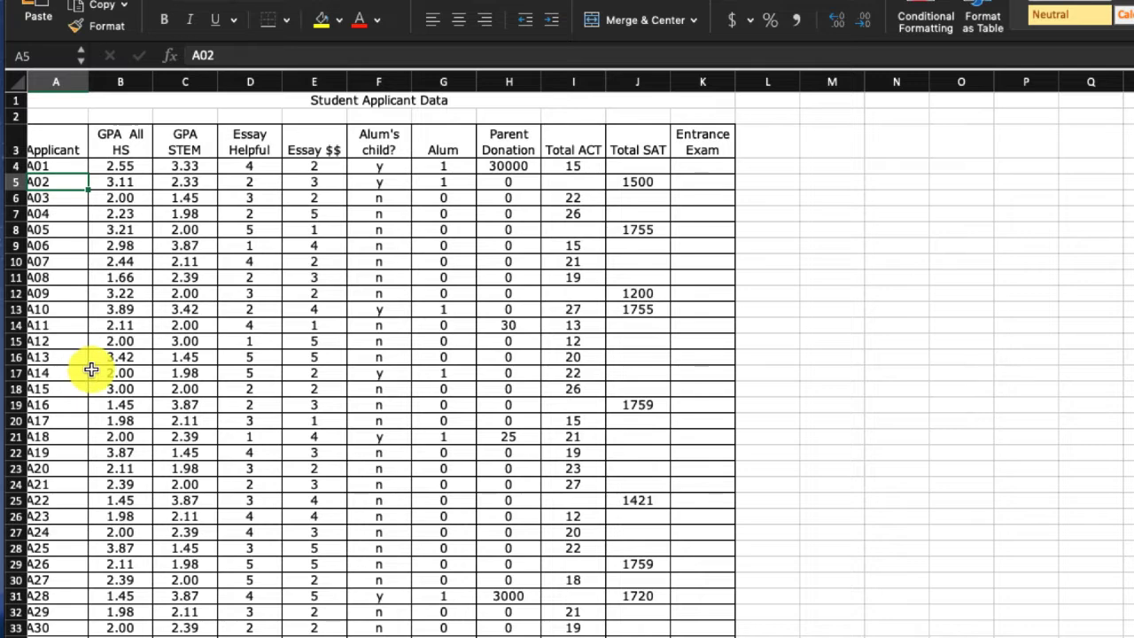
scroll(97, 368, "right", 3)
scroll(101, 364, "left", 3)
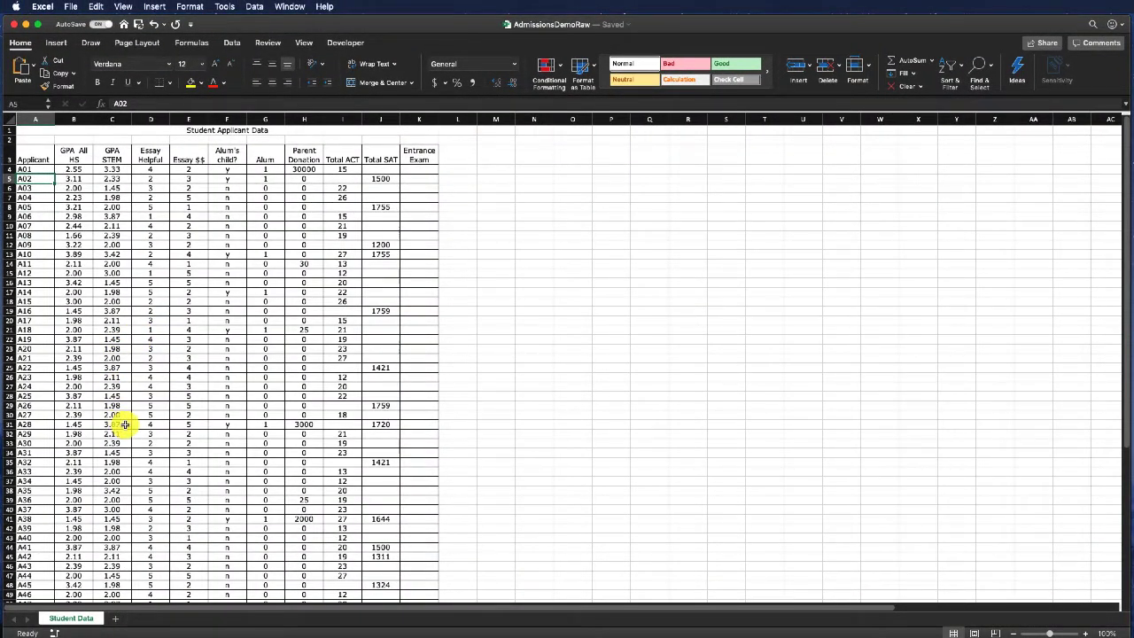
- Label the two rows below the last applicant MEAN in A54 and STD DEV in A55
scroll(125, 427, "down", 2)
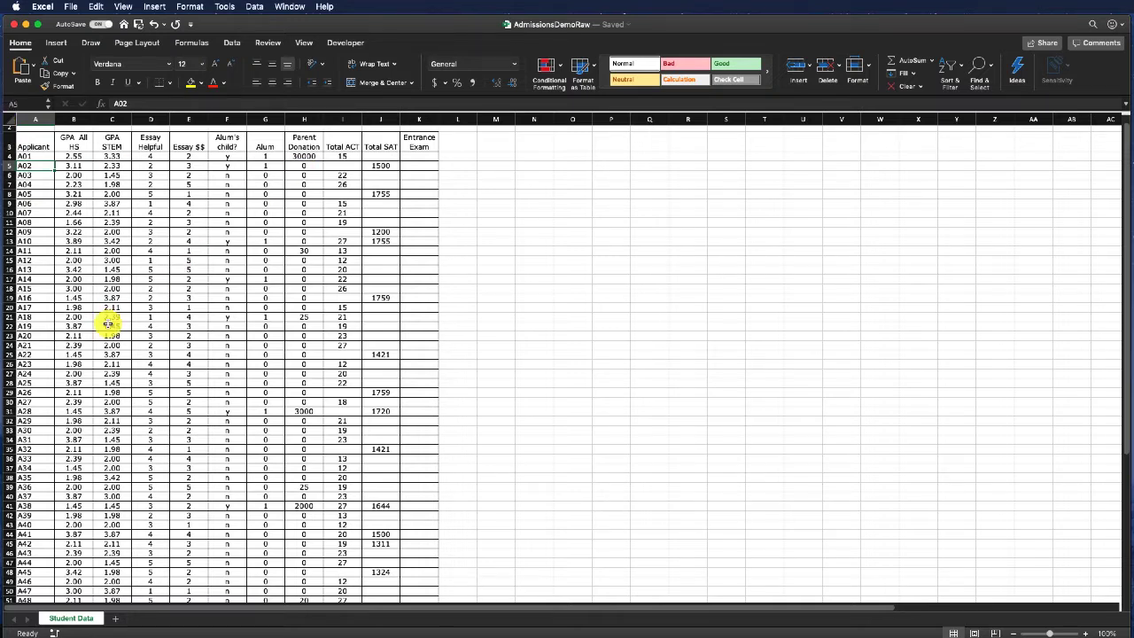
scroll(108, 334, "right", 1)
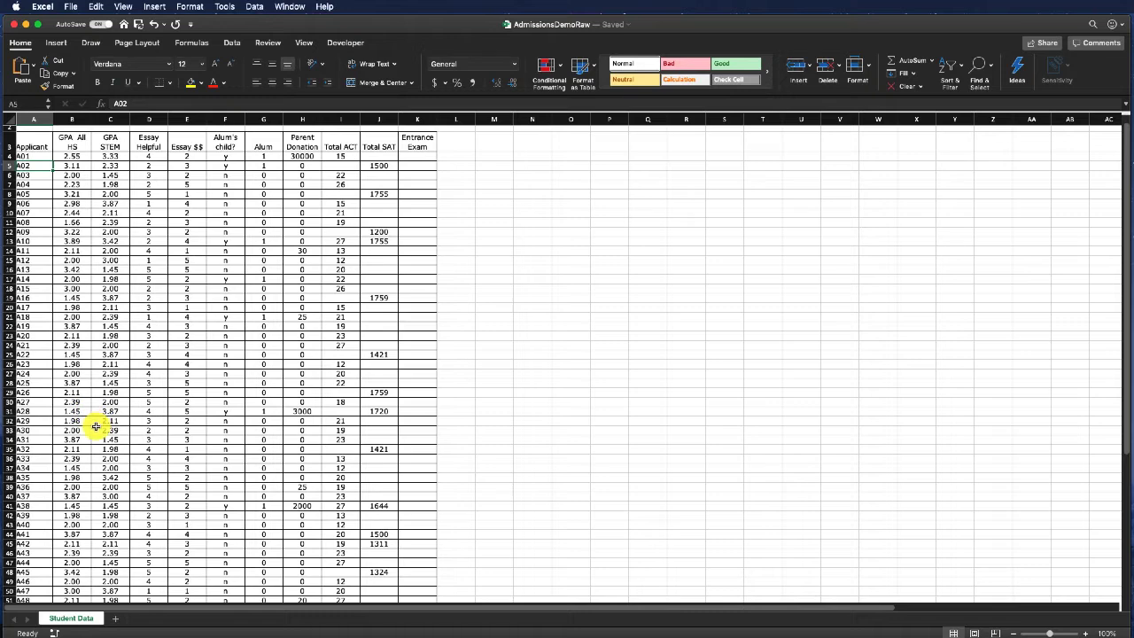
scroll(94, 422, "down", 5)
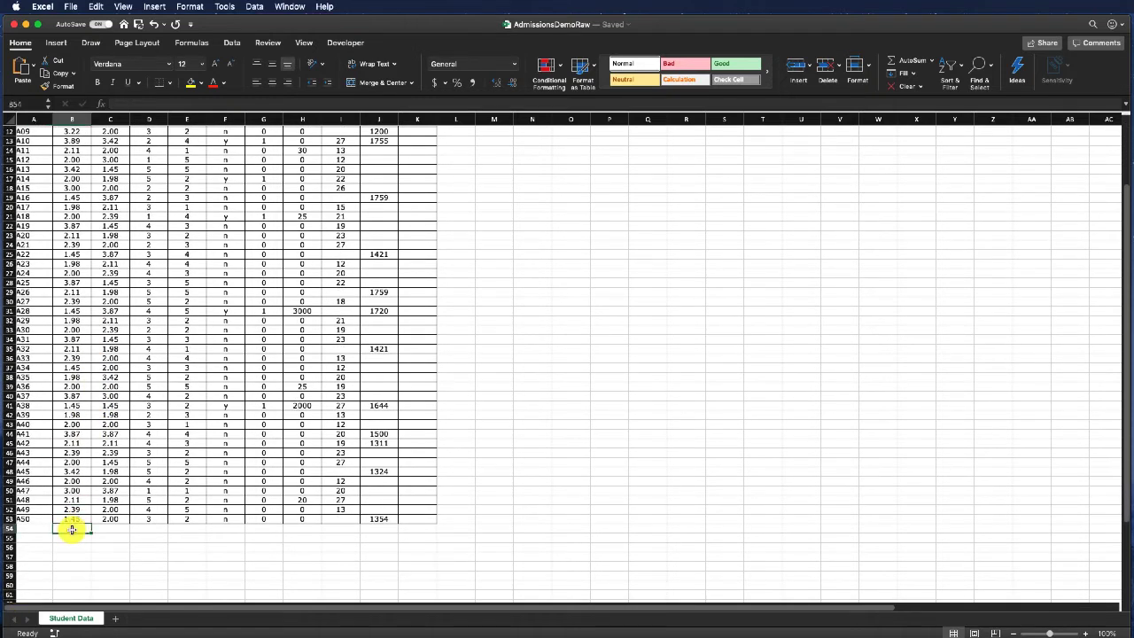
left_click(37, 529)
type("MEAN")
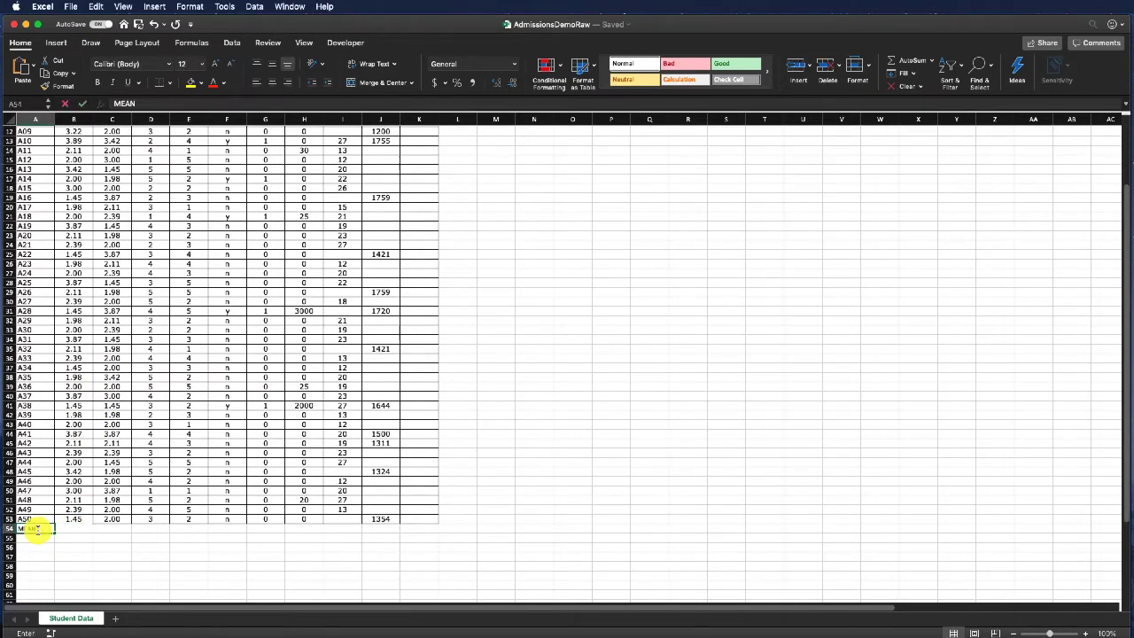
key("Return")
type("S")
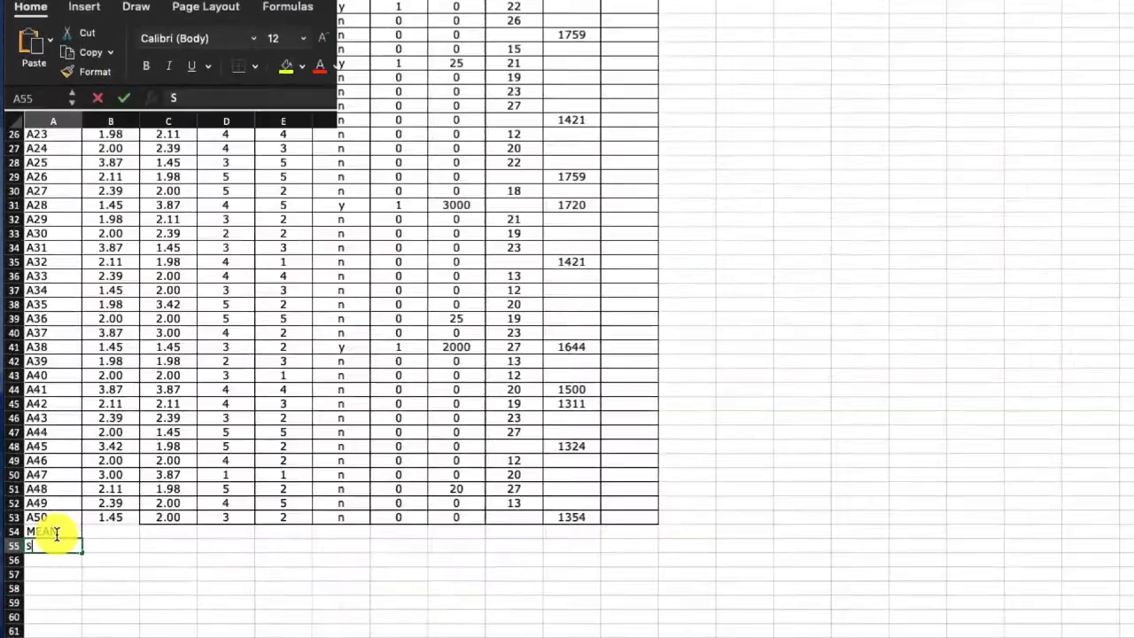
type("TD DEV")
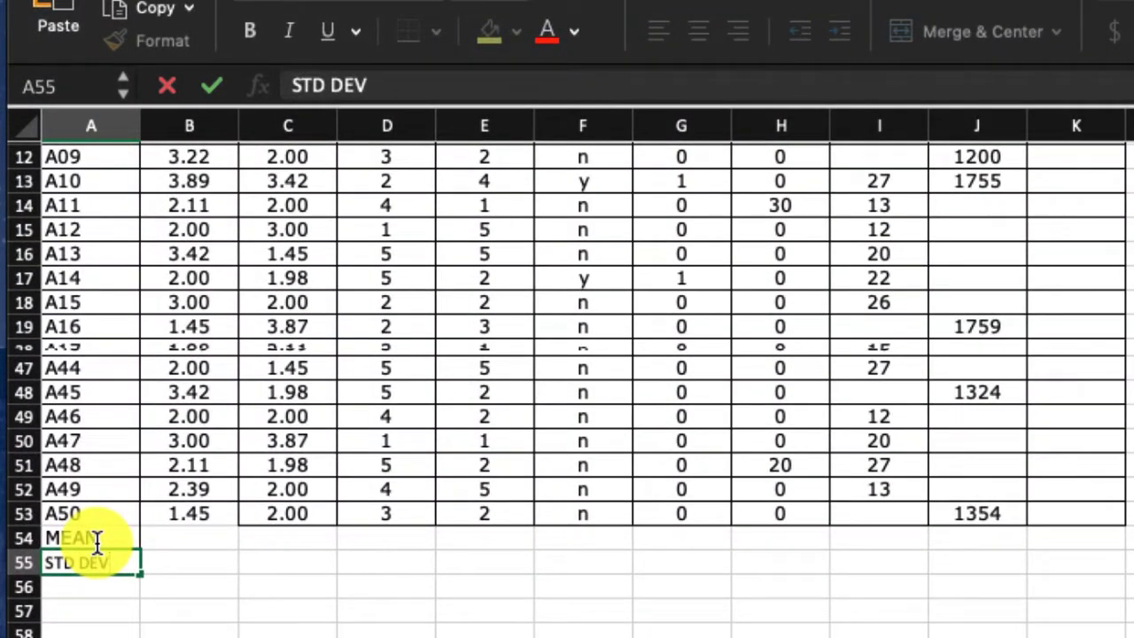
key("Tab")
- Calculate the mean of the GPA All HS column in B54 with AVERAGE over B4:B53
key("Up")
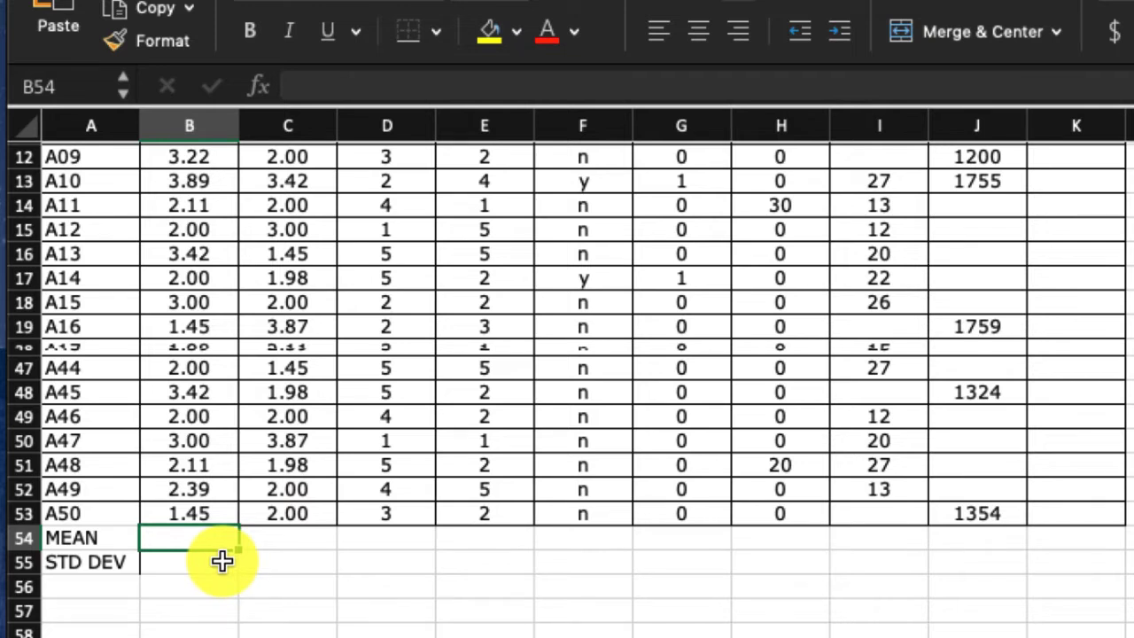
type("=AV")
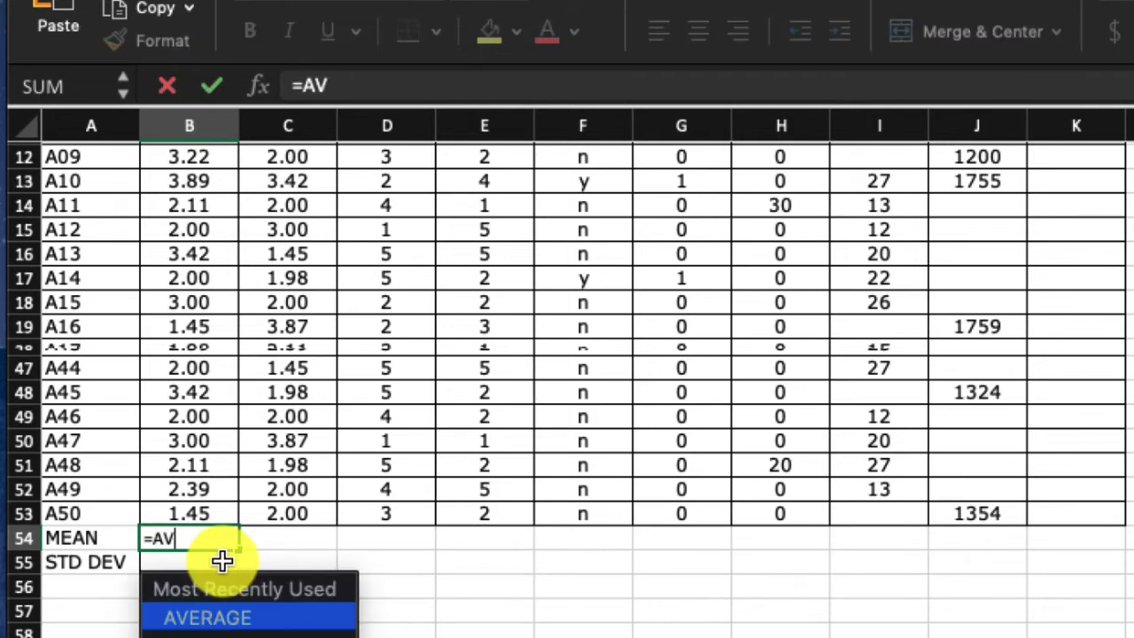
type("ERAGE")
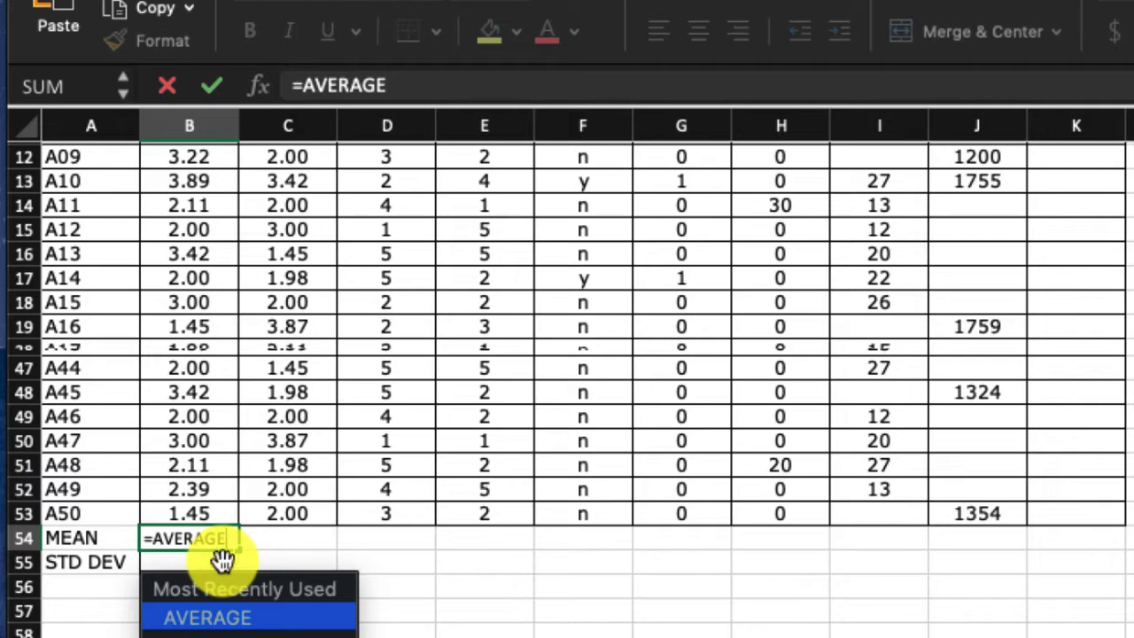
type("(")
left_click_drag(293, 512, 162, 227)
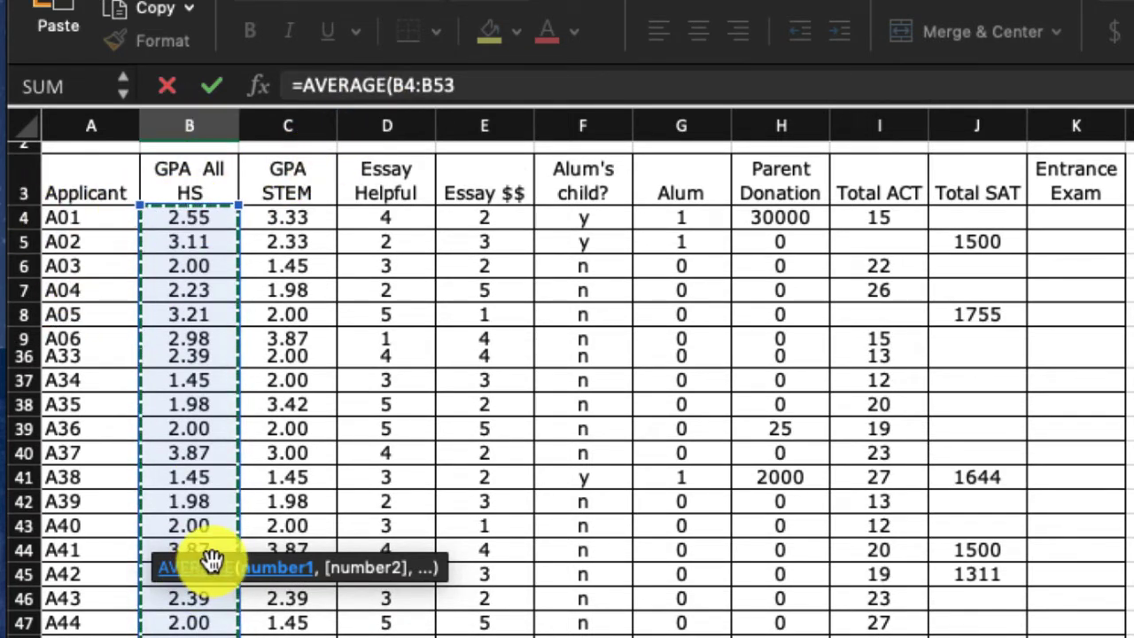
scroll(203, 514, "down", 10)
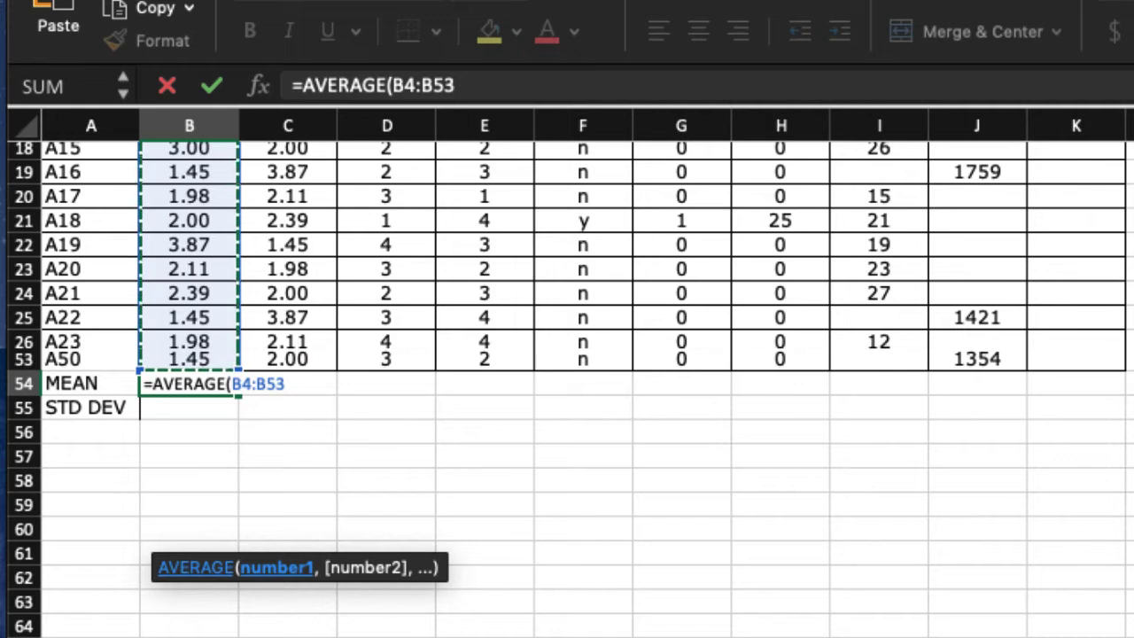
key("Return")
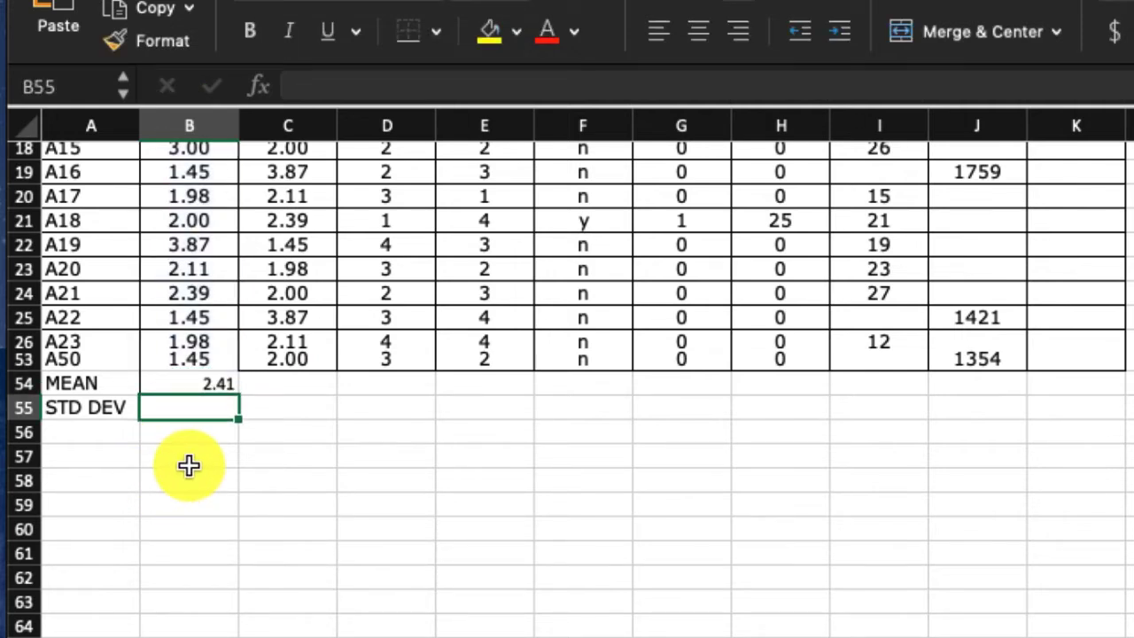
- Calculate the standard deviation of the GPA All HS column in B55 with =STDEVA(B4:B53)
type("=STD")
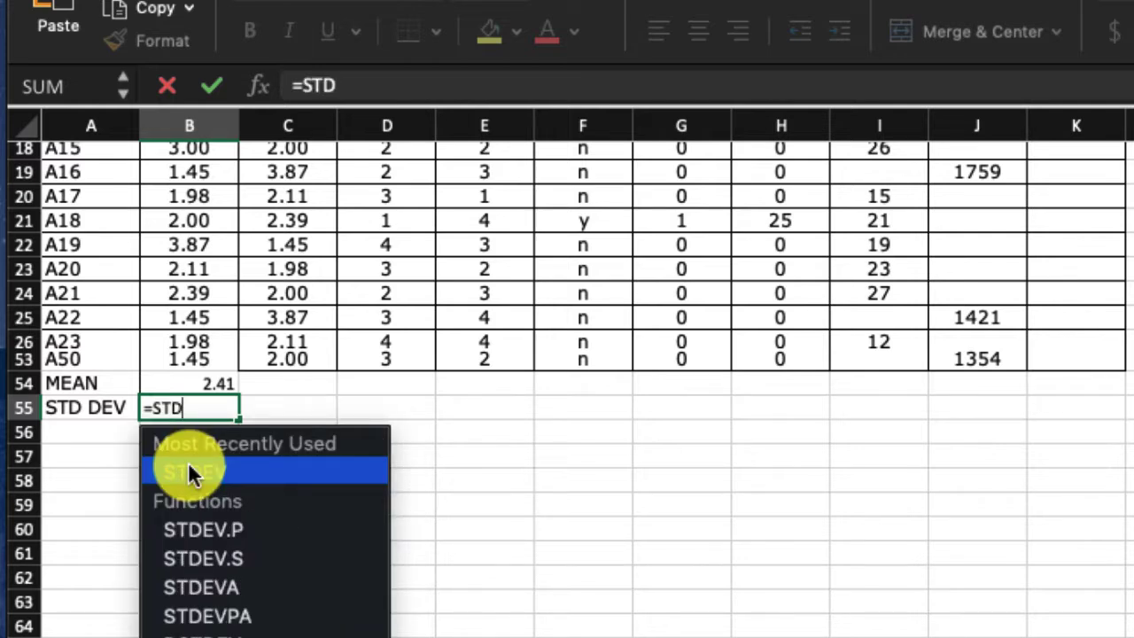
type("DE")
key("BackSpace")
key("BackSpace")
key("BackSpace")
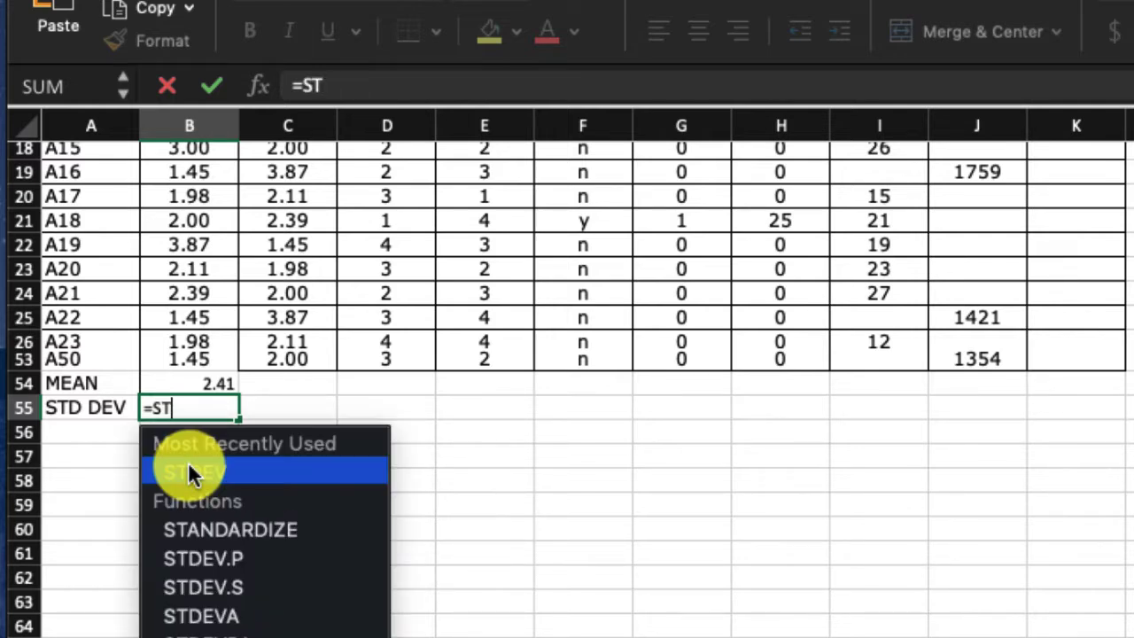
type("DEV")
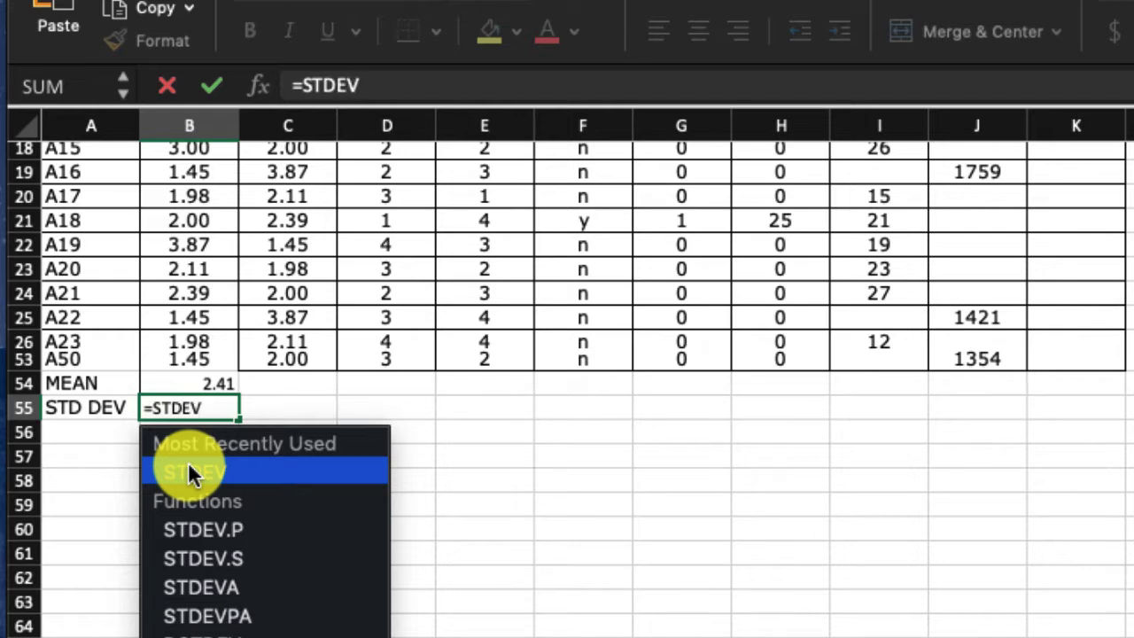
type("A")
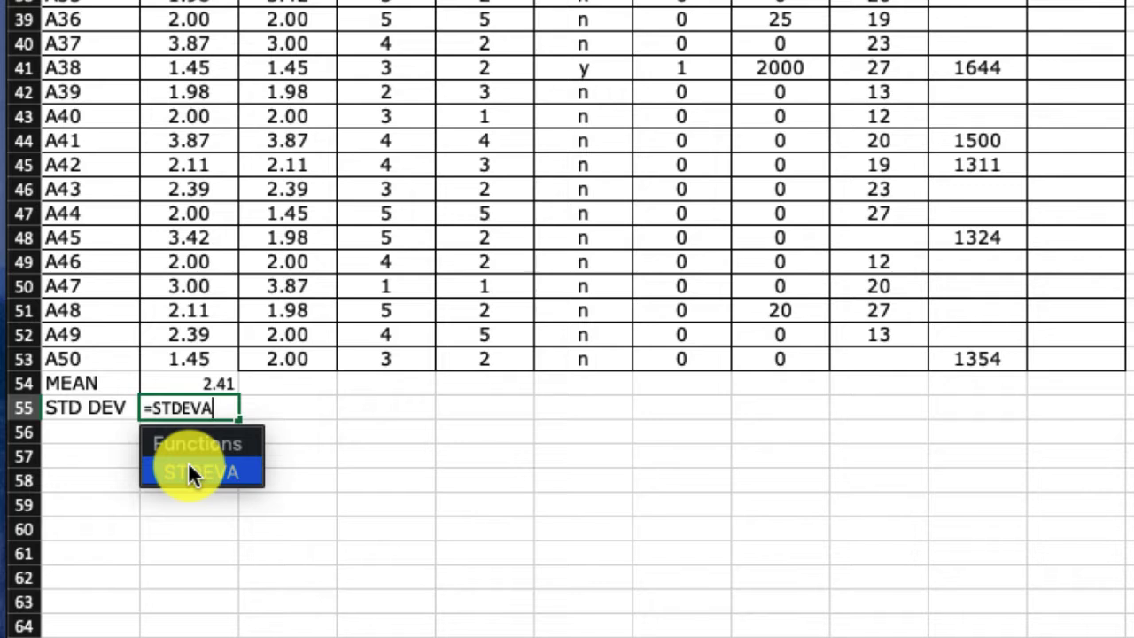
double_click(189, 463)
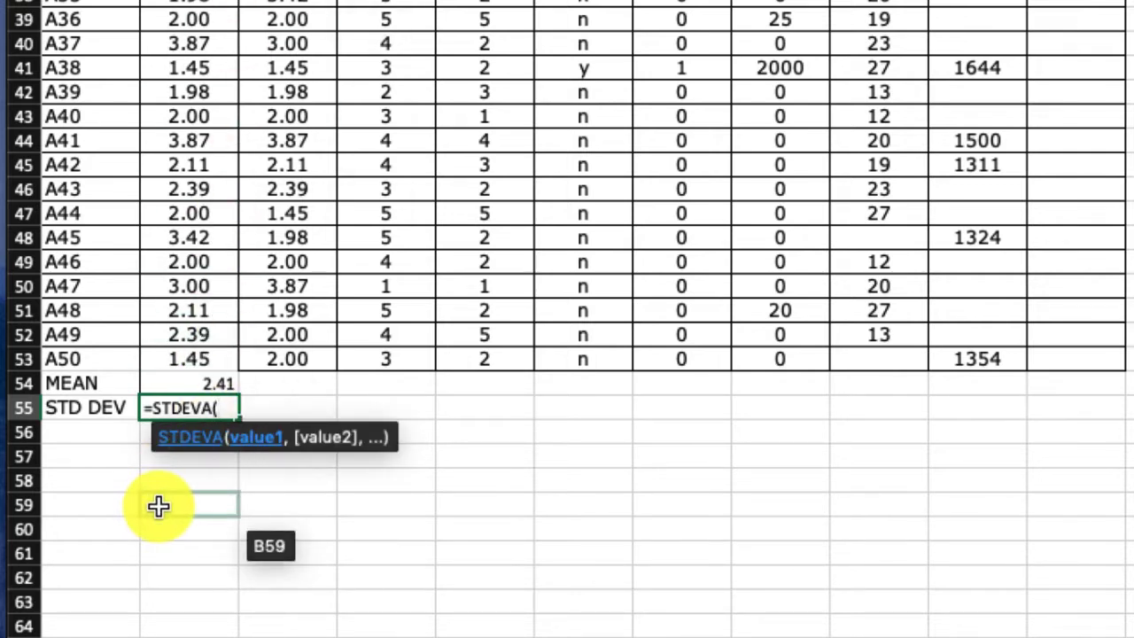
type("B4:B")
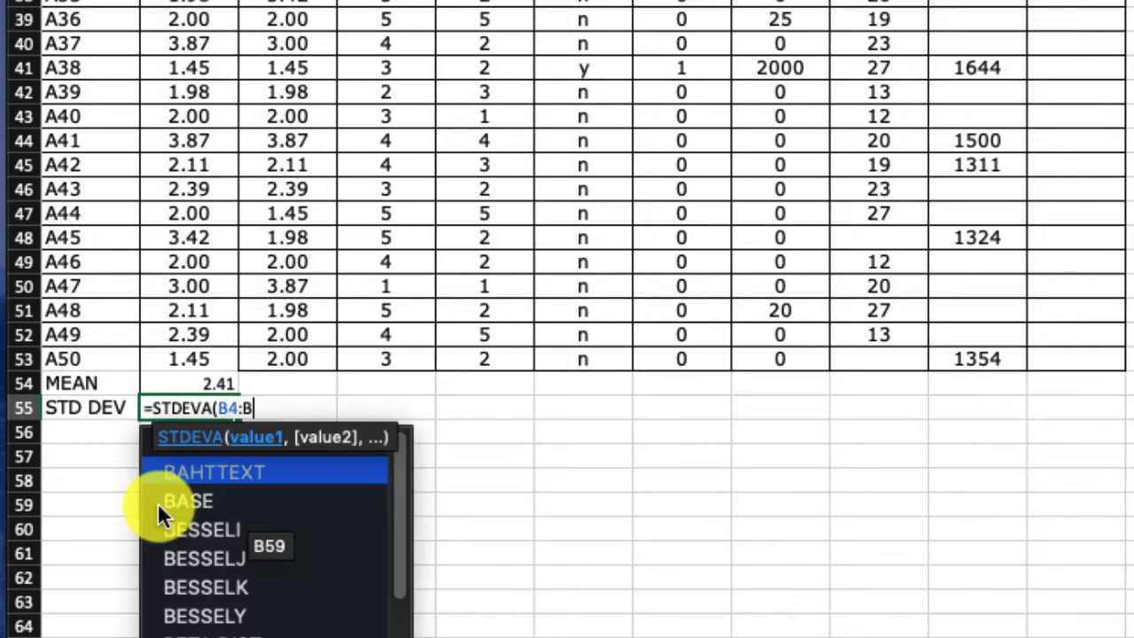
type("53")
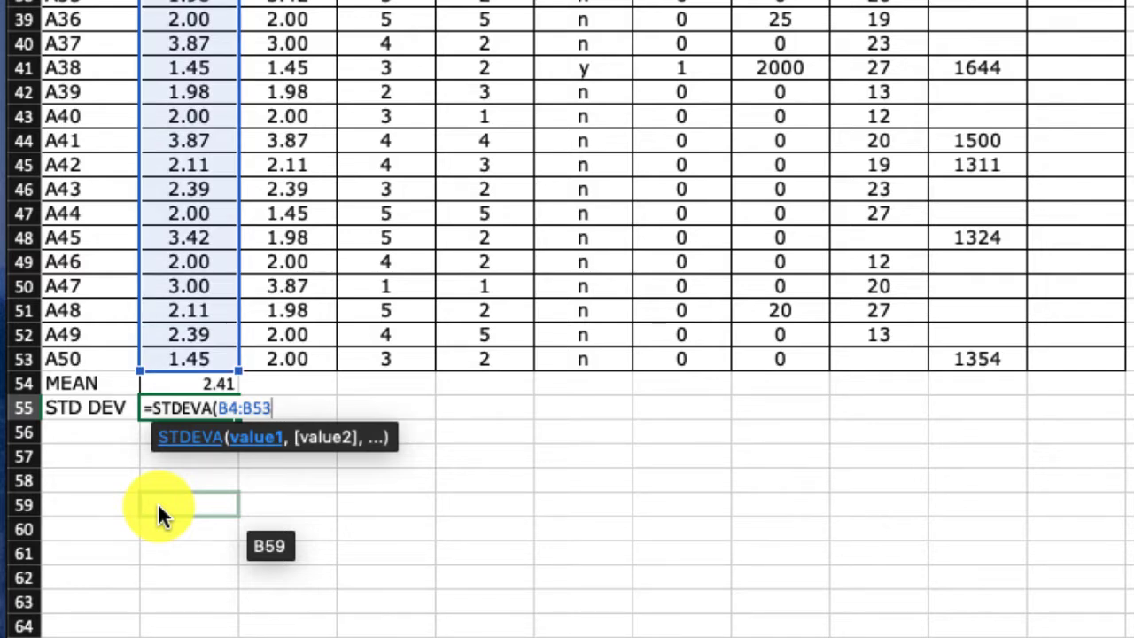
type(")")
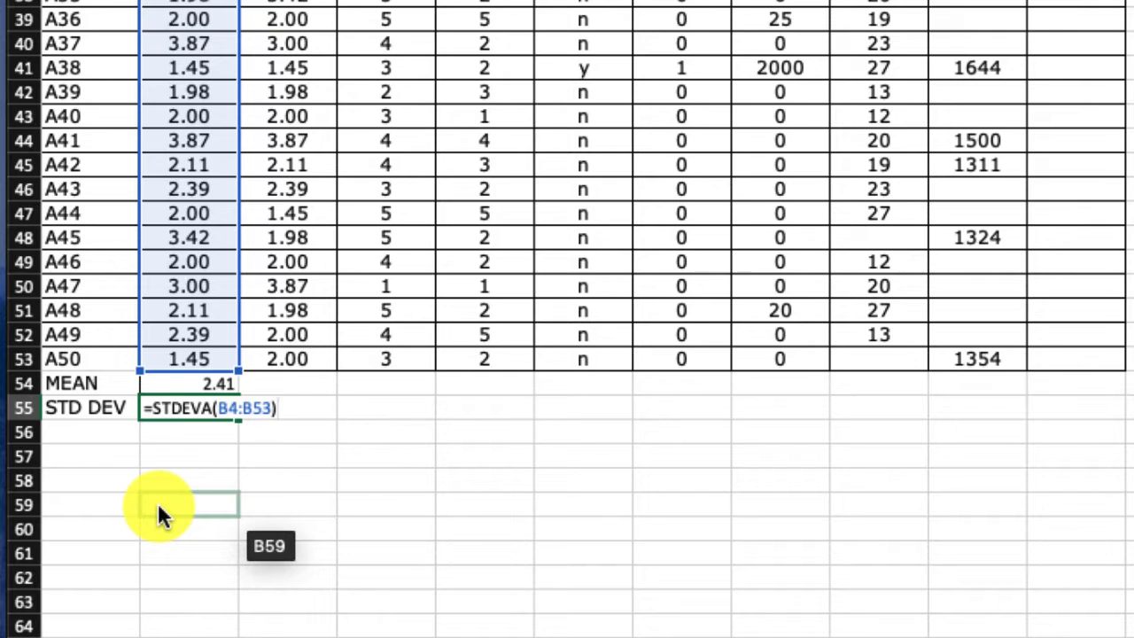
key("Return")
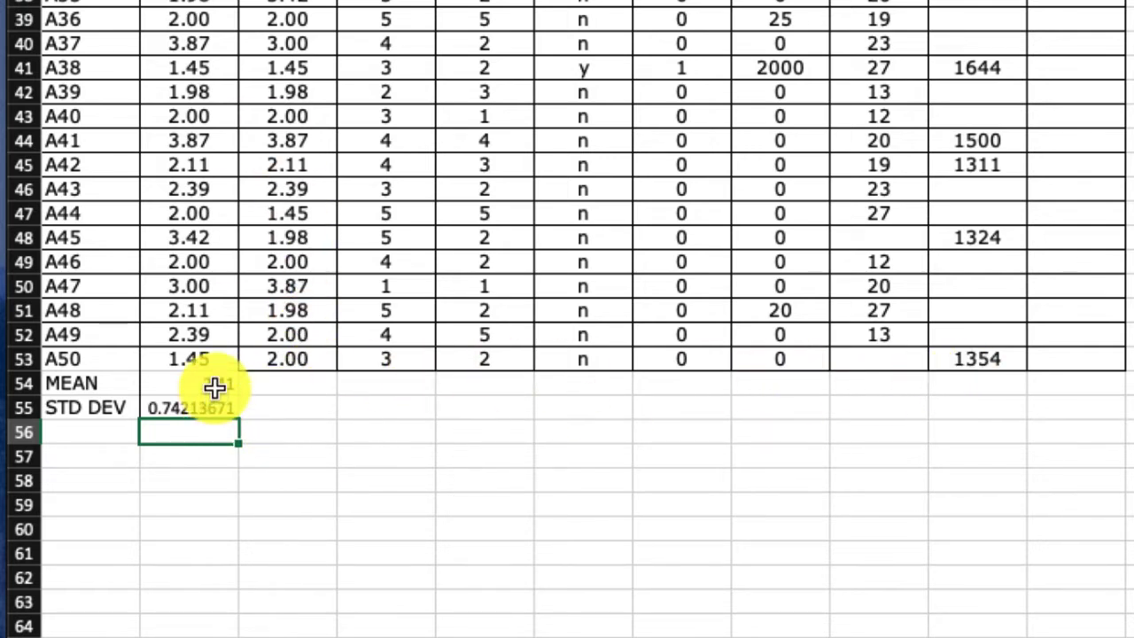
- Fill the mean and standard deviation formulas from B54:B55 across to column J, then deselect the range
left_click_drag(215, 386, 236, 417)
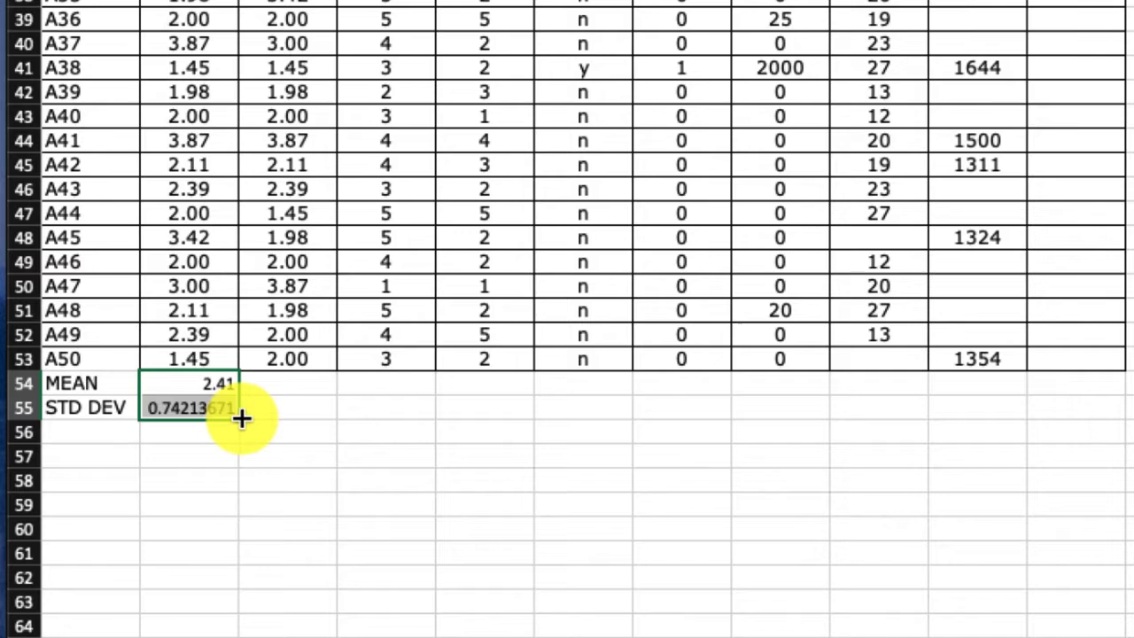
left_click_drag(238, 417, 995, 418)
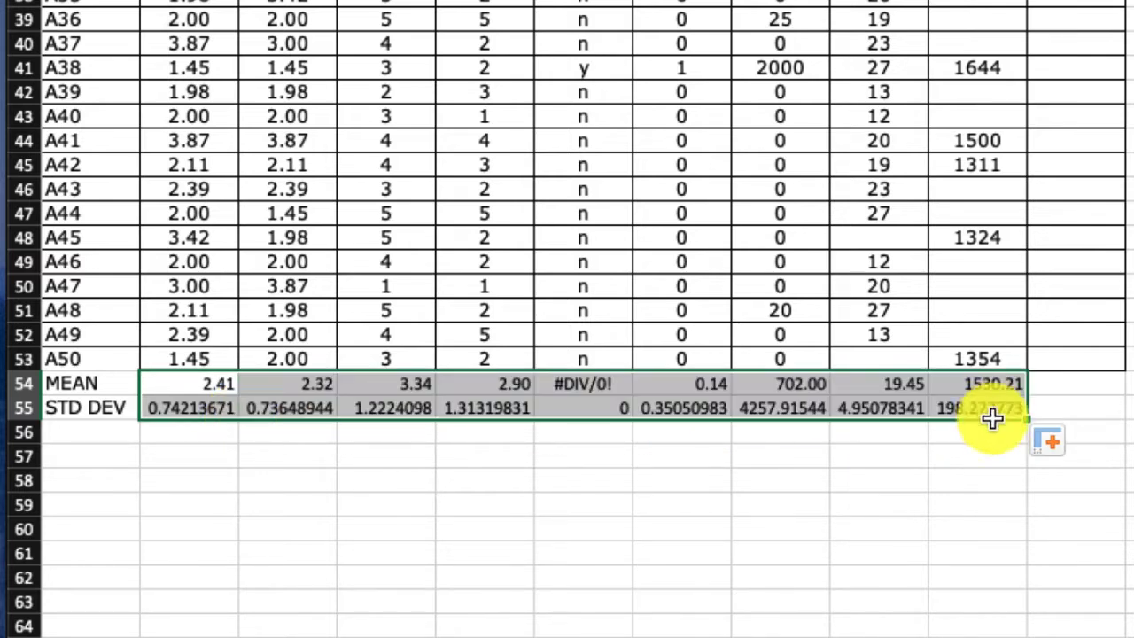
left_click(339, 554)
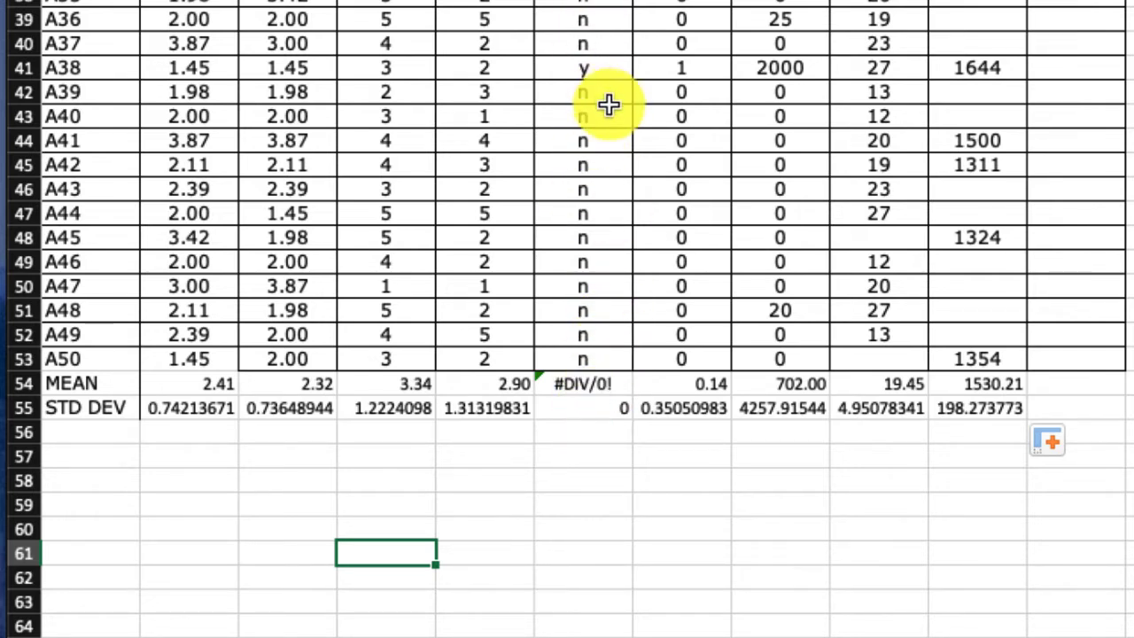
scroll(384, 514, "up", 3)
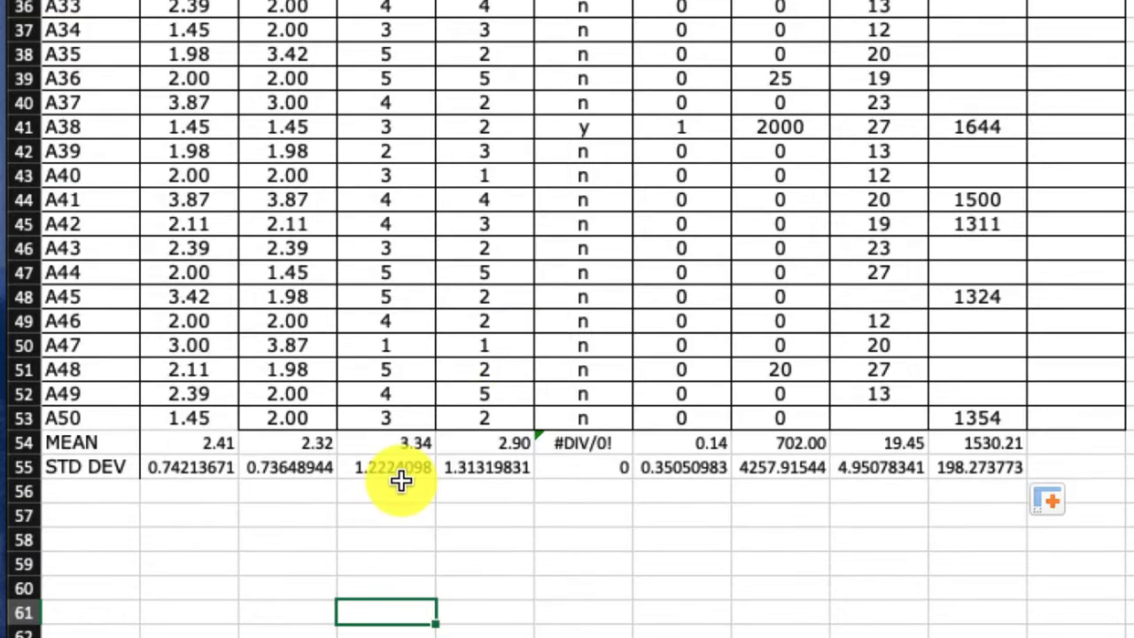
scroll(406, 474, "up", 8)
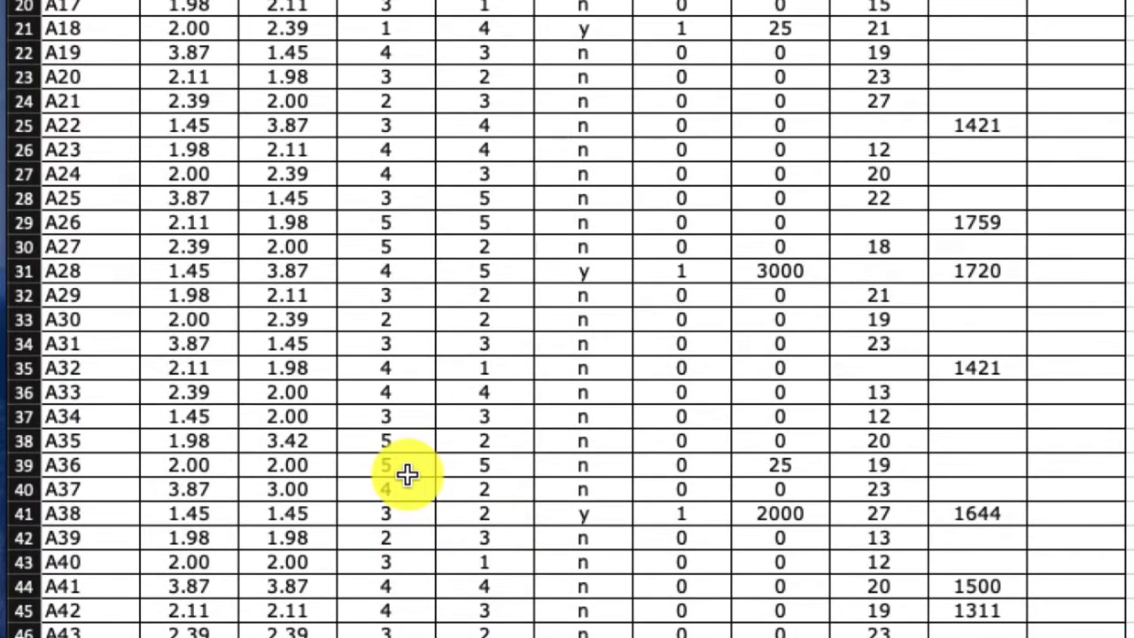
scroll(354, 625, "down", 5)
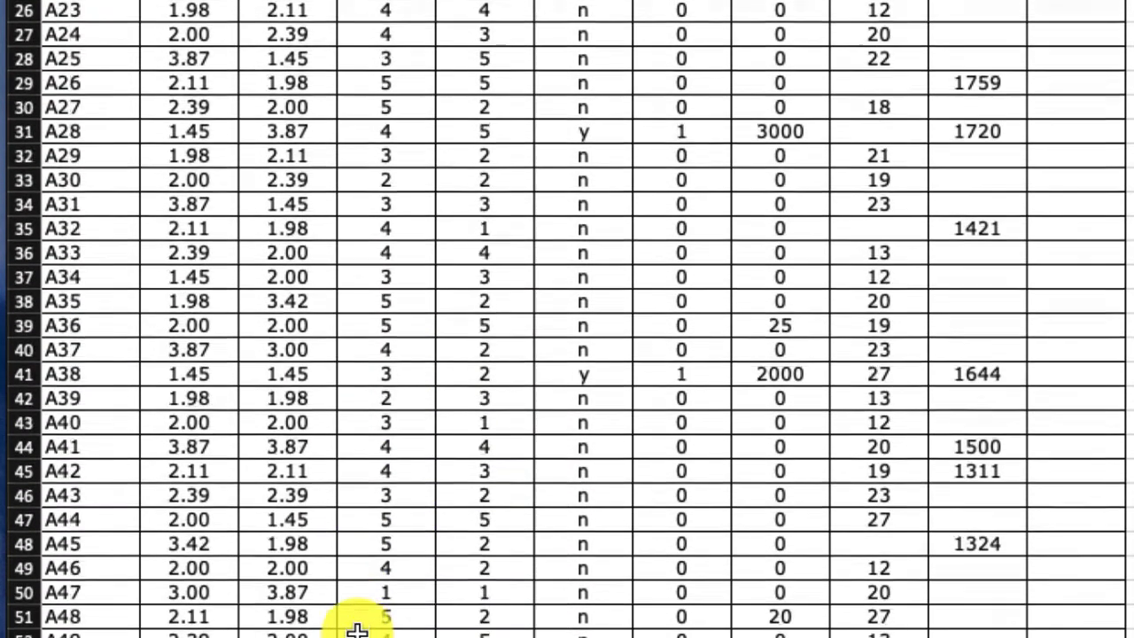
scroll(354, 631, "up", 5)
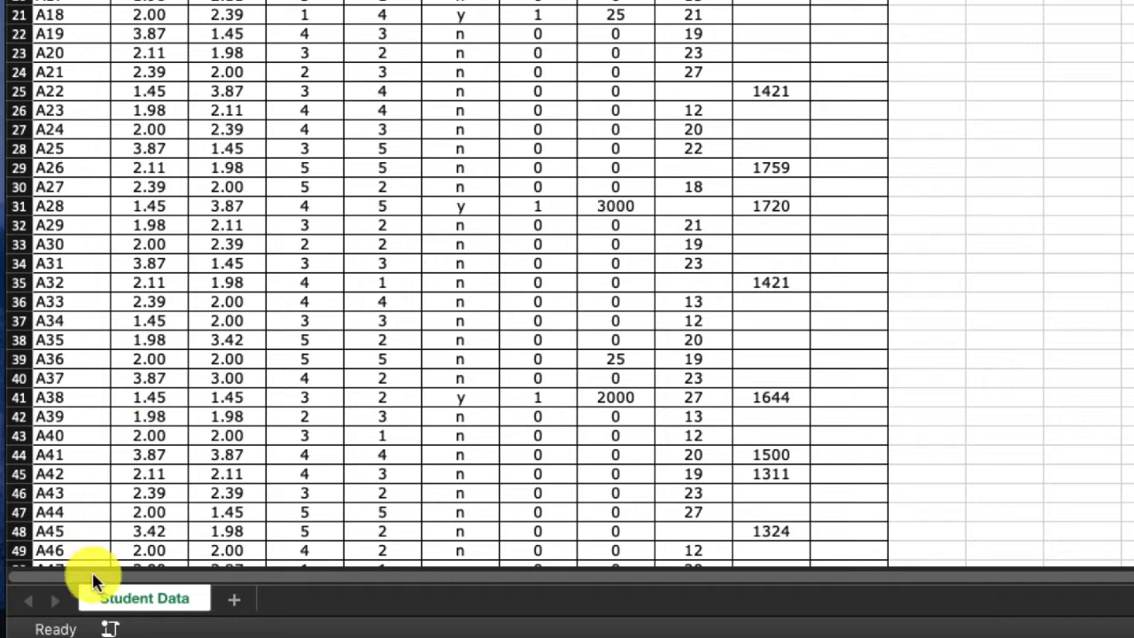
- Create a copy of the Student Data sheet at the end of the AdmissionsDemoRaw.xlsx workbook
right_click(141, 601)
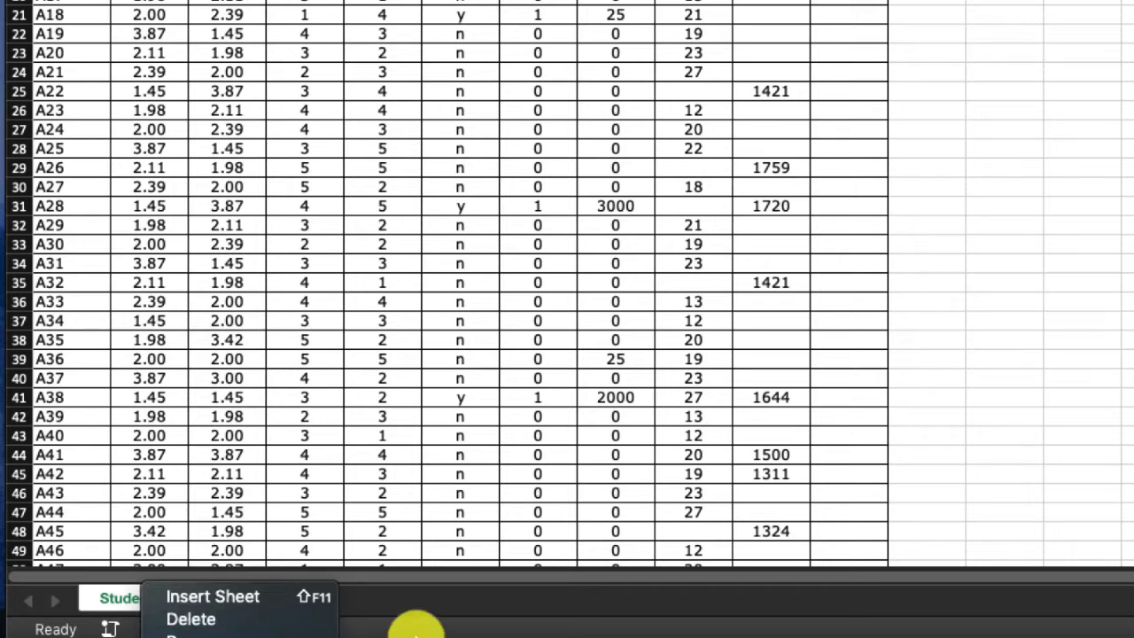
left_click(106, 600)
left_click_drag(481, 629, 469, 494)
right_click(127, 447)
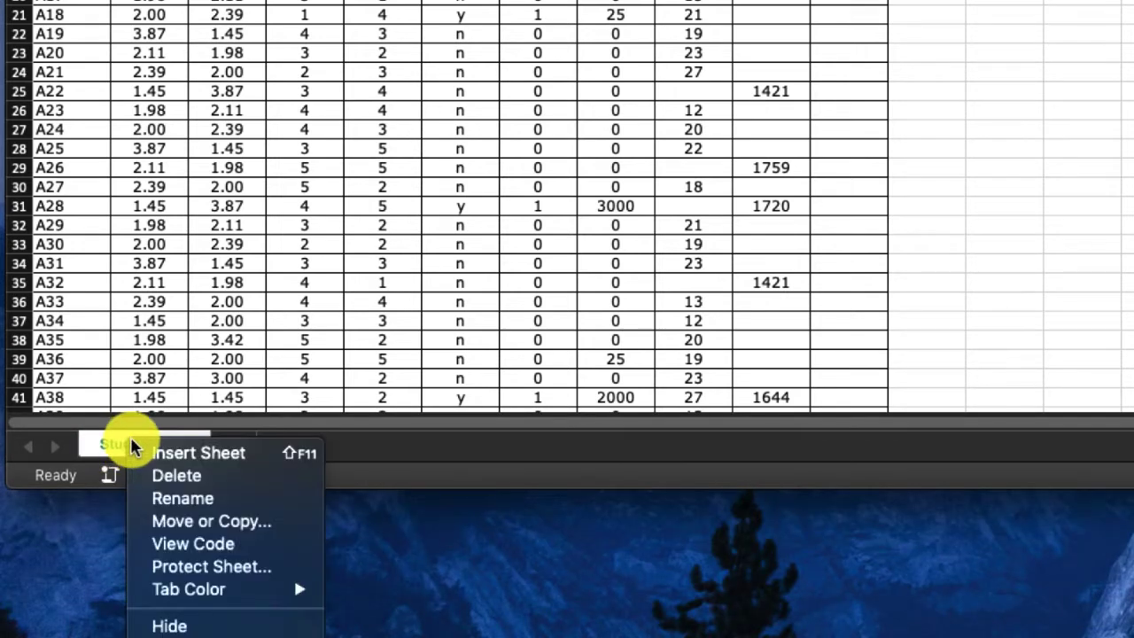
left_click(210, 524)
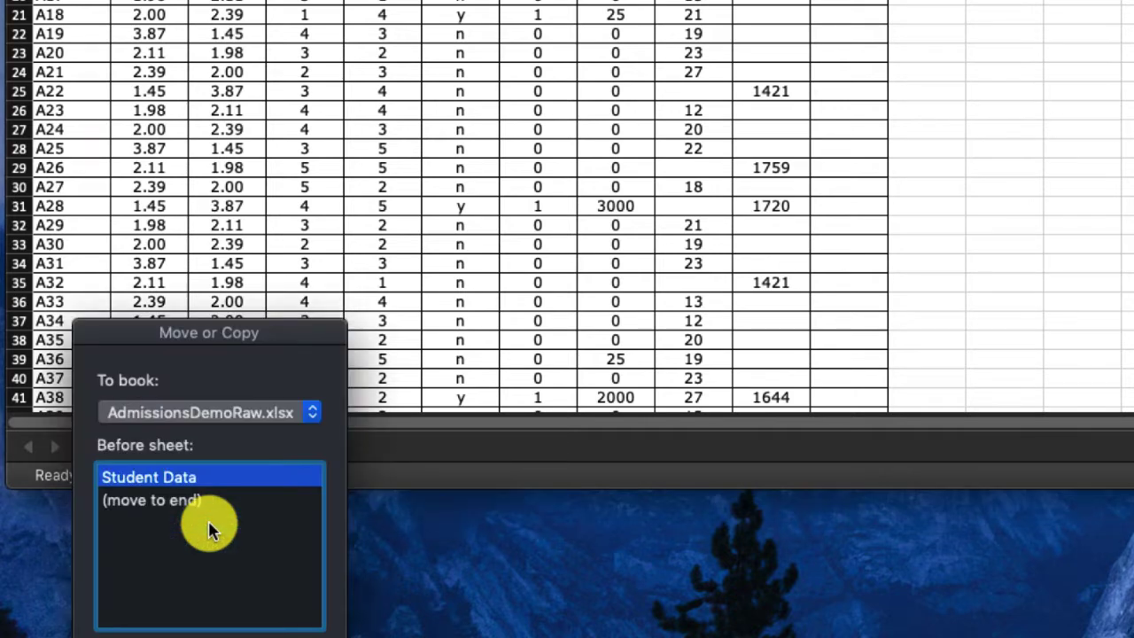
left_click_drag(211, 317, 267, 86)
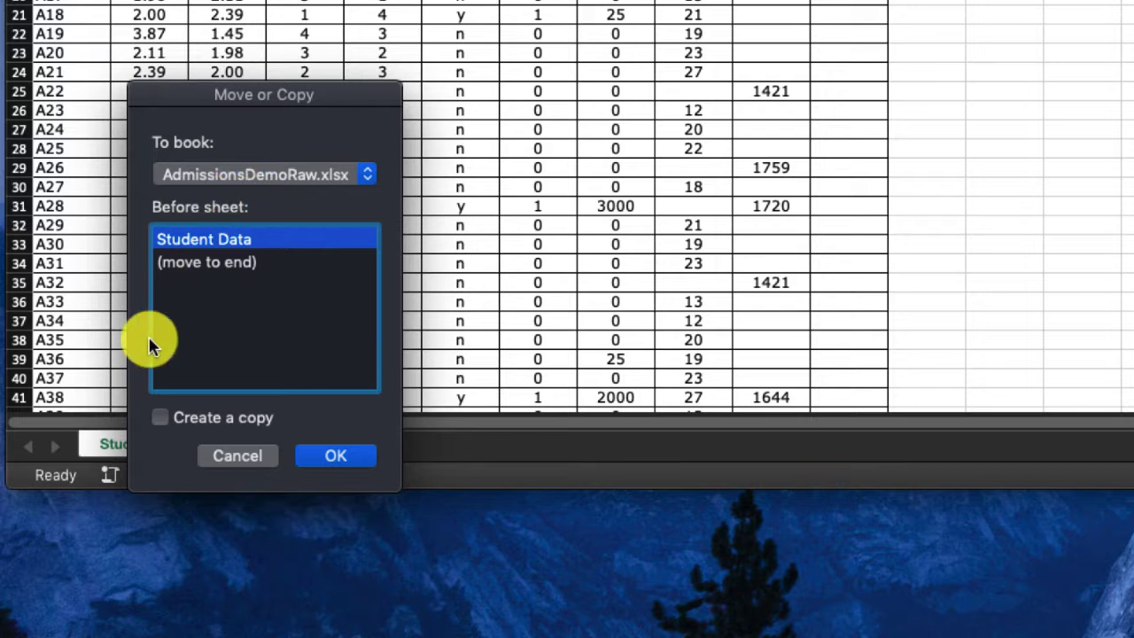
left_click(192, 262)
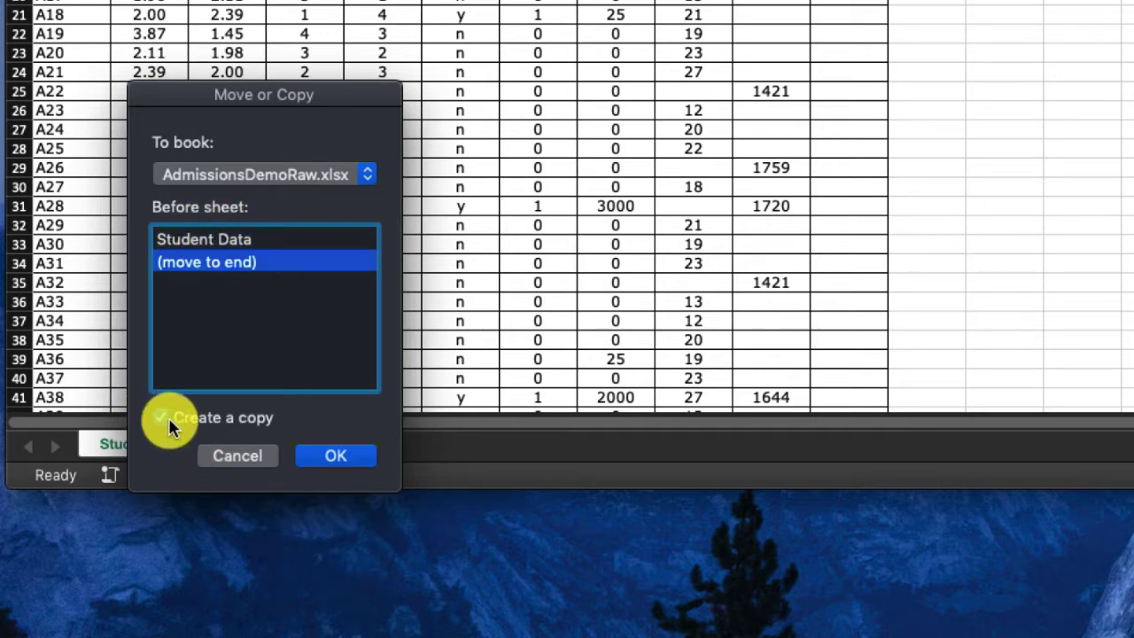
left_click(336, 453)
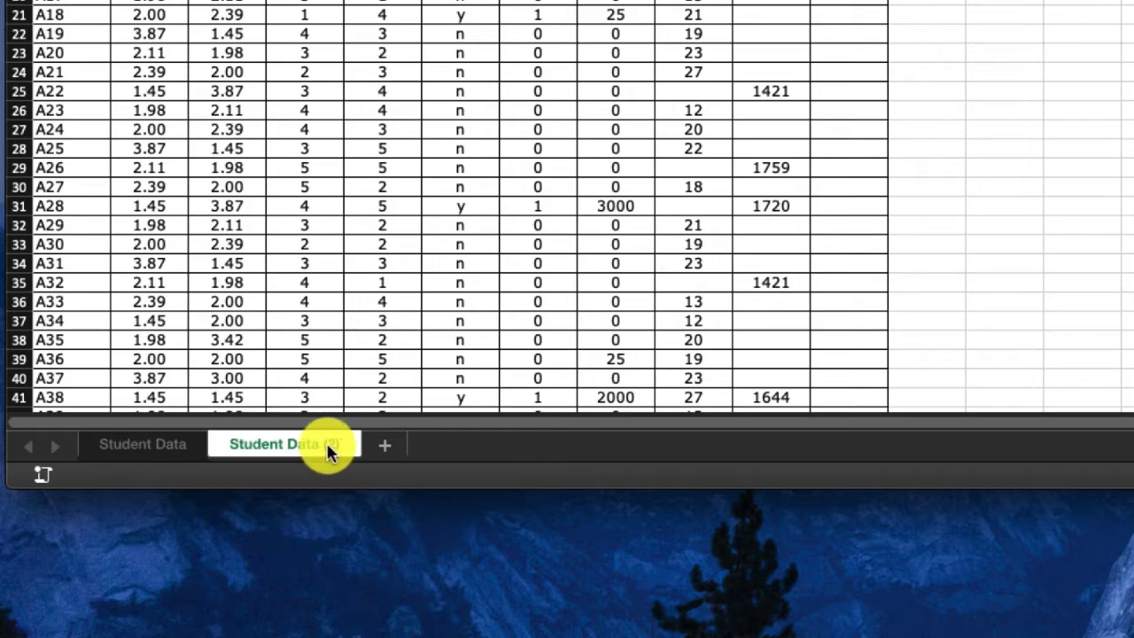
- Rename the copied sheet Zscores, look at the original Student Data sheet and return to the copy
double_click(274, 443)
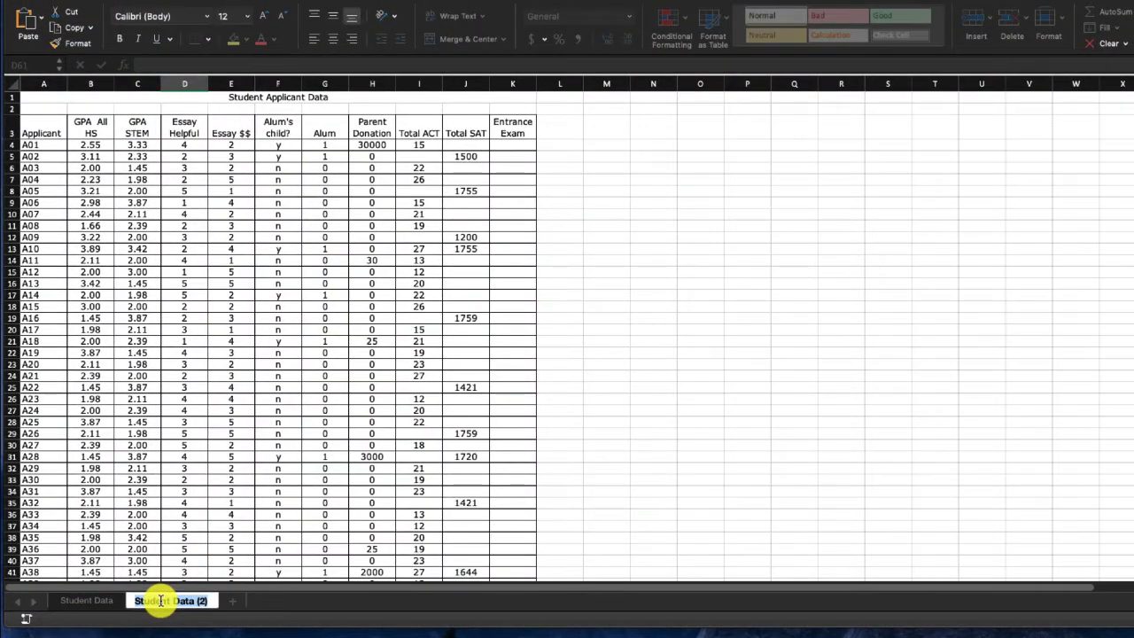
type("Z")
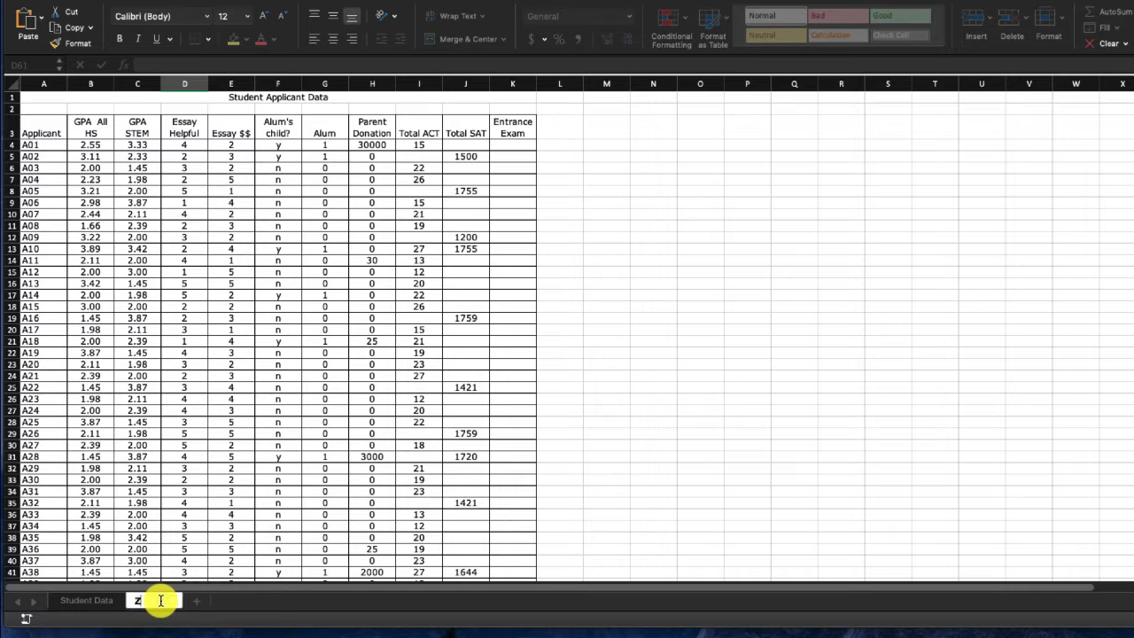
key("Return")
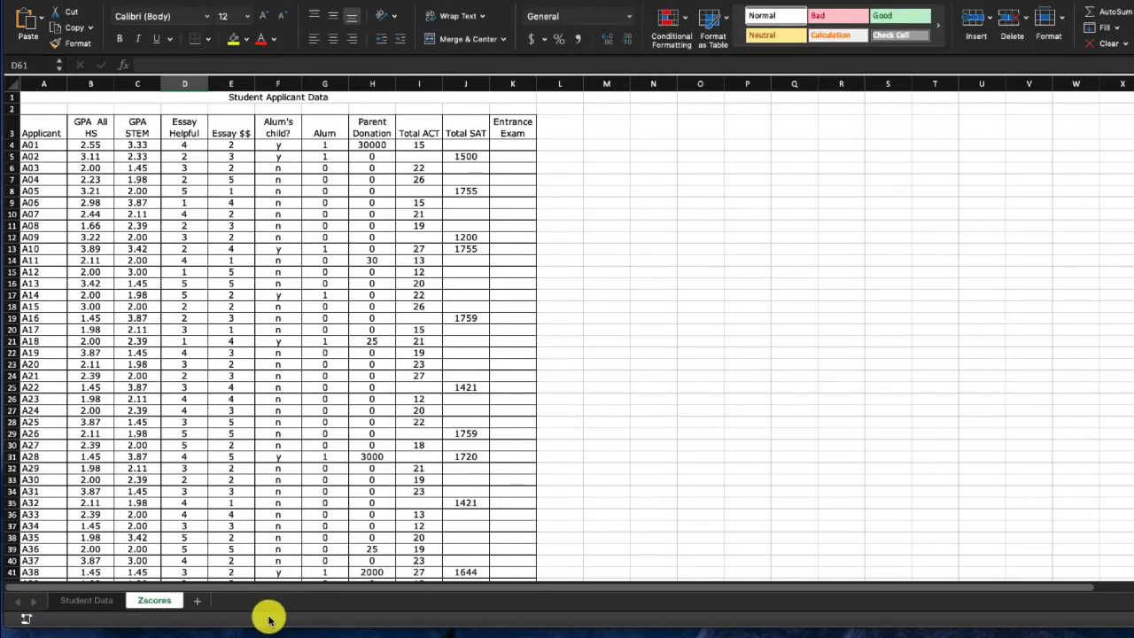
left_click(94, 602)
left_click(158, 602)
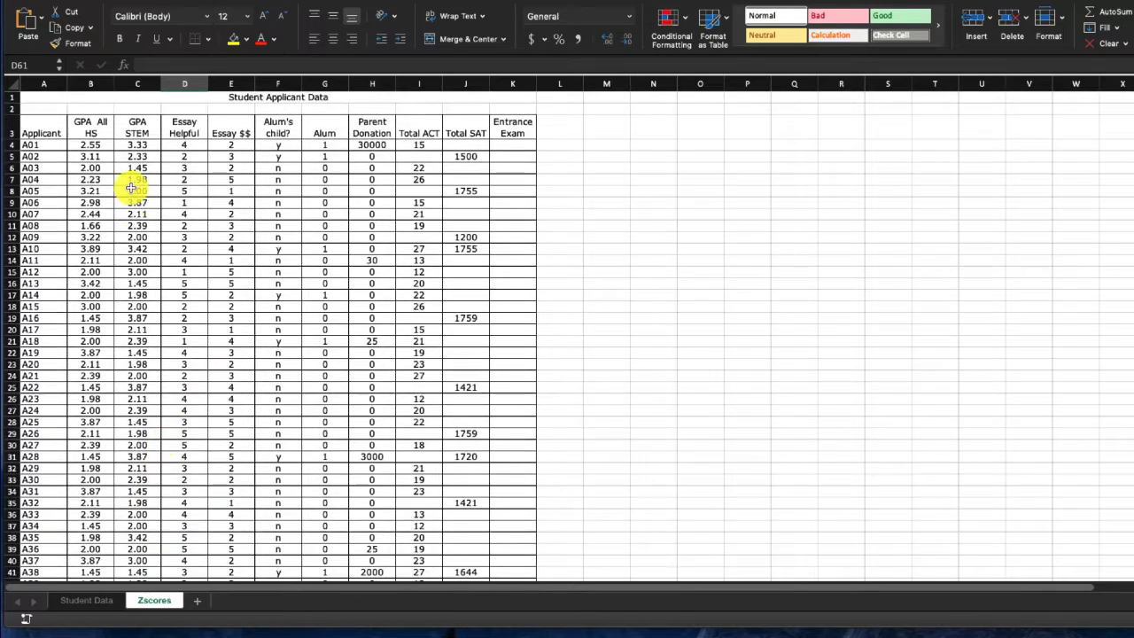
- Clear the applicant values in B4:L53 of the Zscores sheet and deselect the range
left_click_drag(99, 146, 573, 532)
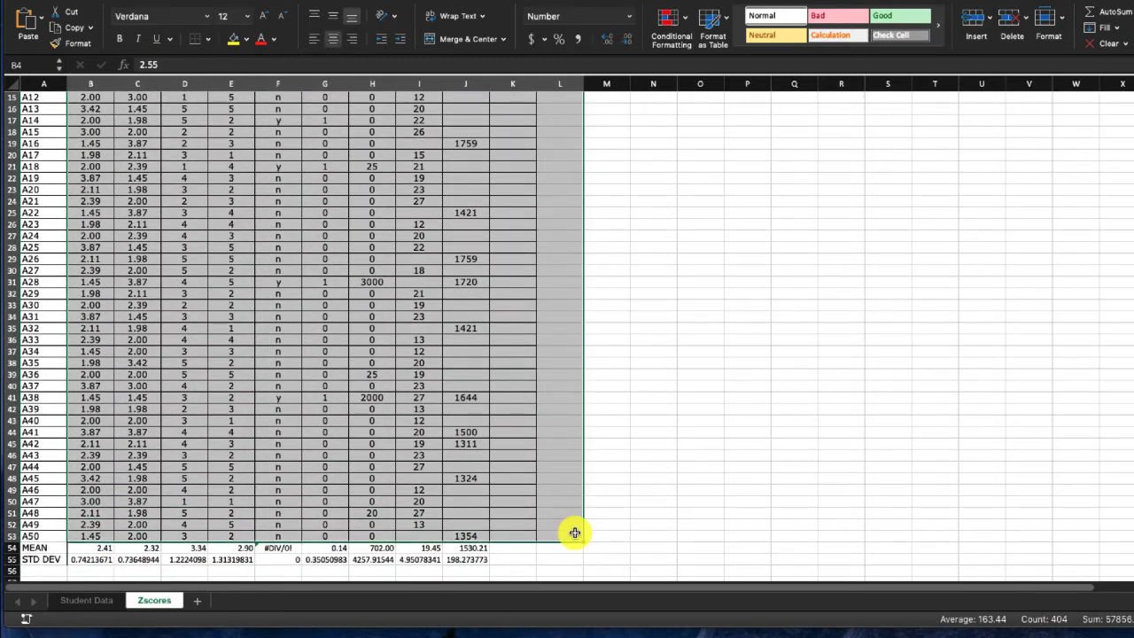
key("Delete")
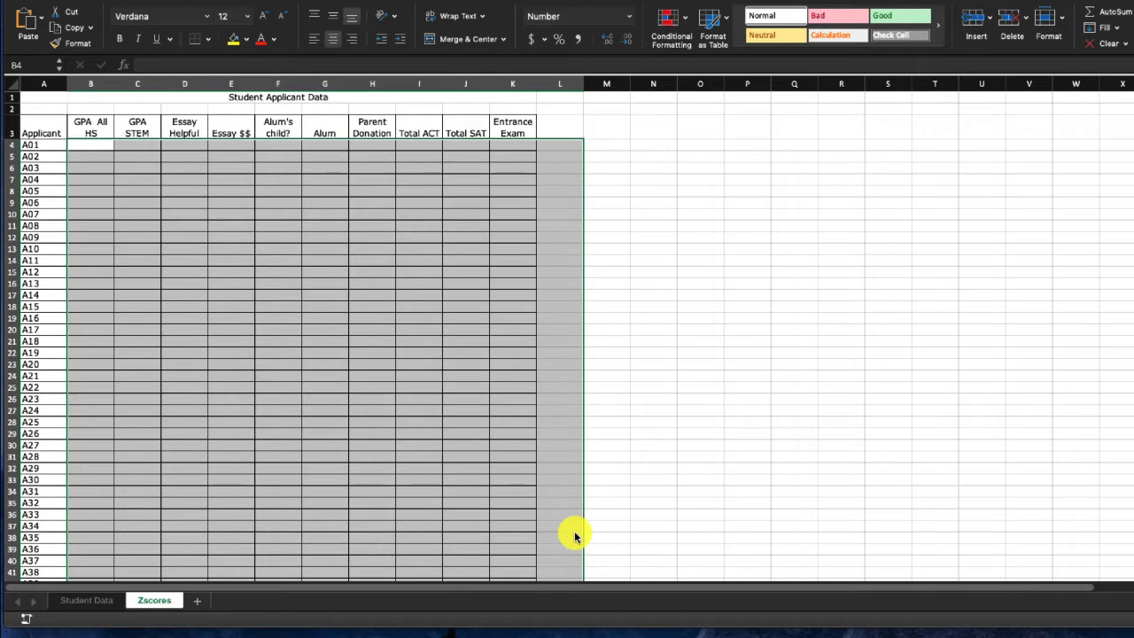
left_click(340, 418)
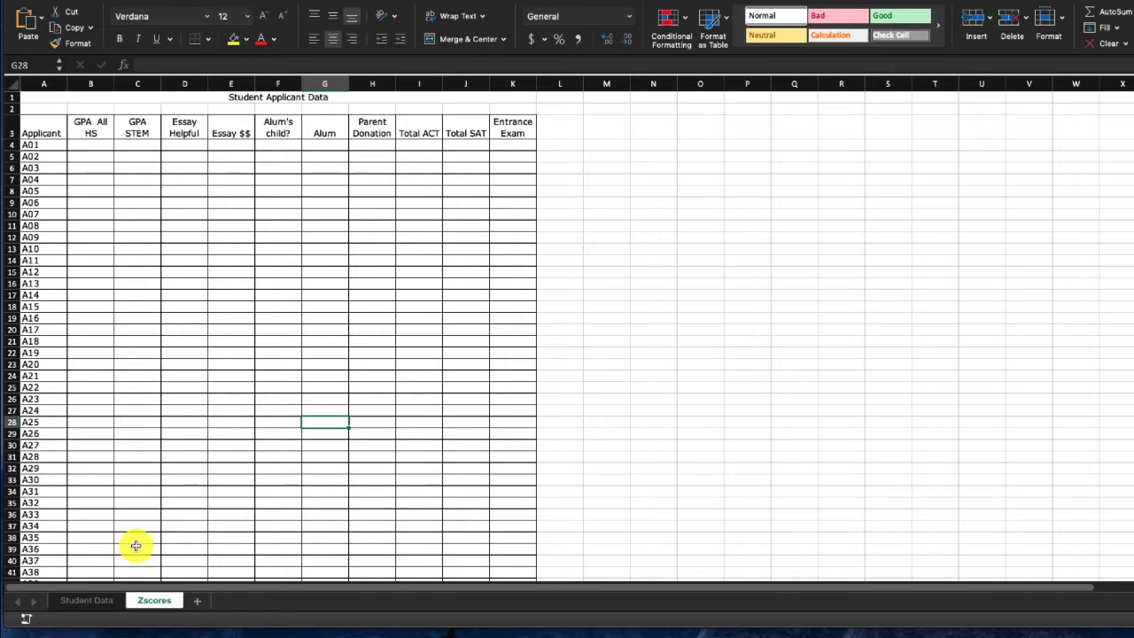
- Calculate applicant A01's GPA All HS z-score in B4 of Zscores with =('Student Data'!B4-'Student Data'!B54)/'Student Data'!B55
left_click(81, 145)
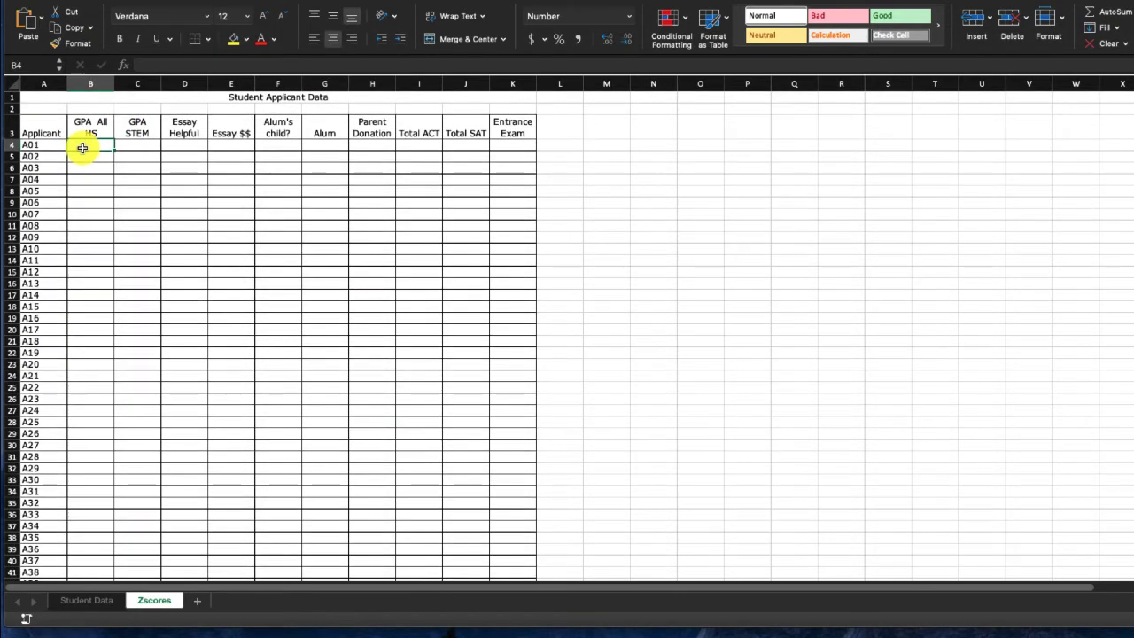
type("=(")
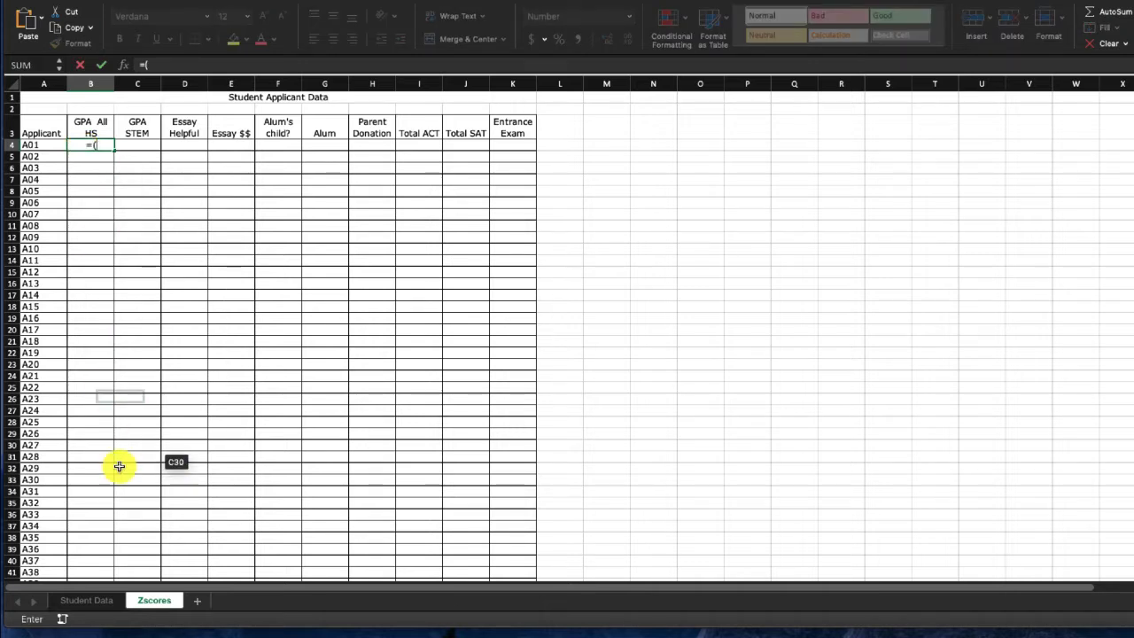
left_click(84, 602)
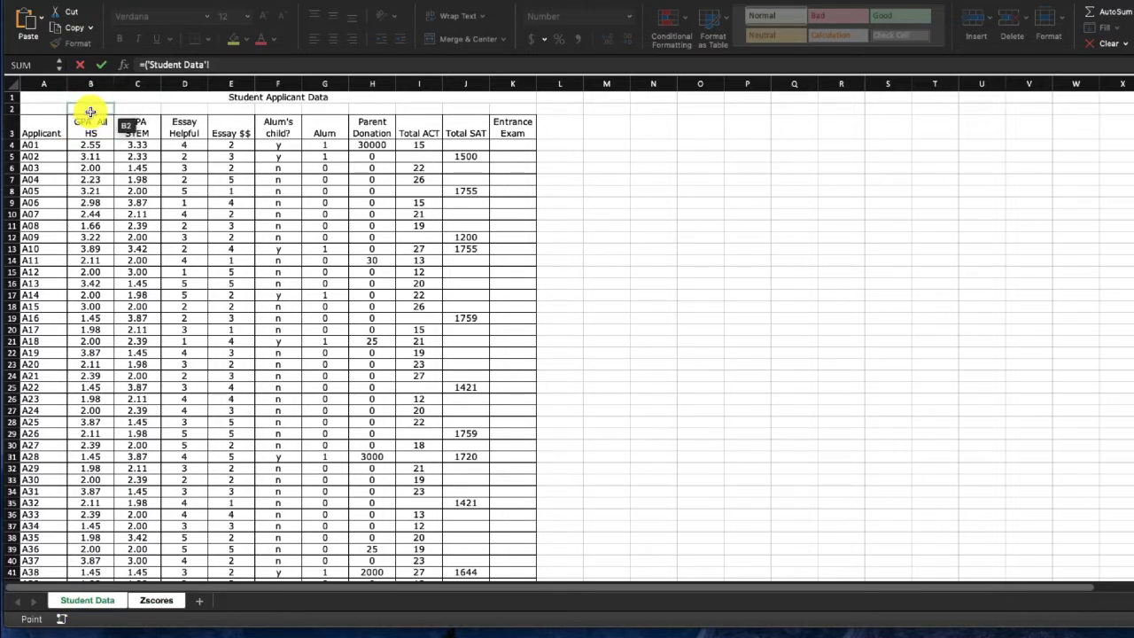
left_click(89, 146)
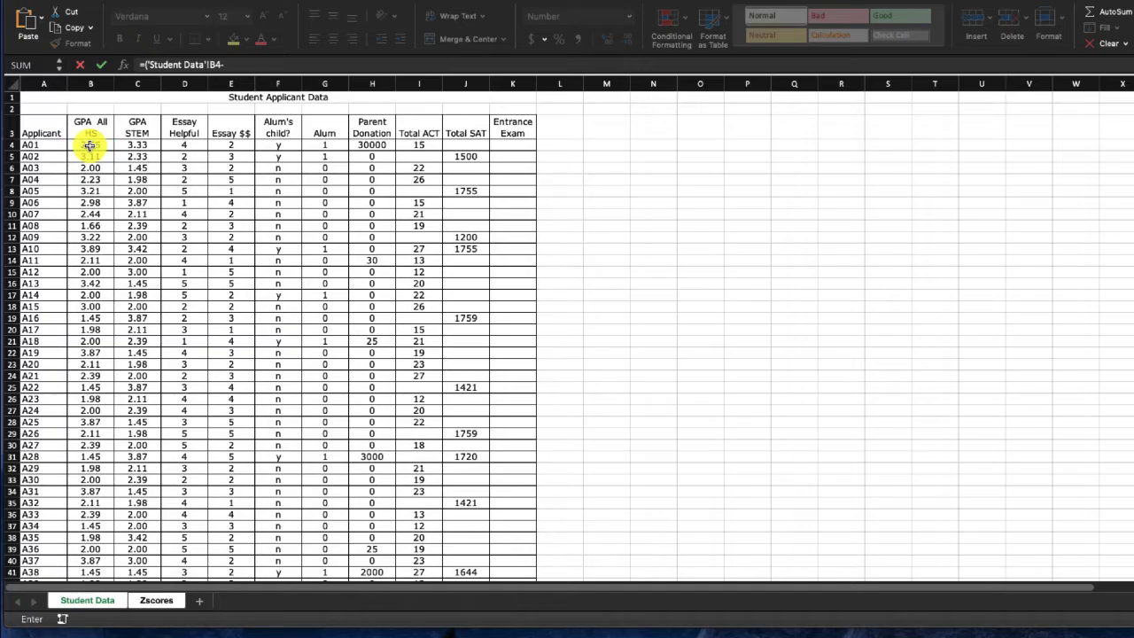
scroll(115, 312, "down", 10)
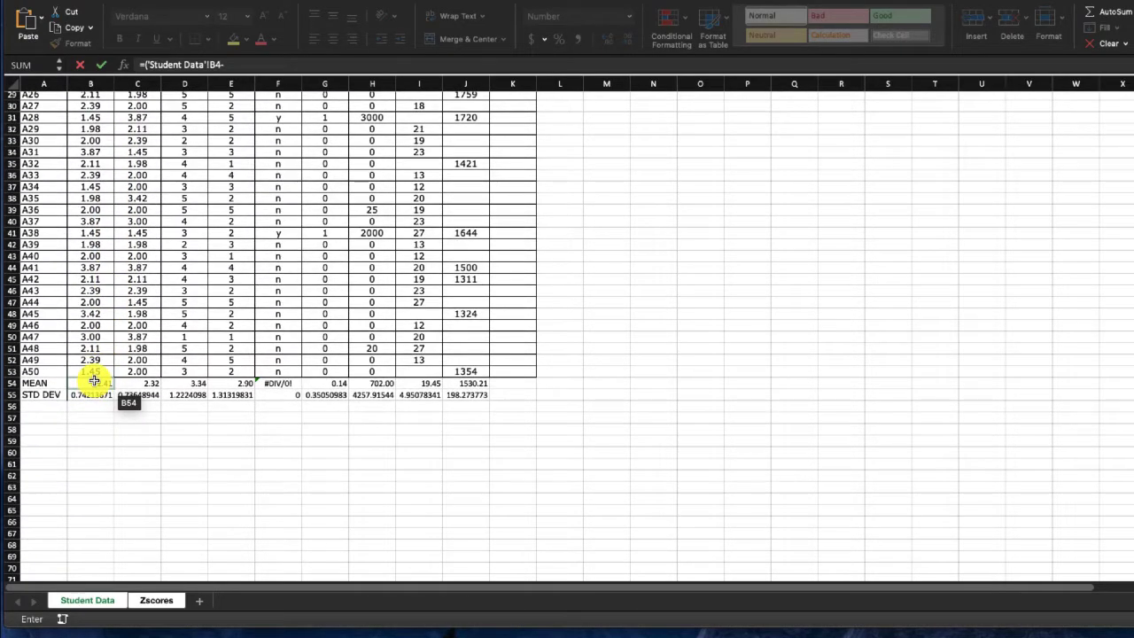
left_click(94, 381)
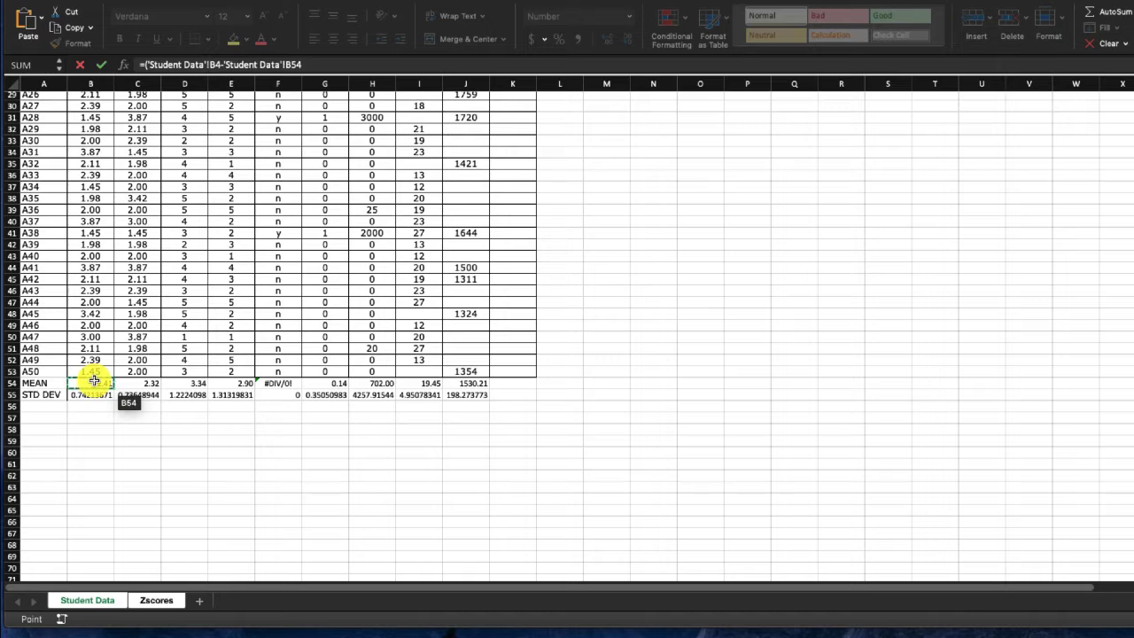
type(")/")
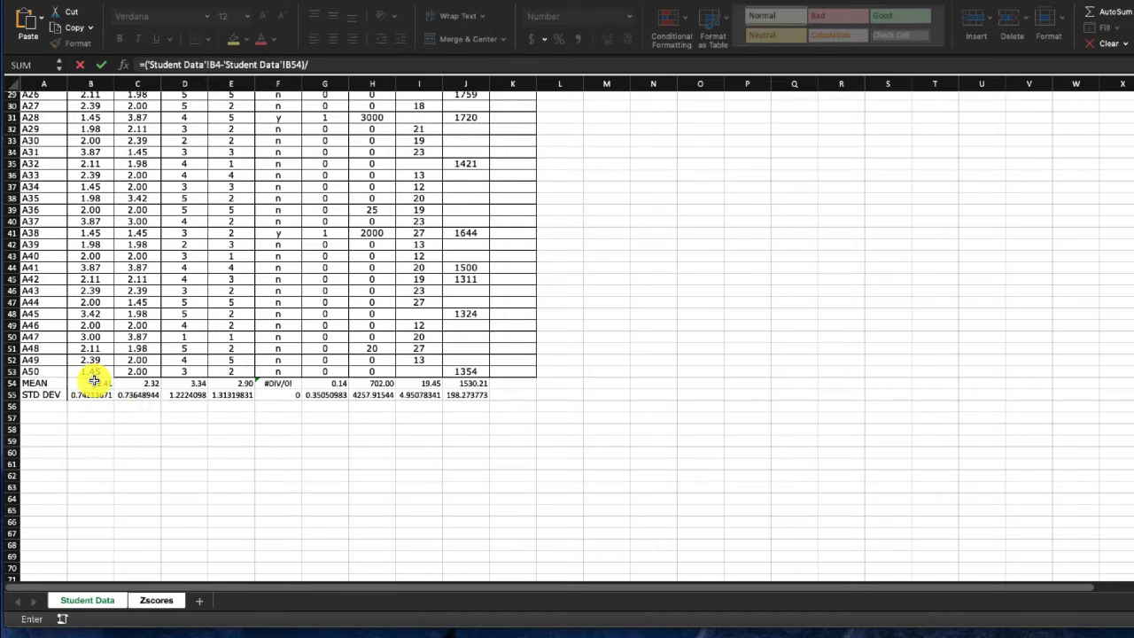
left_click(96, 394)
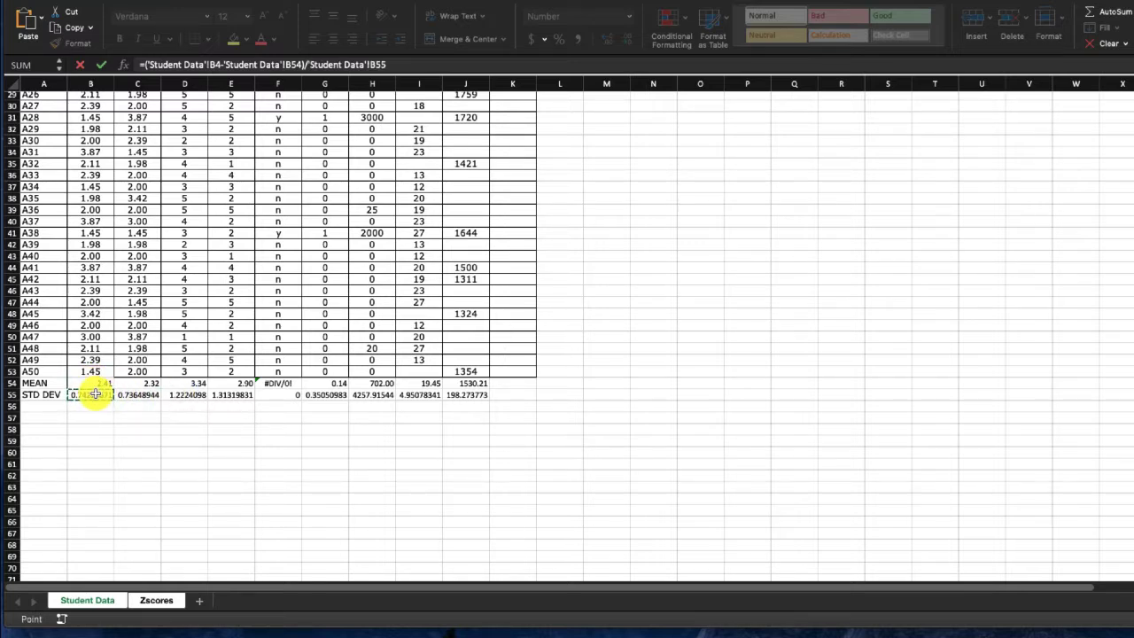
key("Return")
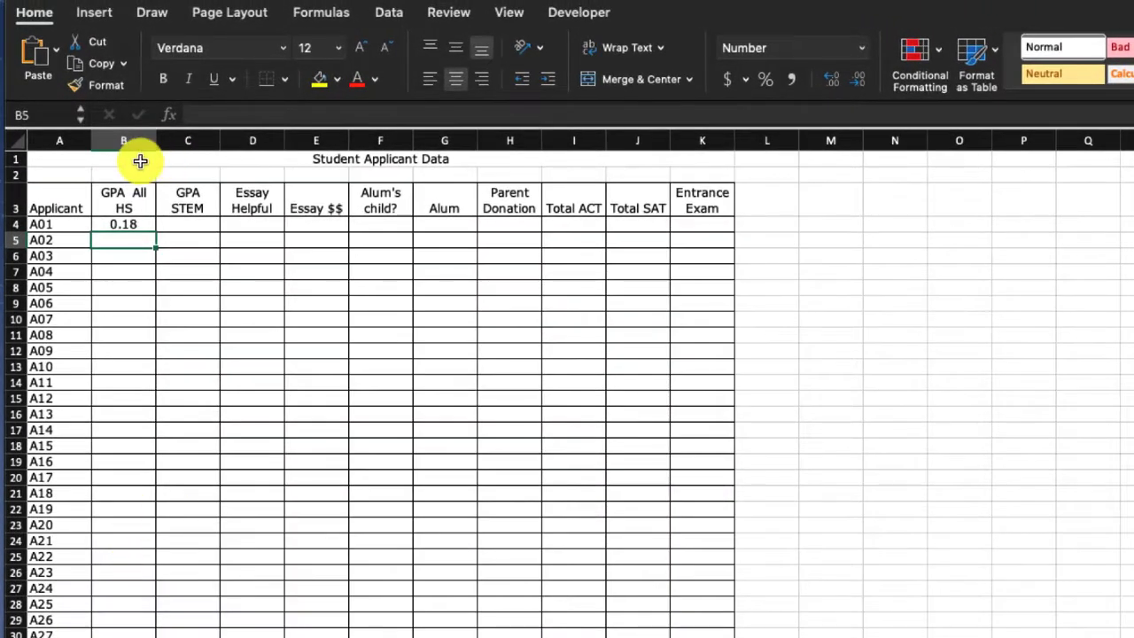
- Make the mean and standard deviation references in the B4 formula absolute, as $B$54 and $B$55
left_click(127, 224)
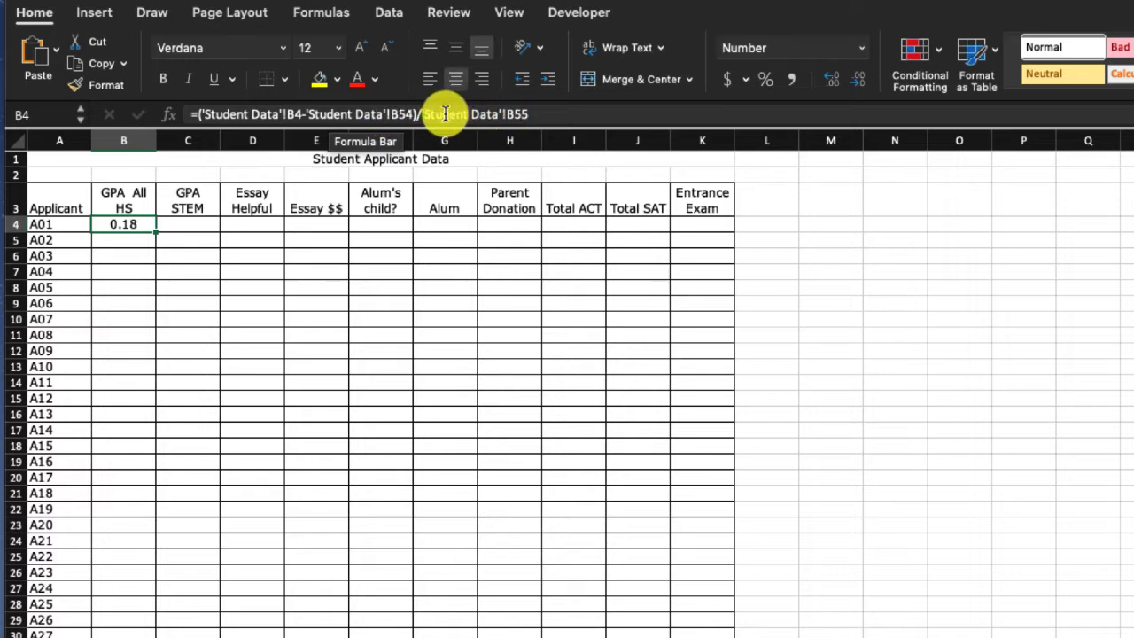
left_click(393, 113)
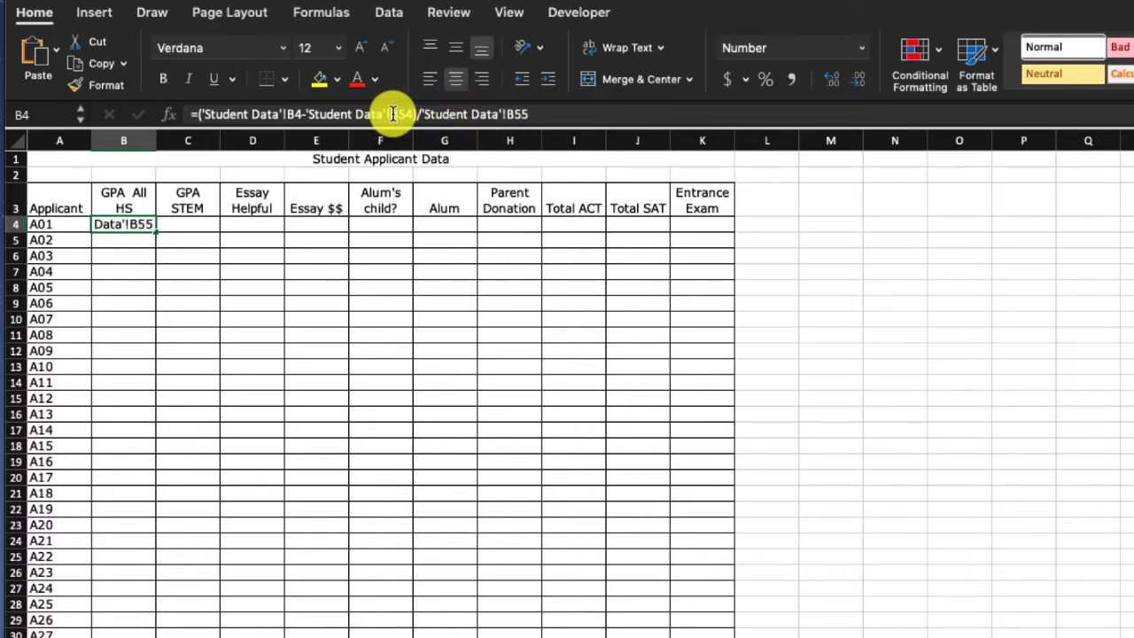
type("$B")
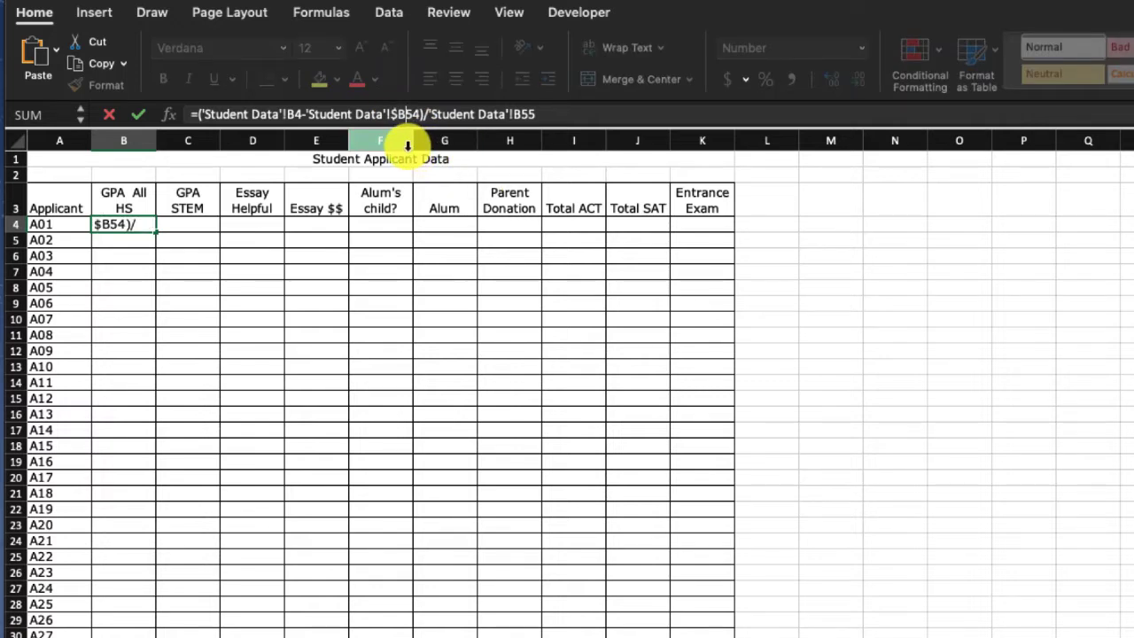
type("$")
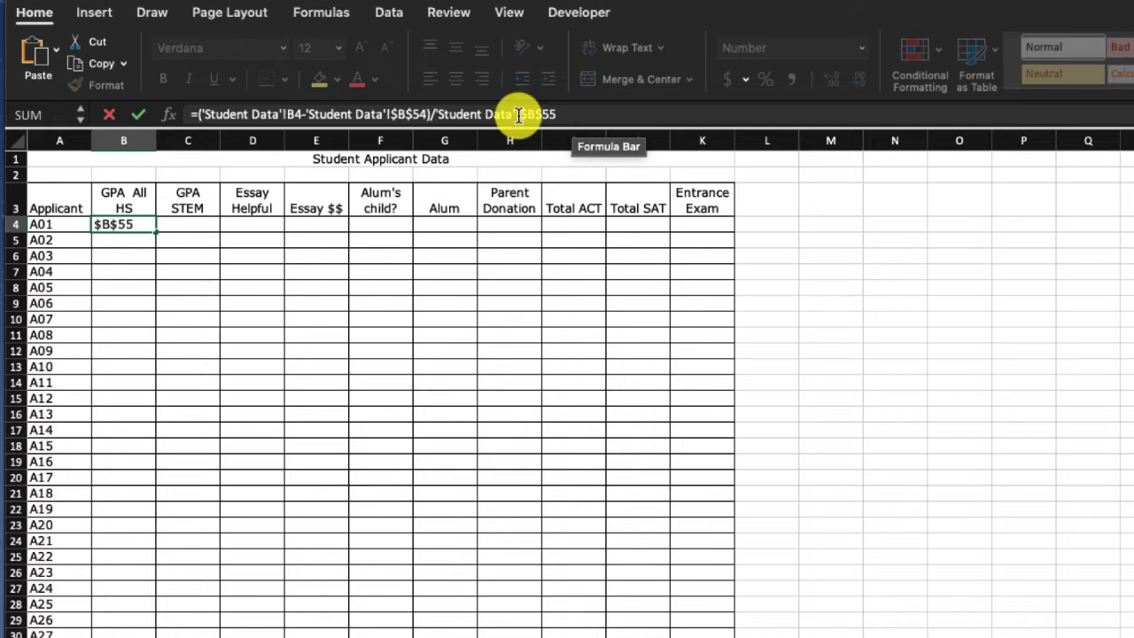
key("Return")
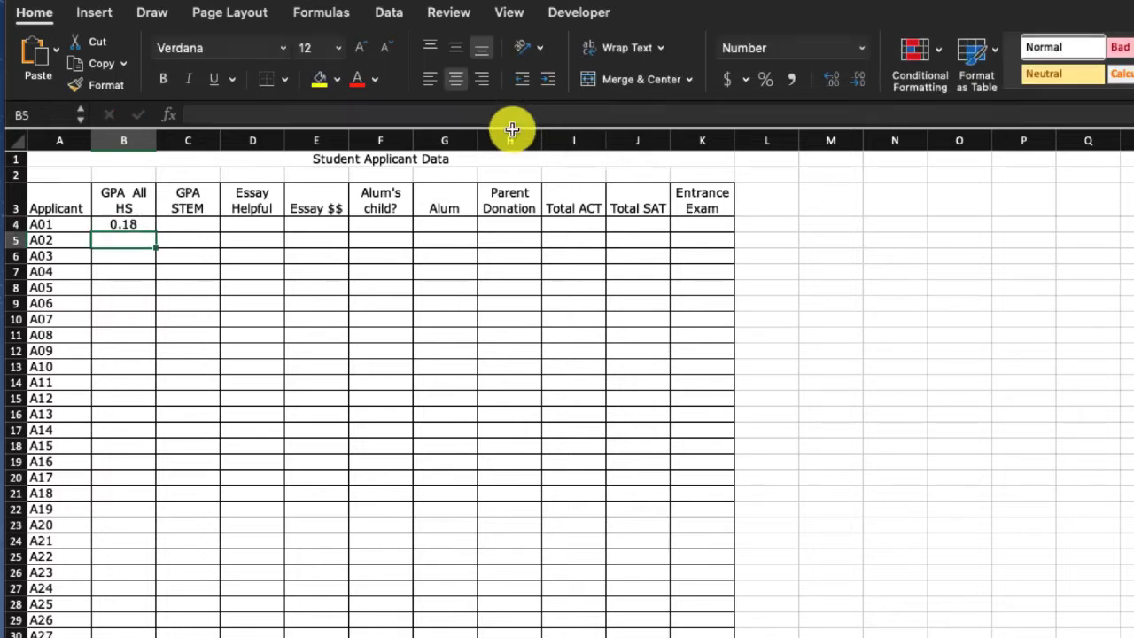
- Fill the z-score formula from B4 down the GPA All HS column to B53, then reselect B4
left_click(109, 229)
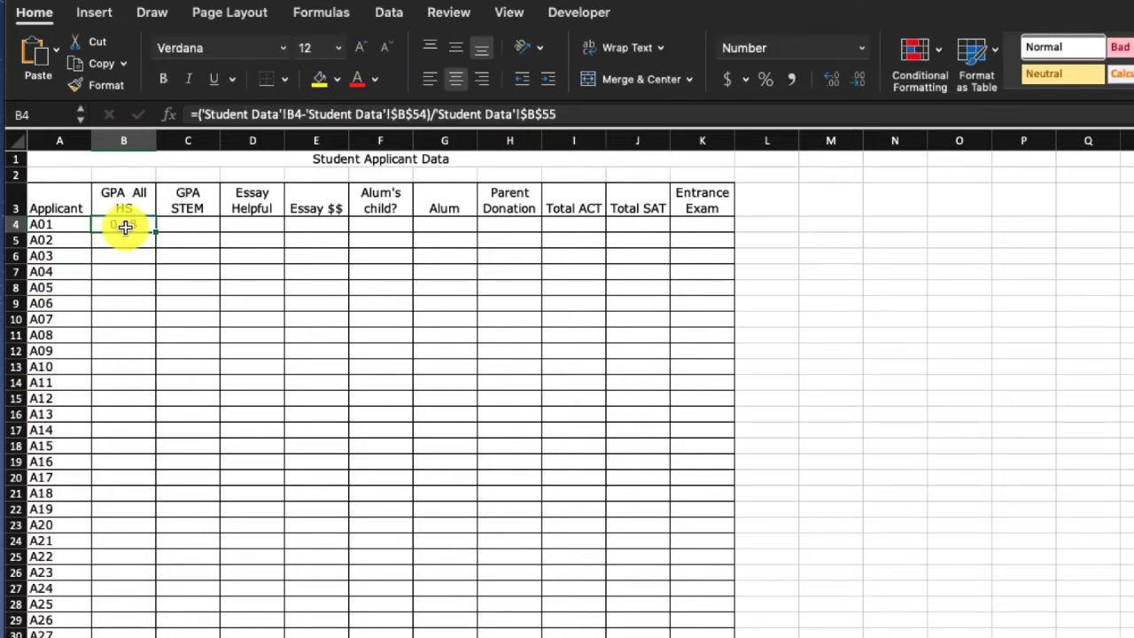
left_click_drag(155, 231, 112, 572)
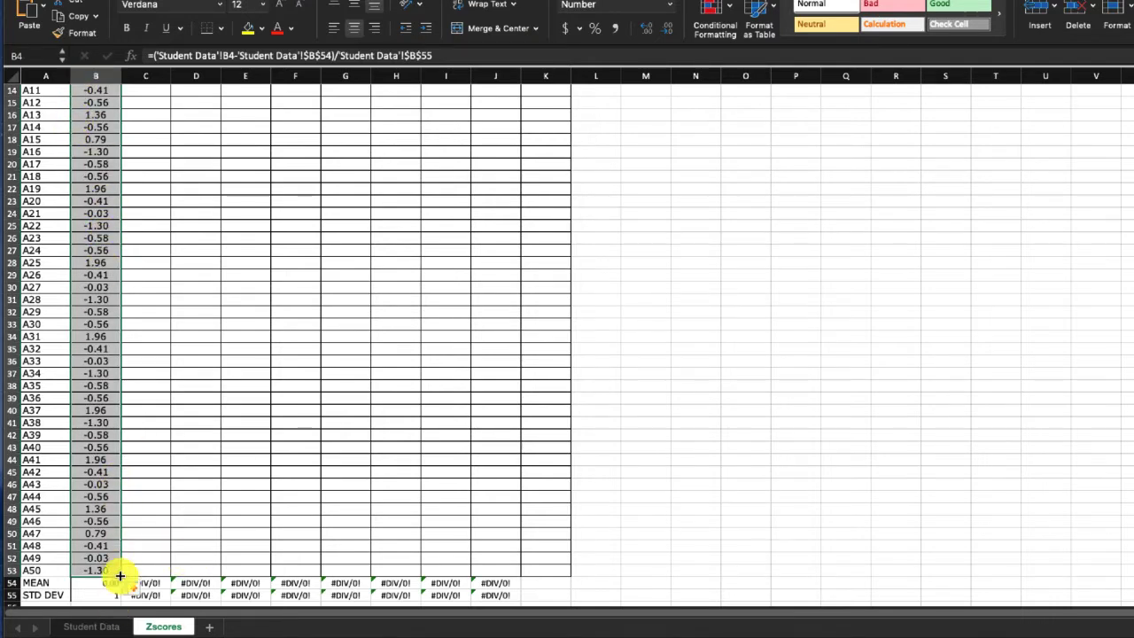
scroll(186, 451, "up", 5)
left_click(187, 443)
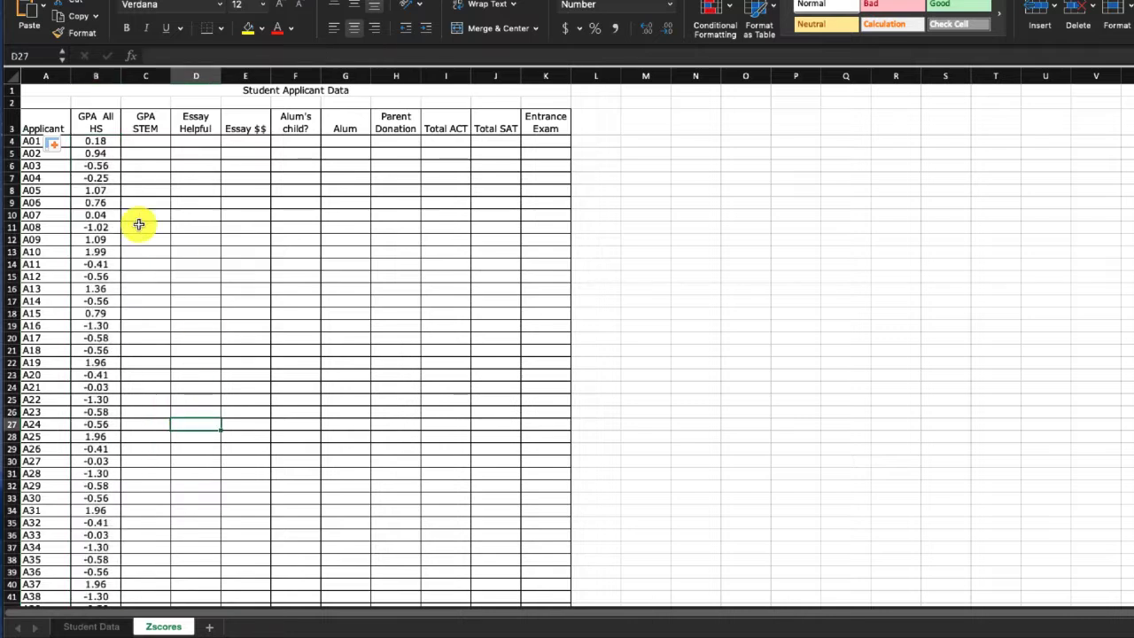
left_click(97, 143)
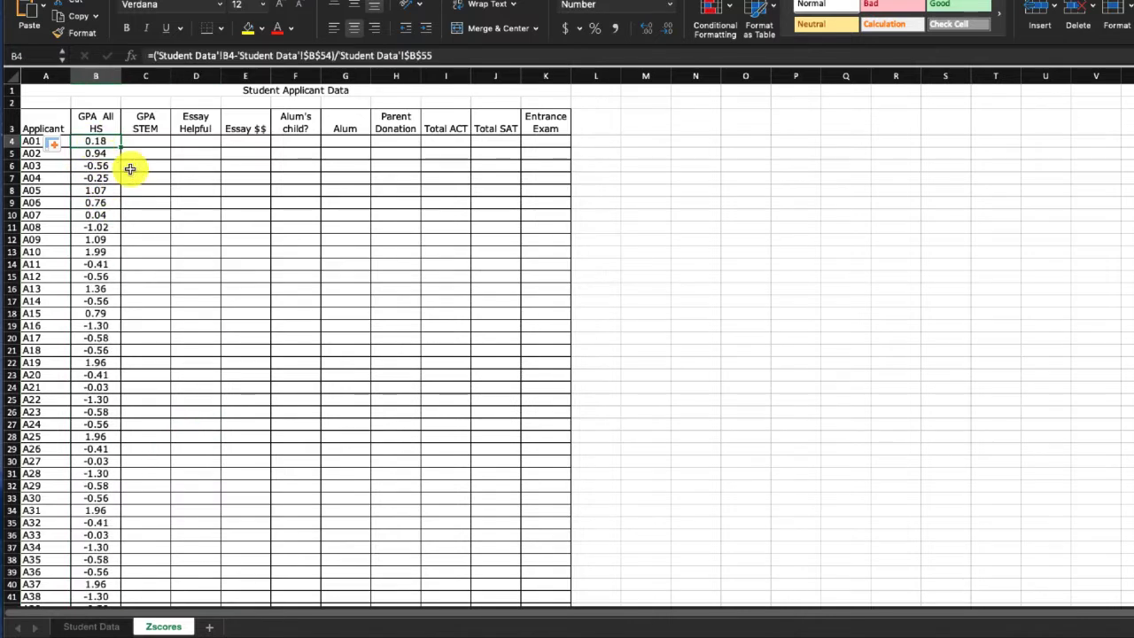
- Check down the GPA All HS column that each formula uses its own applicant row with the fixed $B$54 and $B$55 references
key("Down")
key("Down")
key("Down")
key("Down")
key("Down")
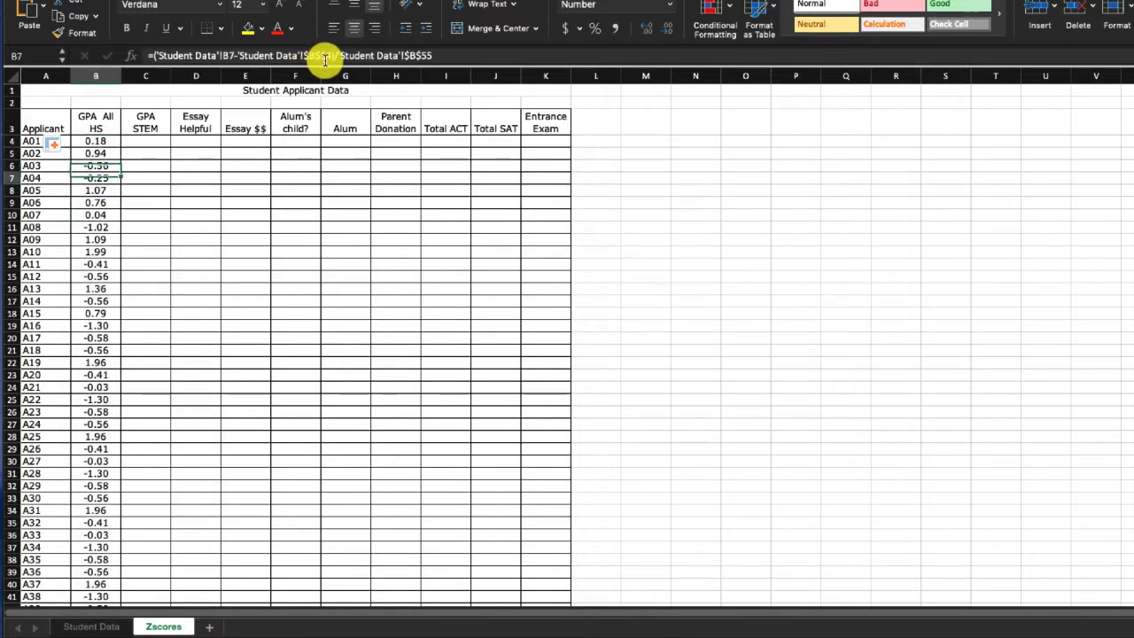
key("Down")
key("Down")
key("Down")
key("Down")
key("Down")
key("Down")
key("Down")
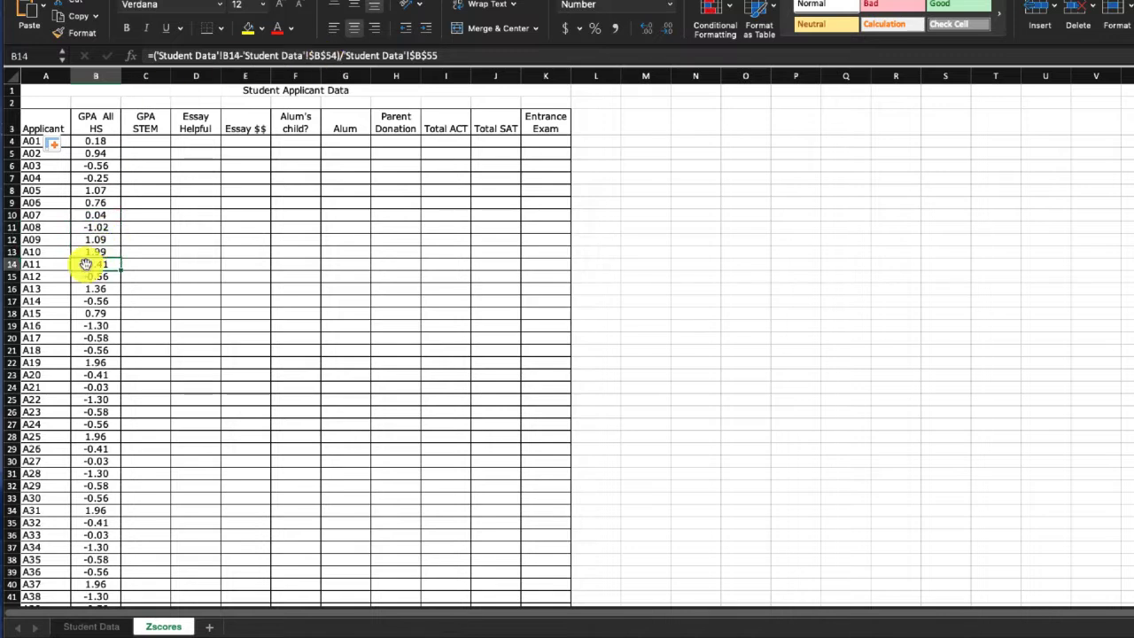
key("Down")
key("Down")
key("Down")
key("Down")
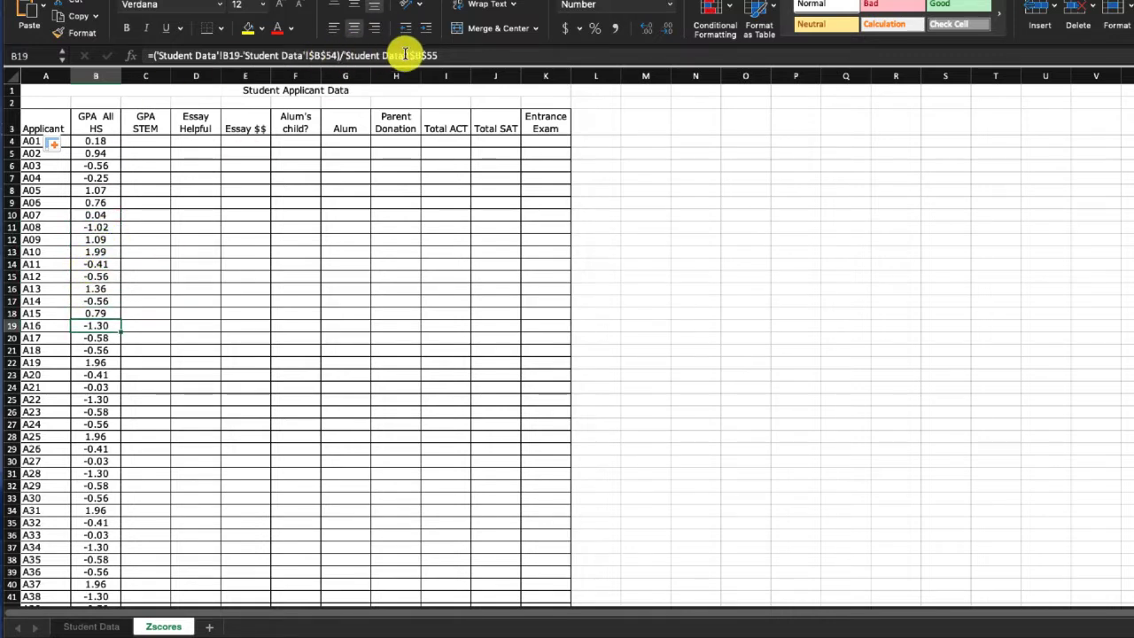
key("Down")
key("Down")
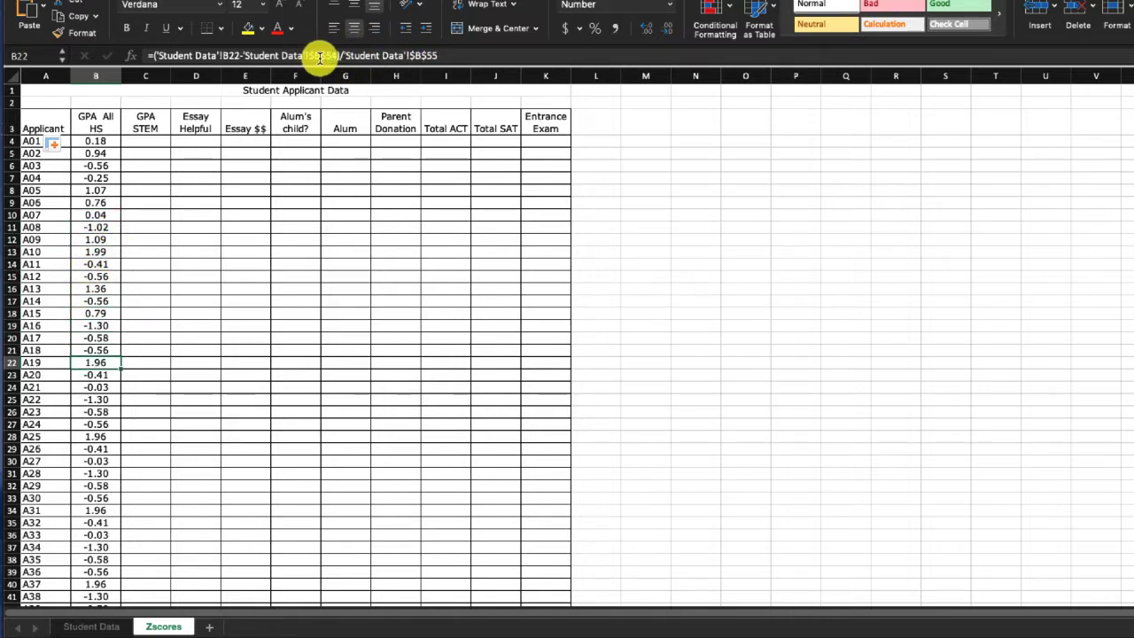
key("Down")
key("Down")
key("Down")
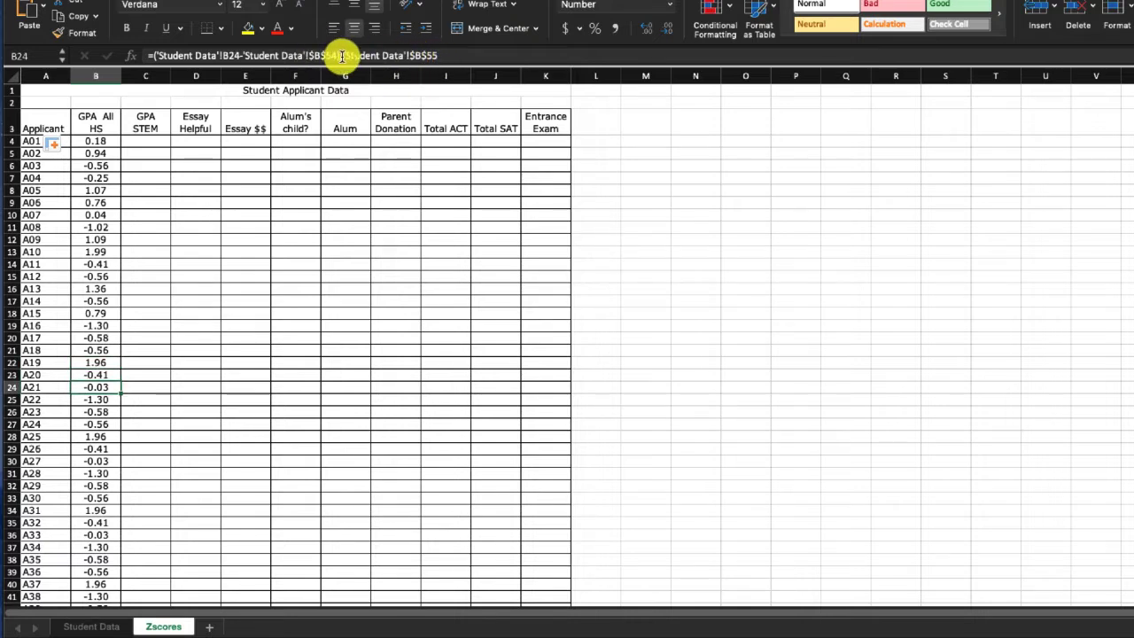
key("Down")
key("Down")
key("Down")
key("Down")
key("Down")
key("Down")
key("Down")
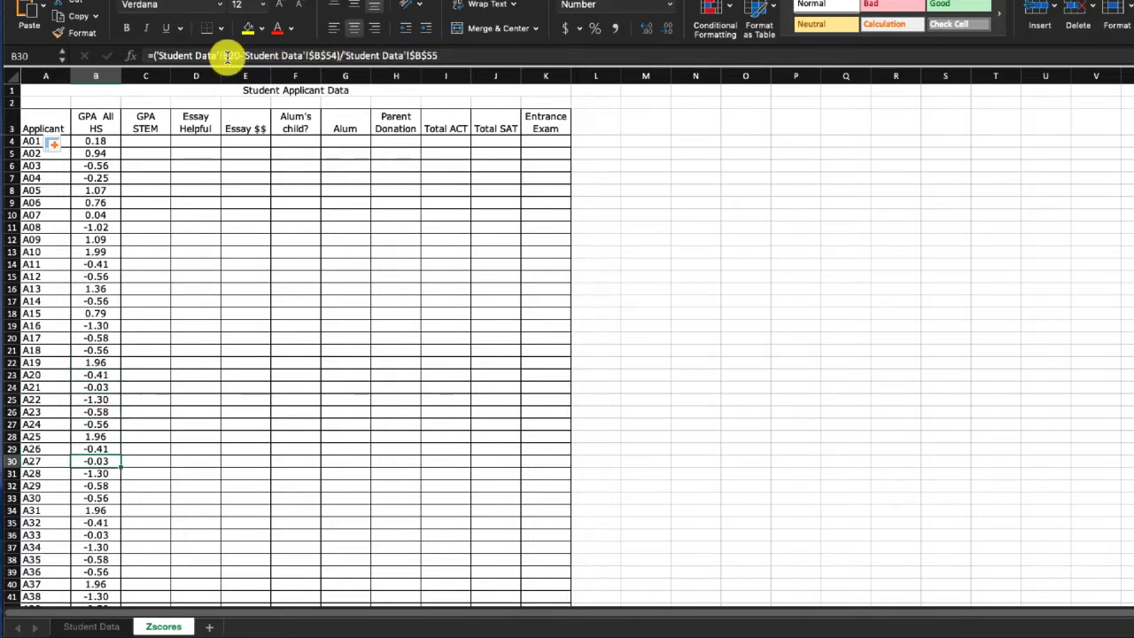
key("Down")
key("Down")
key("Down")
key("Down")
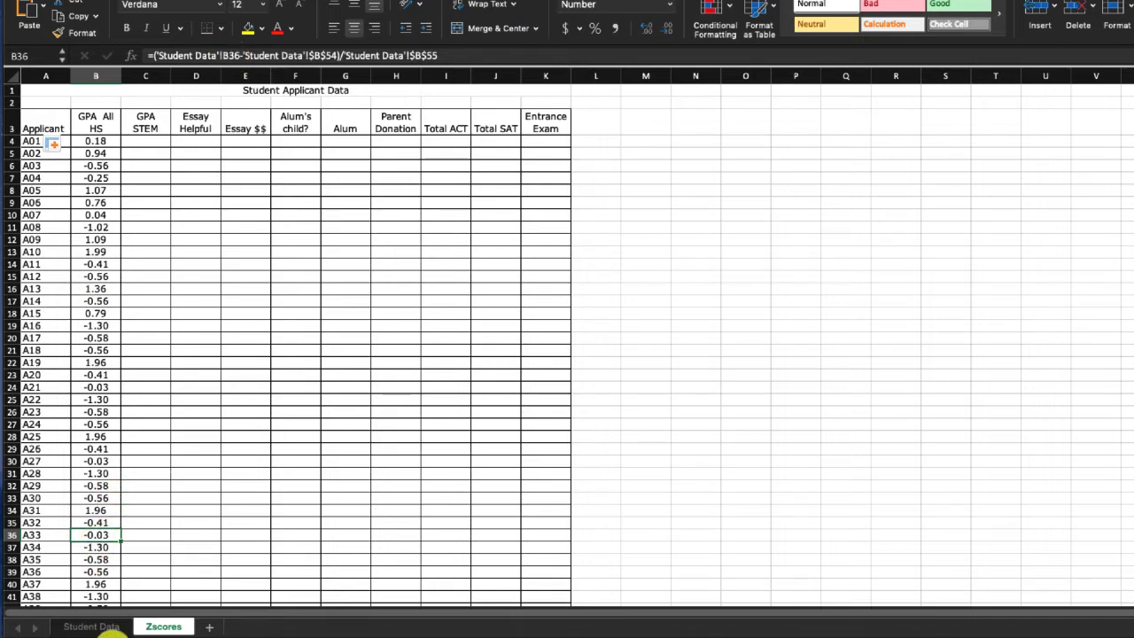
- Look at applicant A30's GPA All HS value in B33 of Student Data, then return to Zscores
left_click(92, 626)
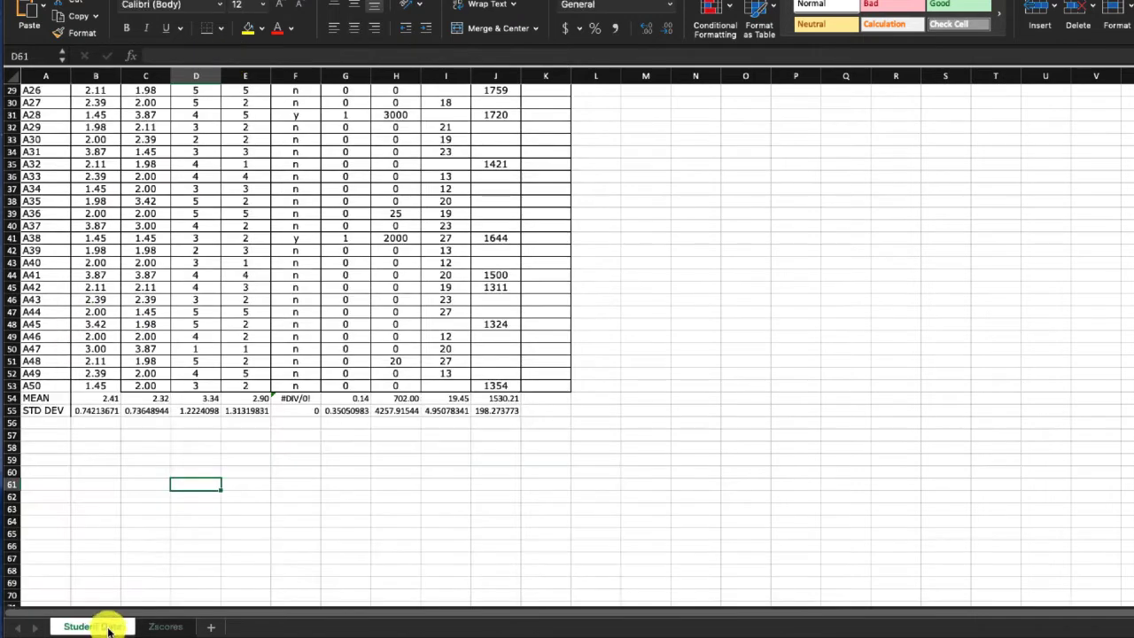
left_click(95, 137)
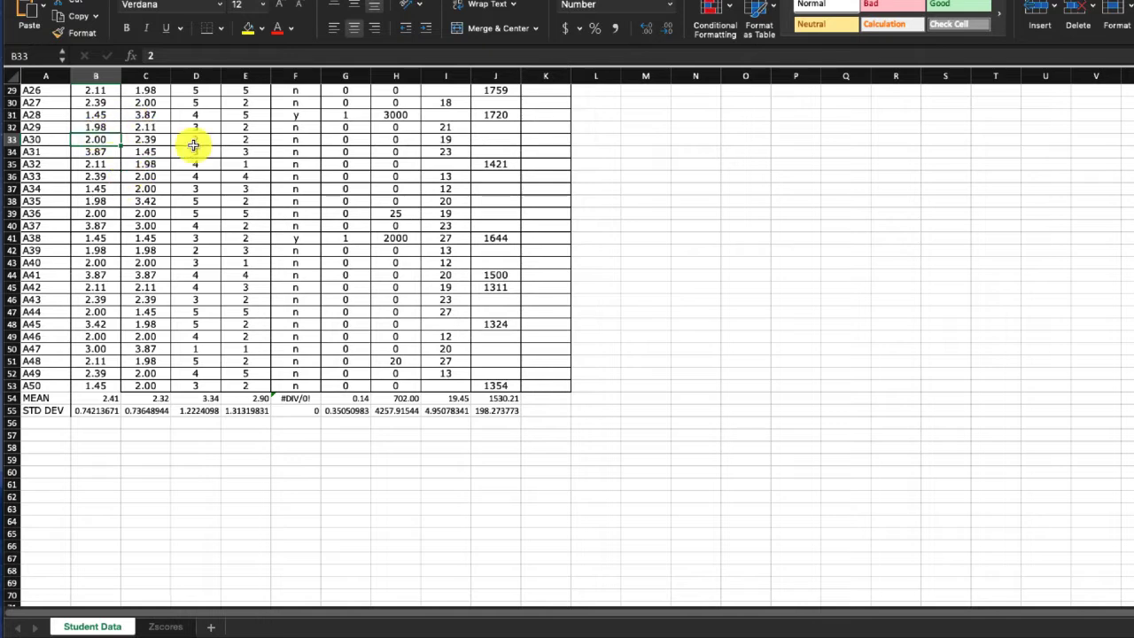
left_click(168, 627)
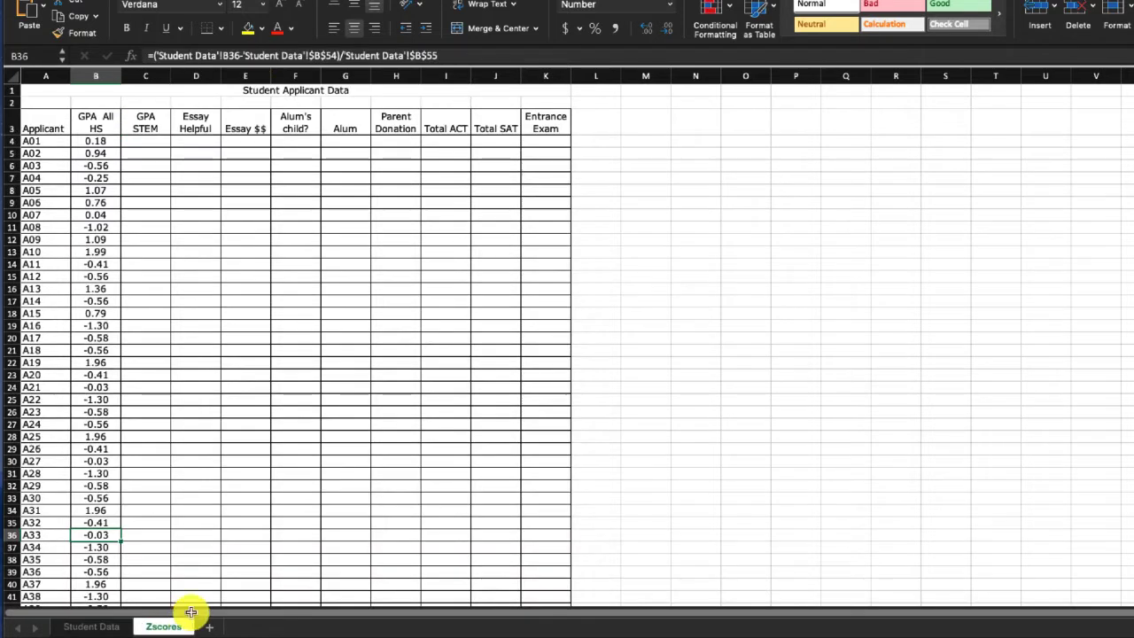
- Calculate applicant A01's GPA STEM z-score in C4 of Zscores with =('Student Data'!C4-'Student Data'!C54)/'Student Data'!C55
left_click(156, 142)
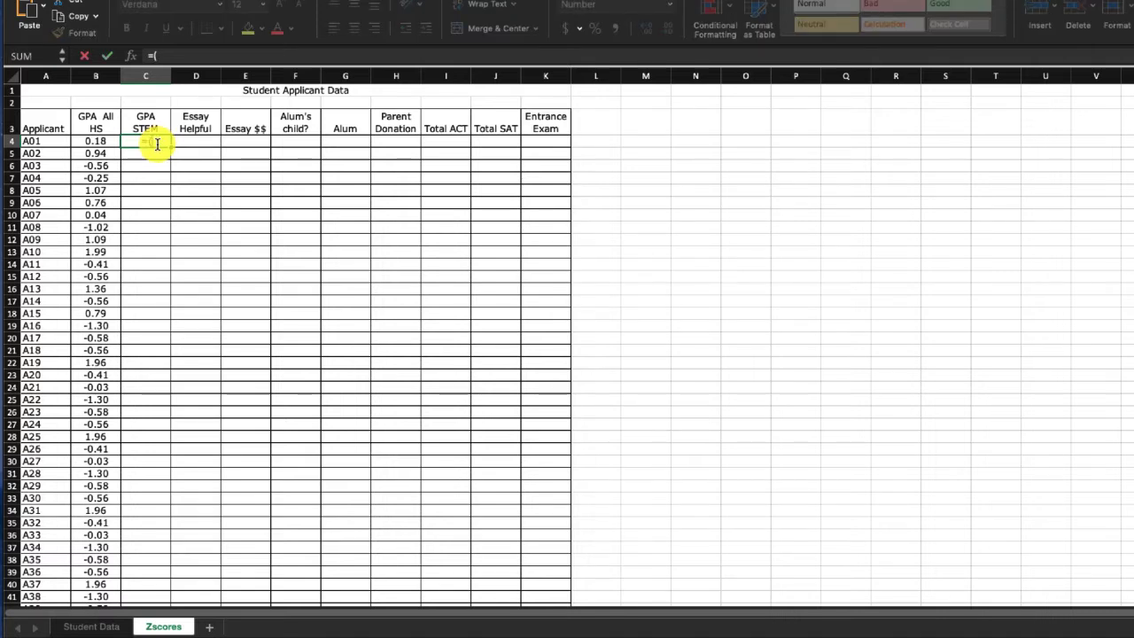
left_click(92, 626)
scroll(160, 142, "up", 1)
scroll(159, 142, "up", 9)
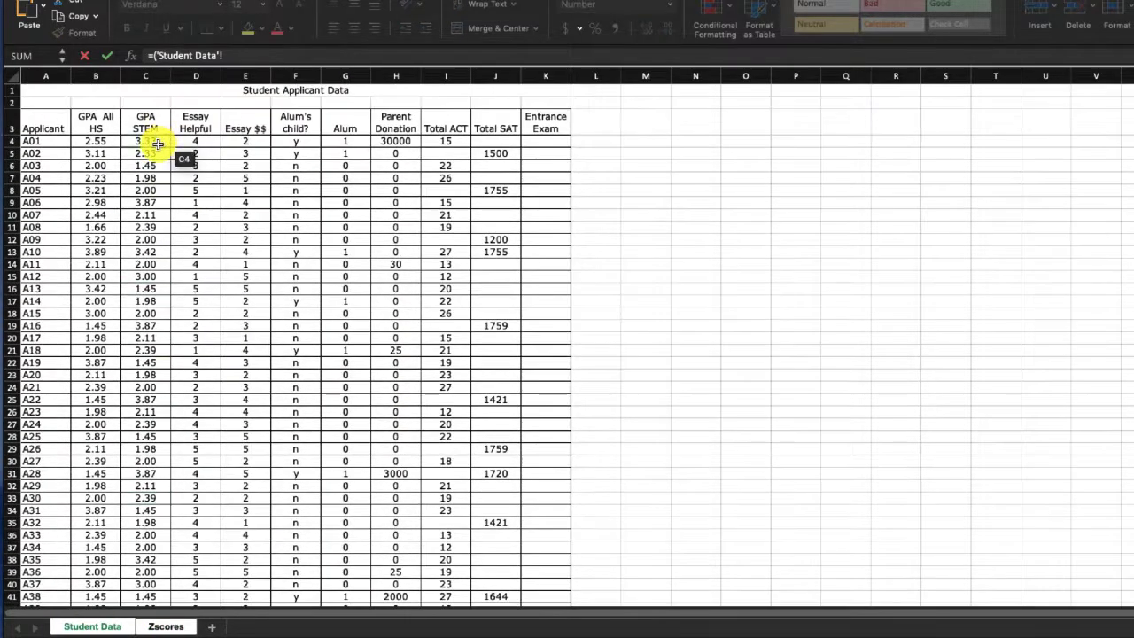
left_click(156, 140)
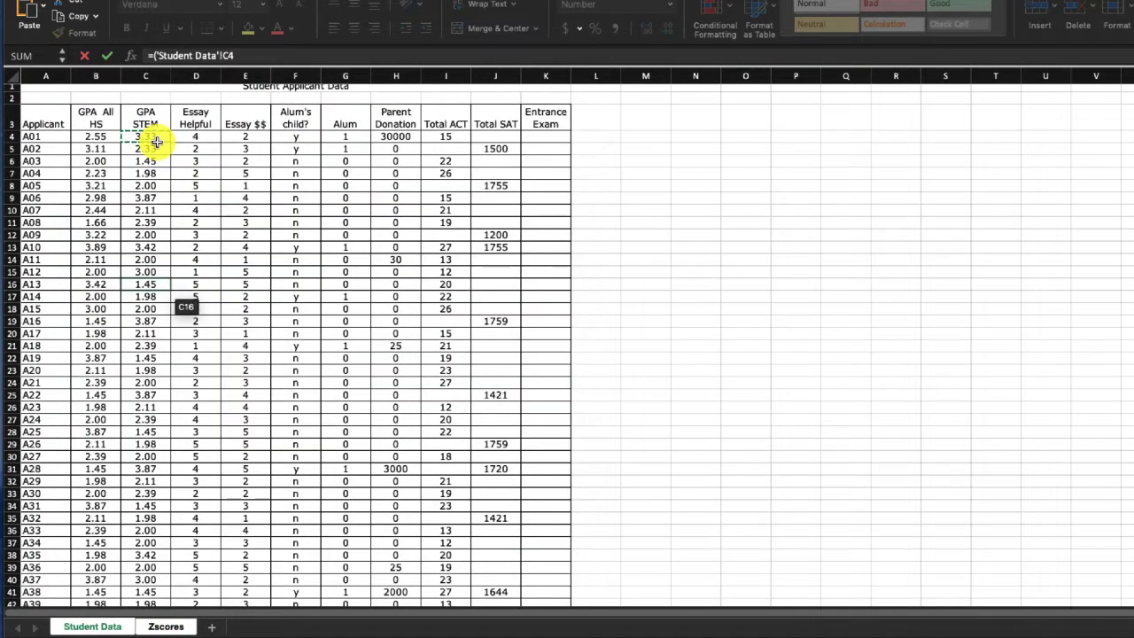
type("-")
scroll(155, 143, "down", 11)
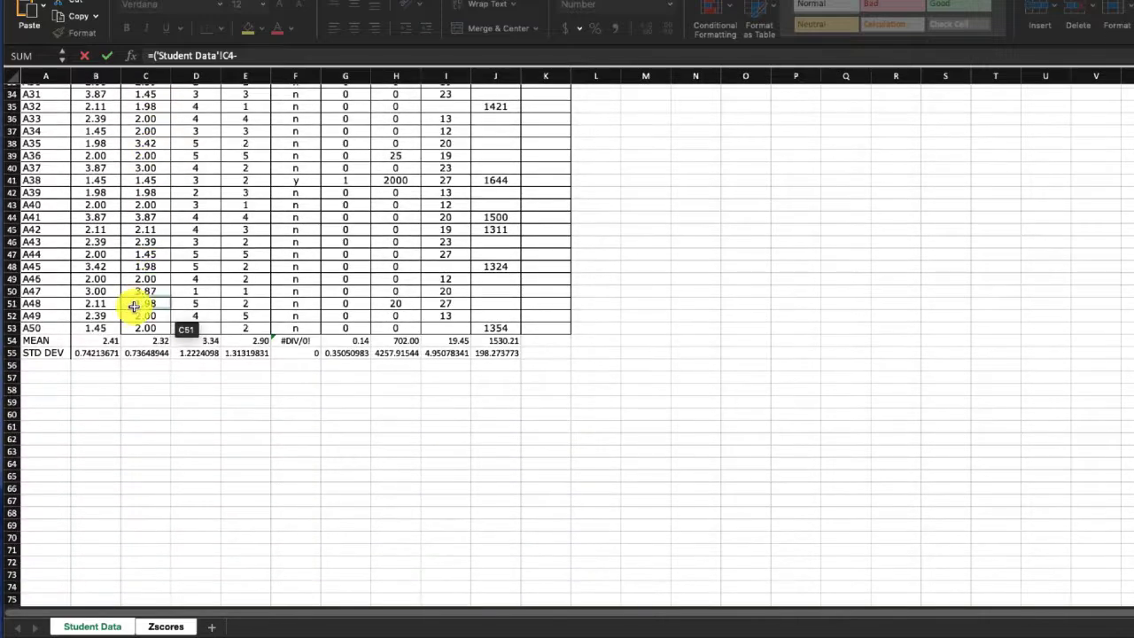
left_click(150, 340)
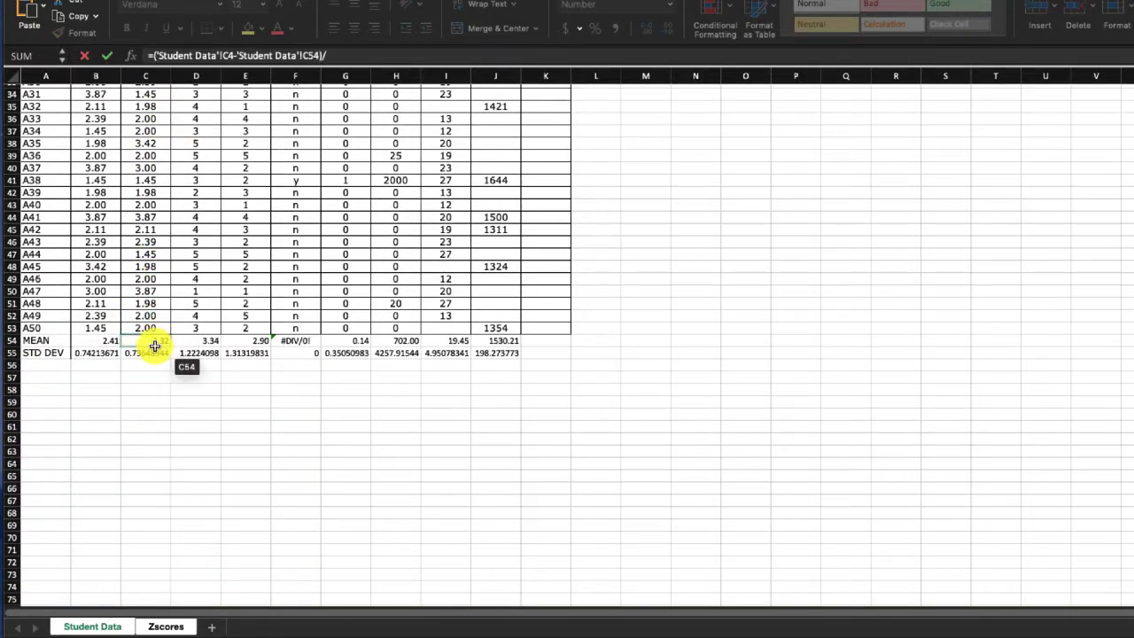
type("/")
left_click(161, 352)
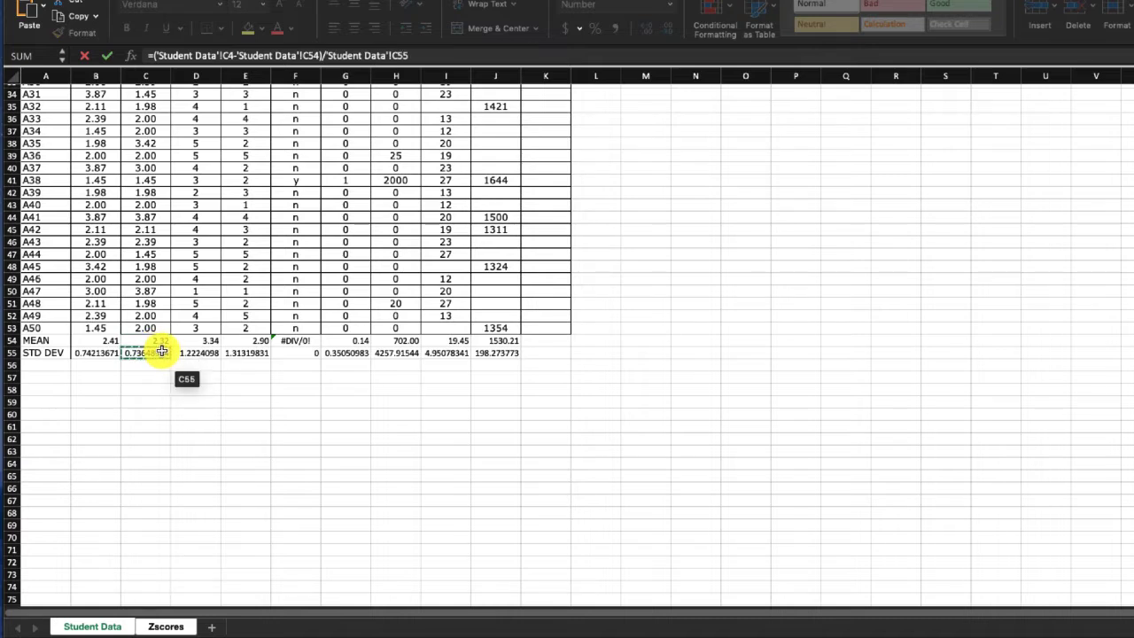
key("Return")
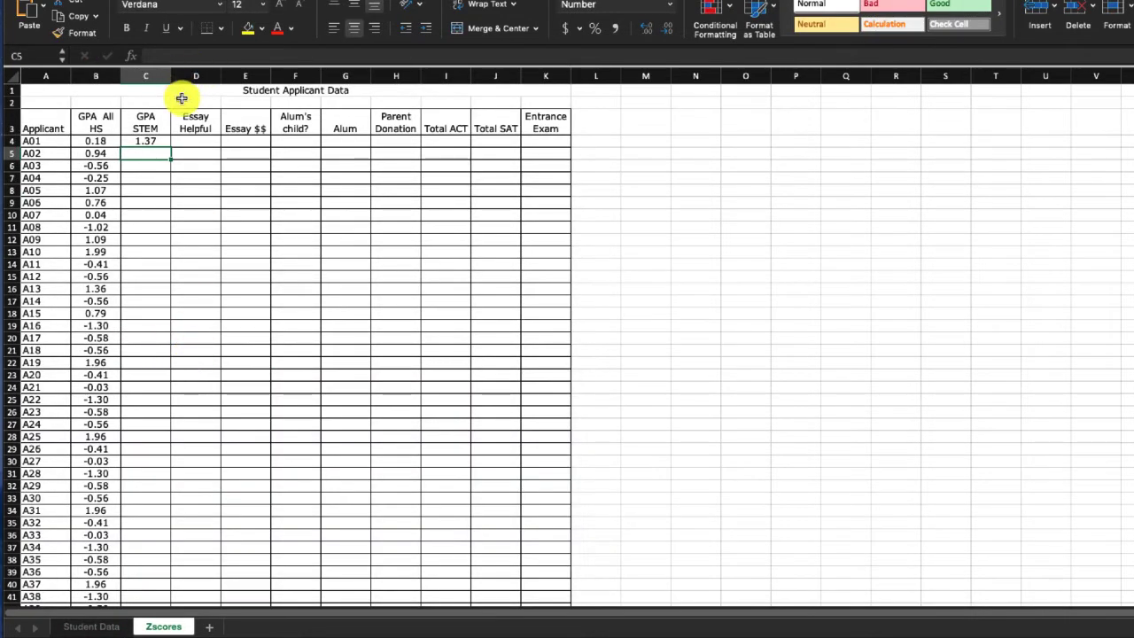
- Make the mean and standard deviation references in the C4 formula absolute, as $C$54 and $C$55
left_click(150, 140)
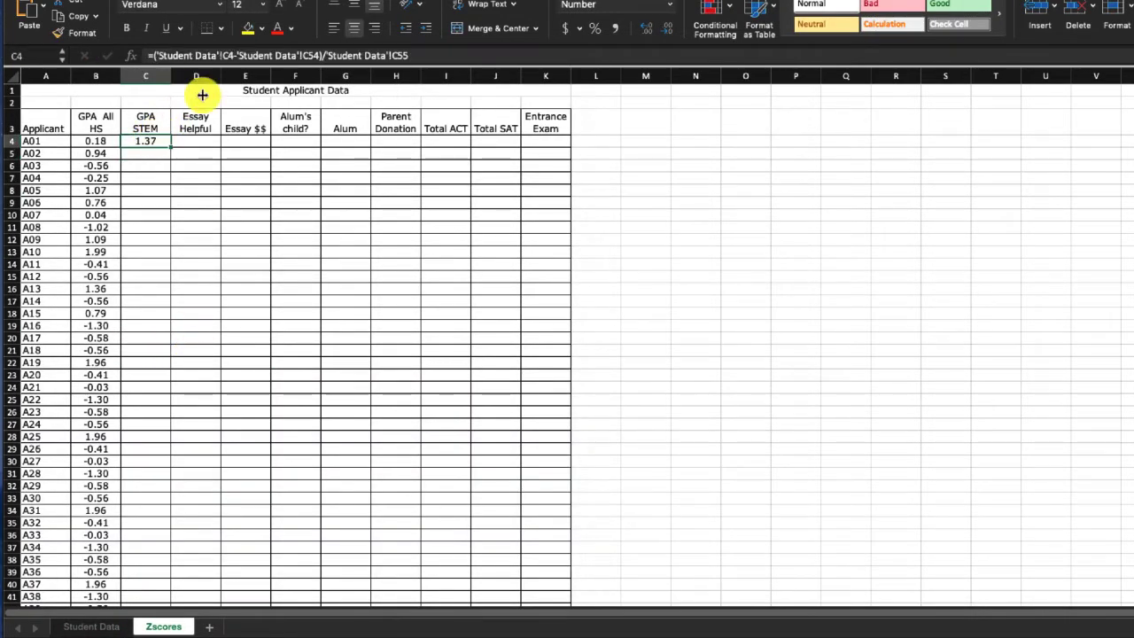
left_click(301, 54)
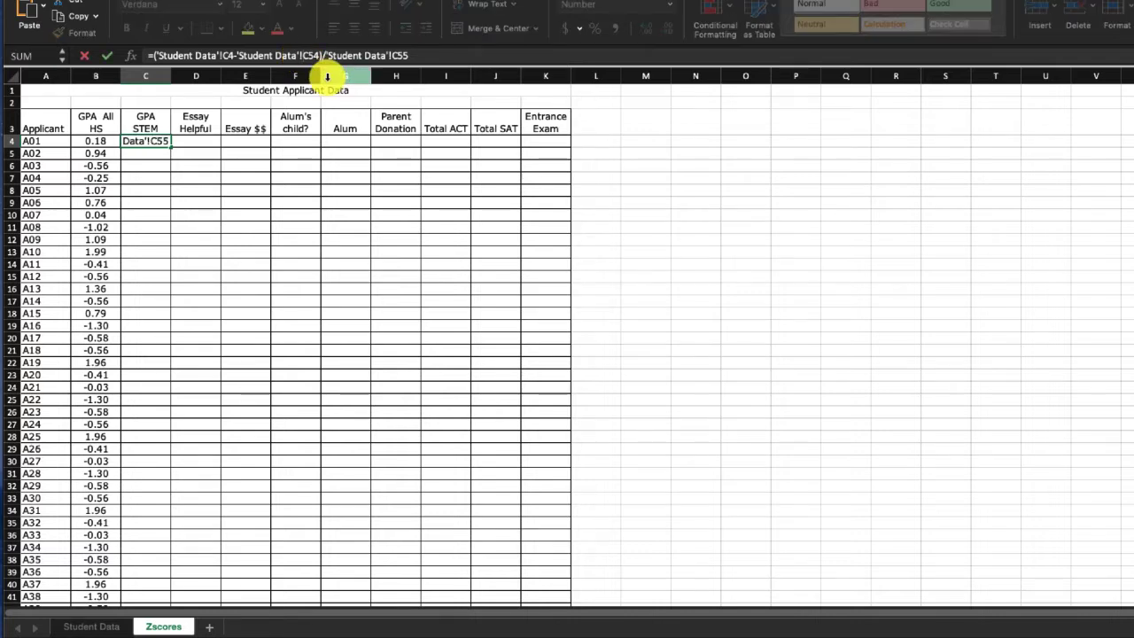
type("$")
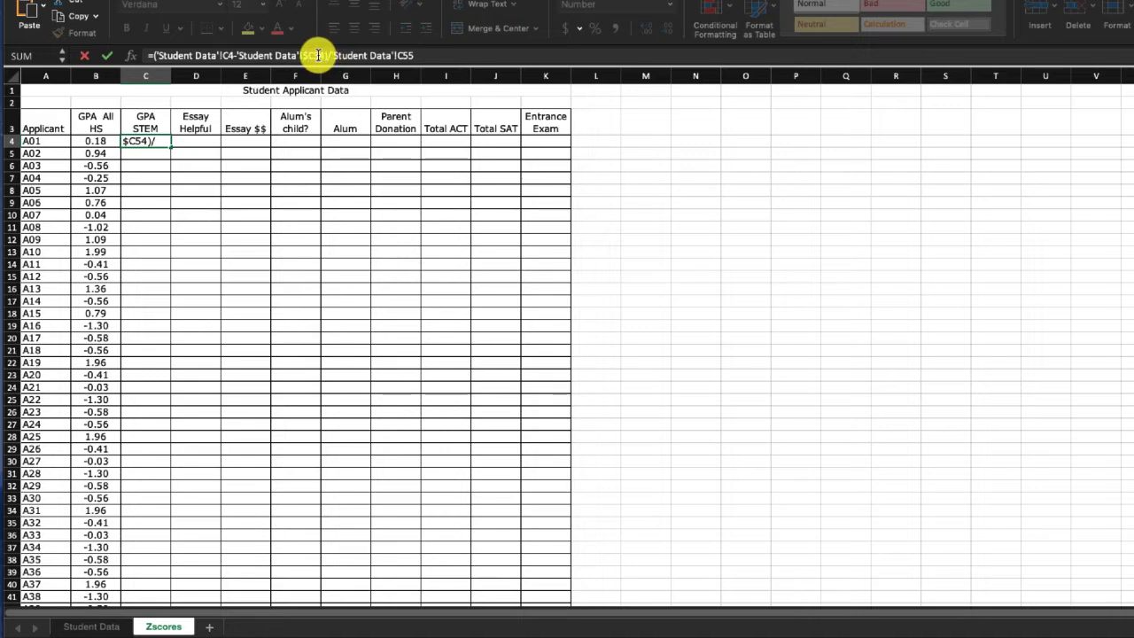
left_click(317, 55)
type("$C$")
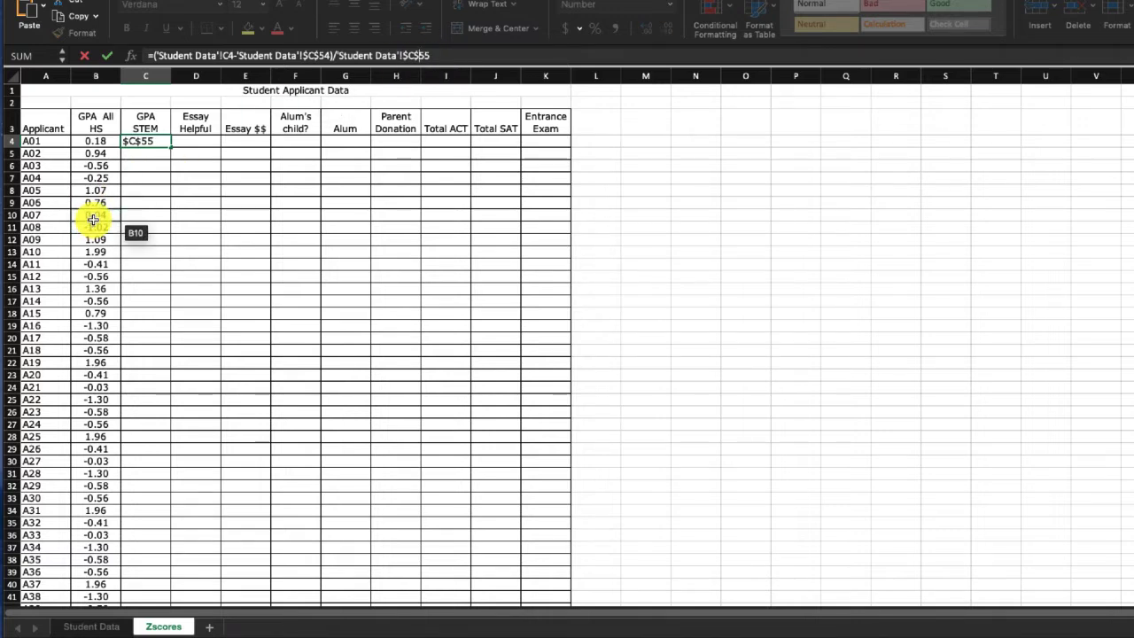
key("Return")
- Fill the z-score formula from C4 down the GPA STEM column to C53
left_click(149, 143)
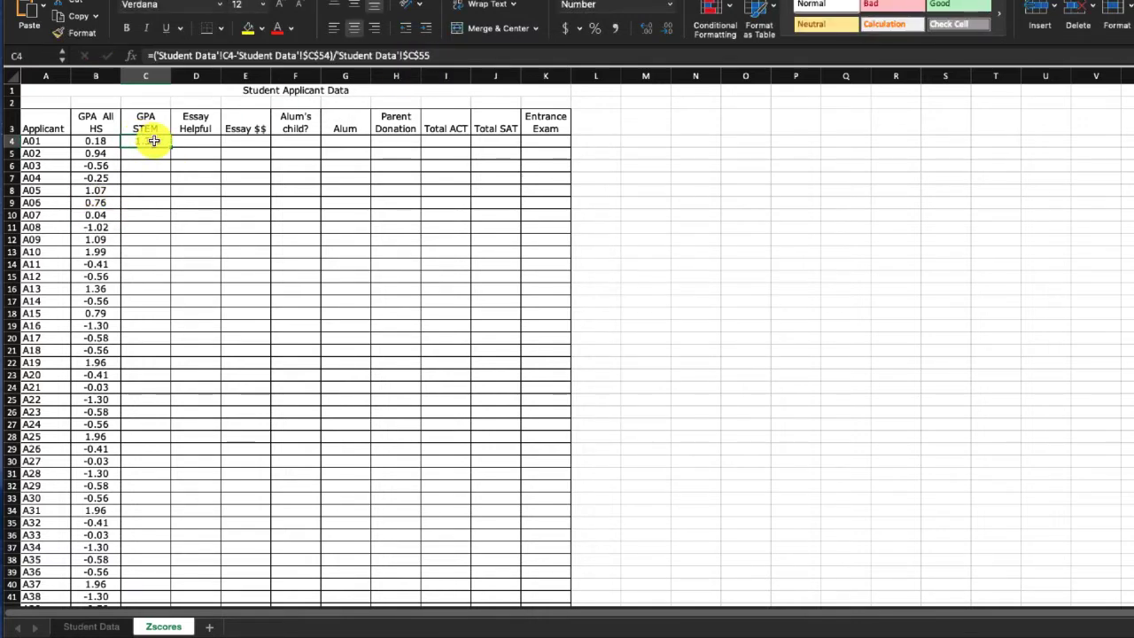
left_click_drag(170, 145, 143, 557)
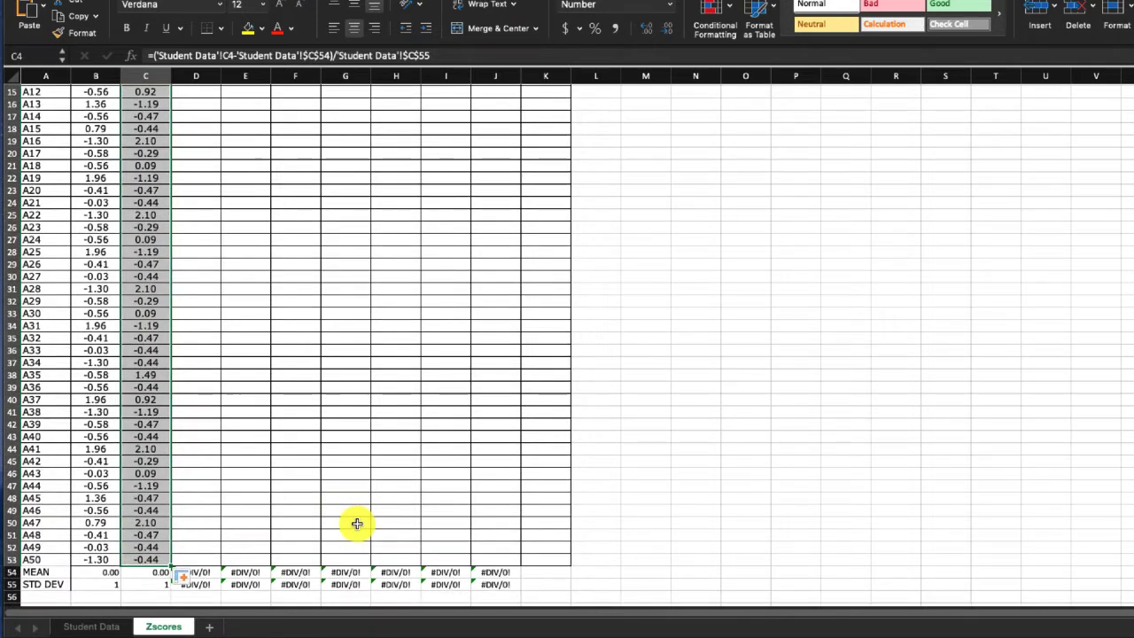
- Fill D4:J53, Essay Helpful through Total SAT, with z-score formulas using each column's absolute row 54 mean and row 55 deviation, and deselect the range
scroll(320, 481, "up", 5)
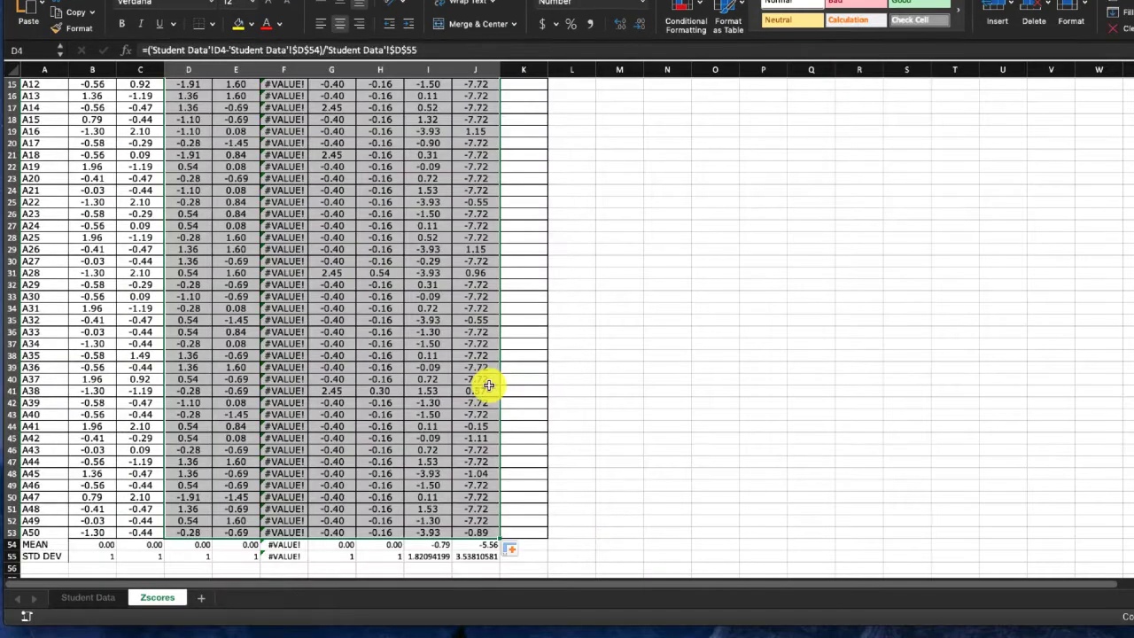
left_click(522, 379)
scroll(504, 372, "up", 3)
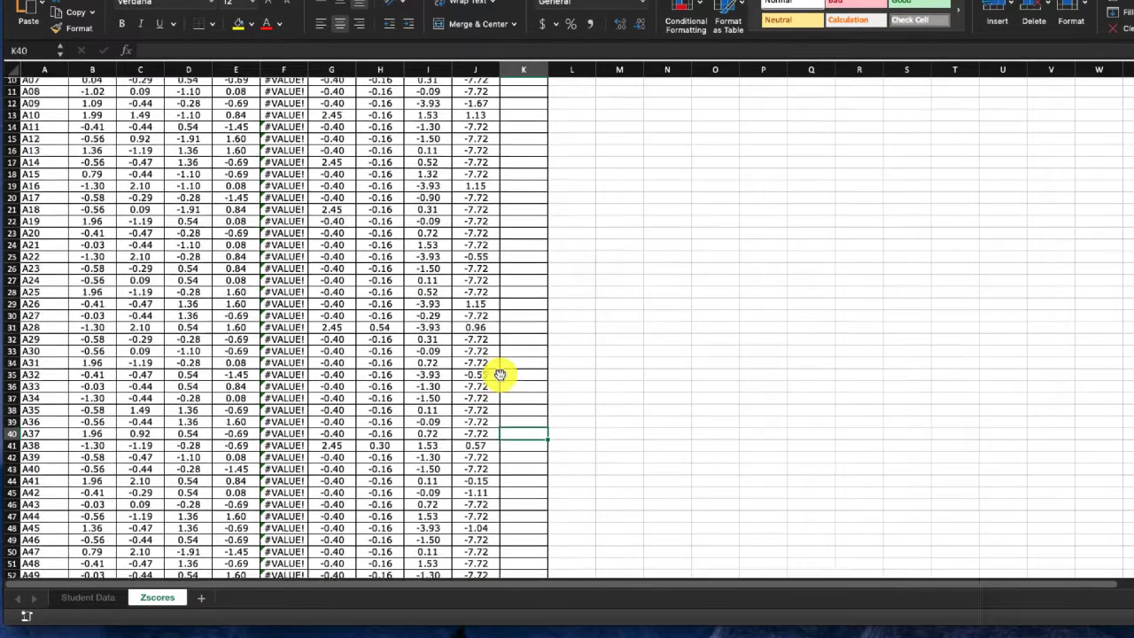
scroll(500, 375, "up", 5)
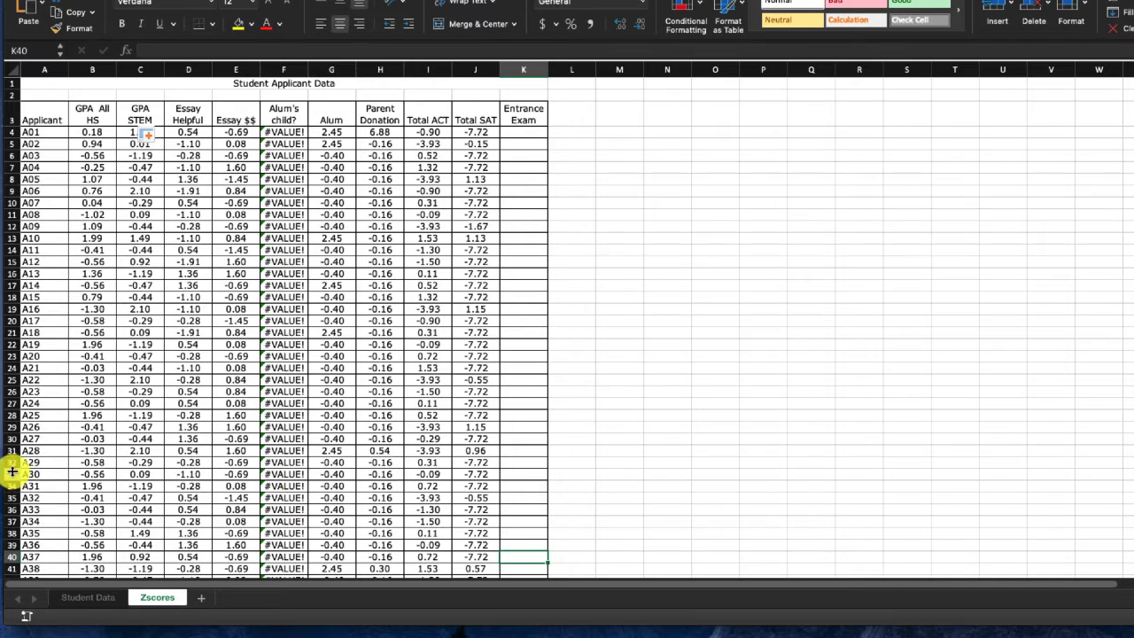
- Examine the z-score formulas for applicant A01's Total ACT and Total SAT in I4 and J4
scroll(425, 142, "right", 1)
left_click(411, 131)
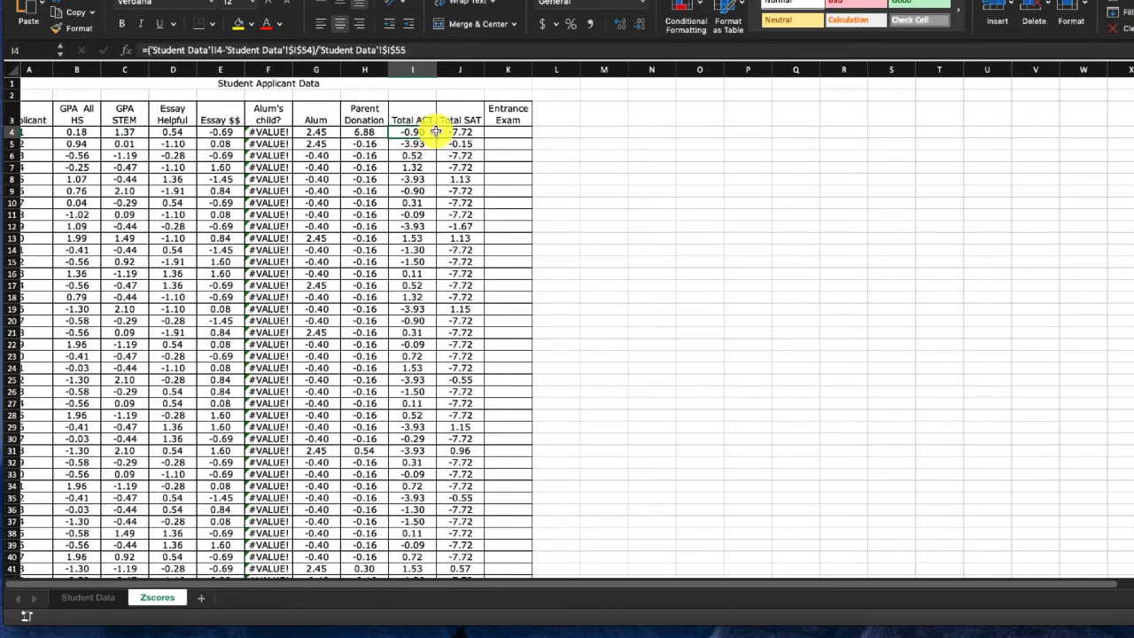
left_click(454, 131)
left_click(416, 130)
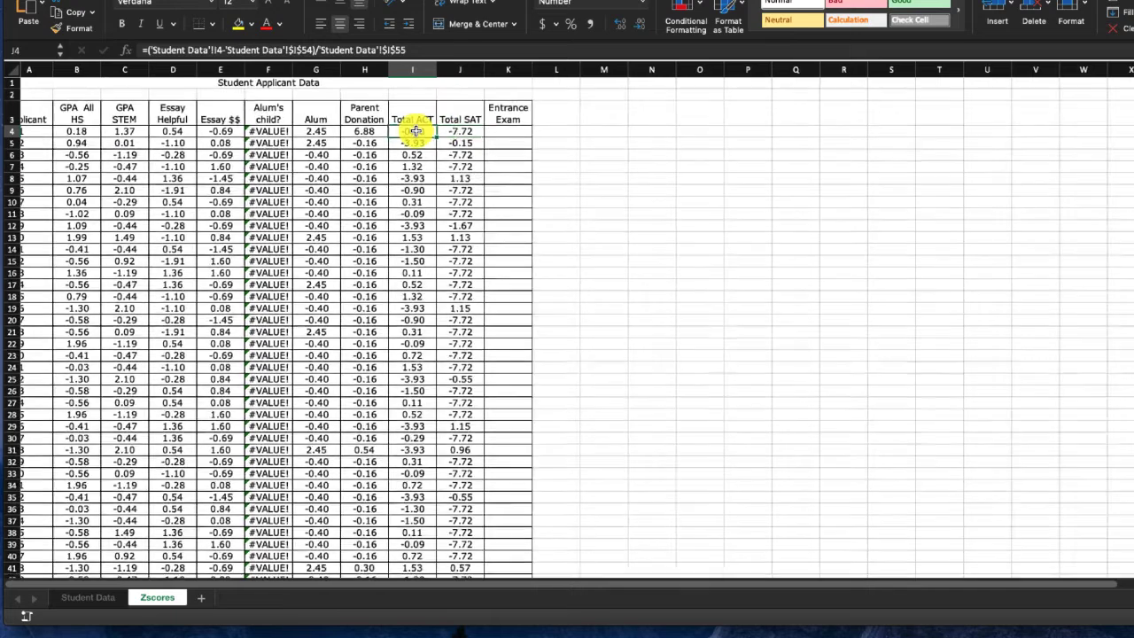
left_click(449, 131)
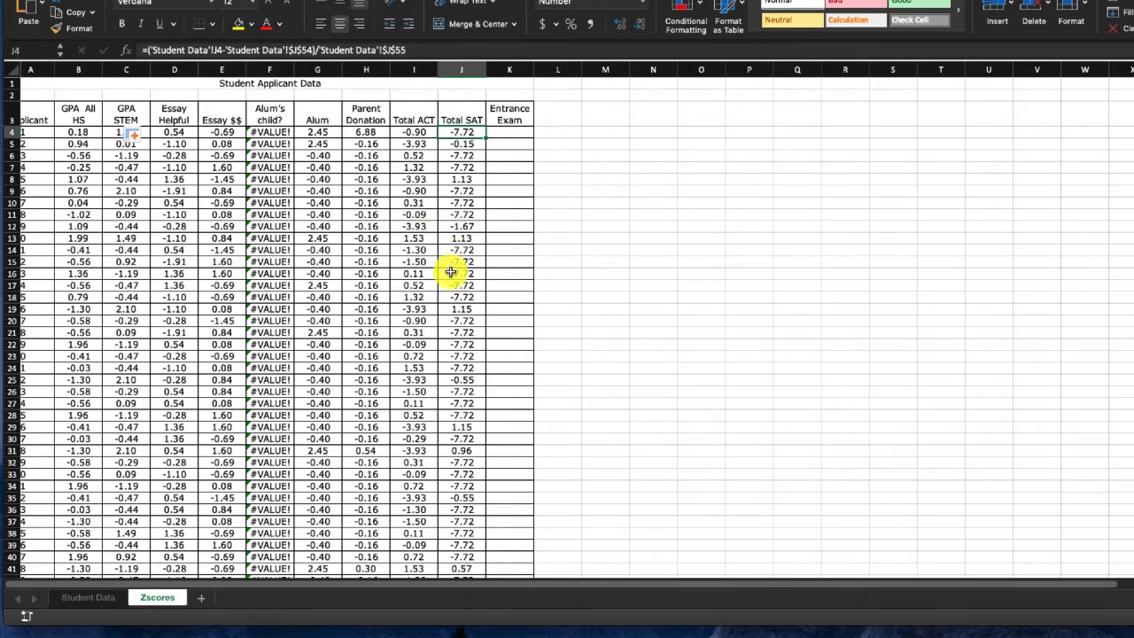
- Start an IF function ahead of the z-score formula in I4, with the logical test 'Student Data'!I4=""
left_click(424, 131)
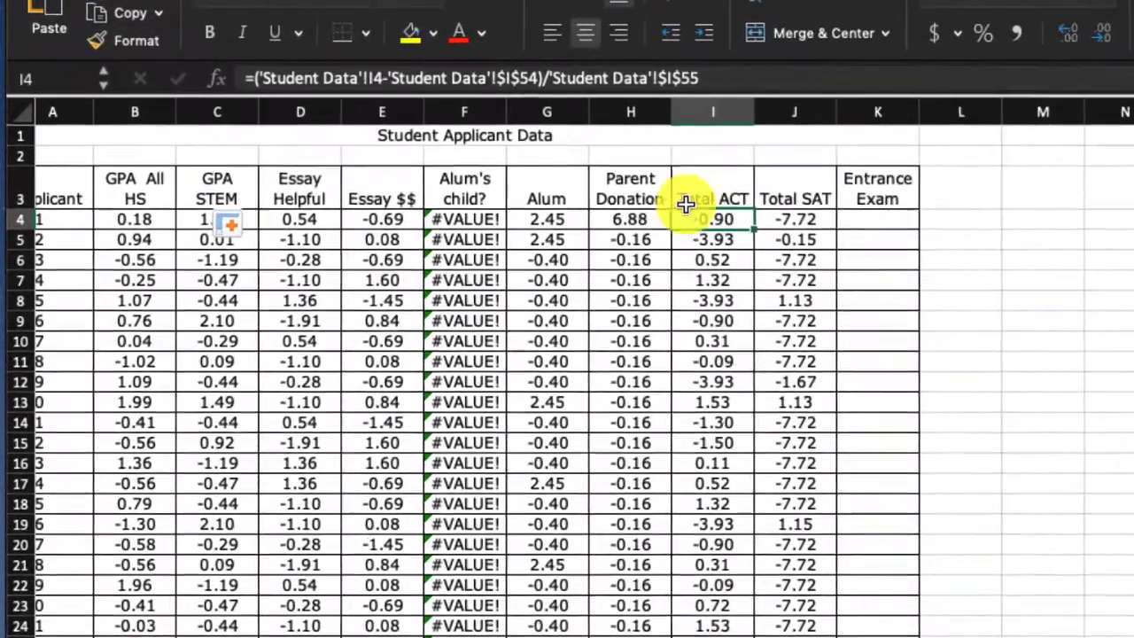
left_click(270, 80)
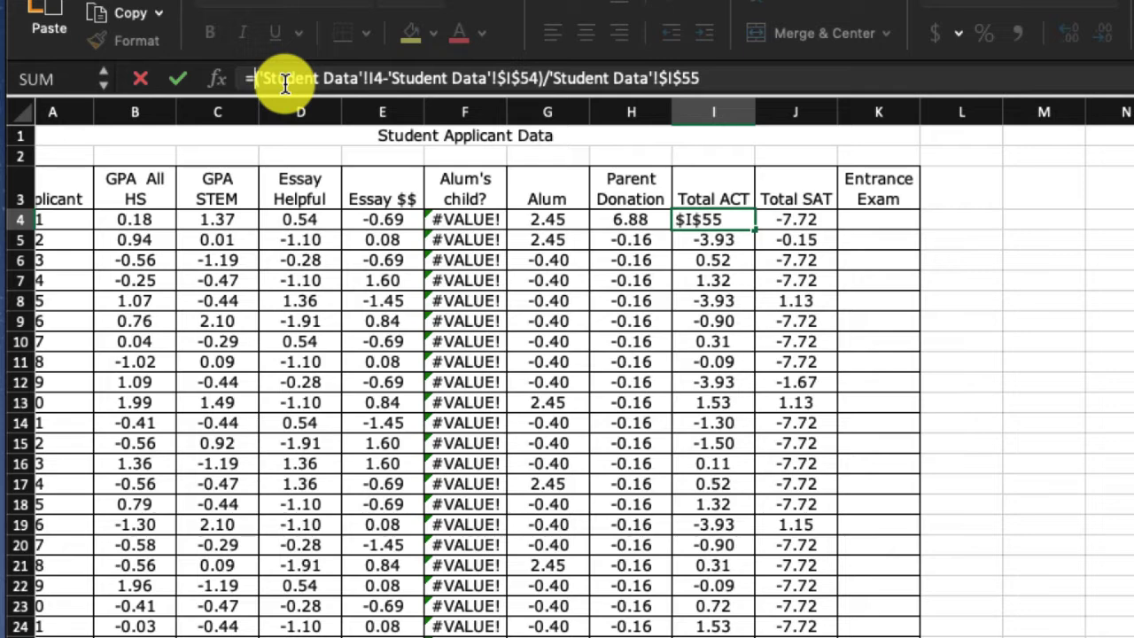
type("I")
type("F")
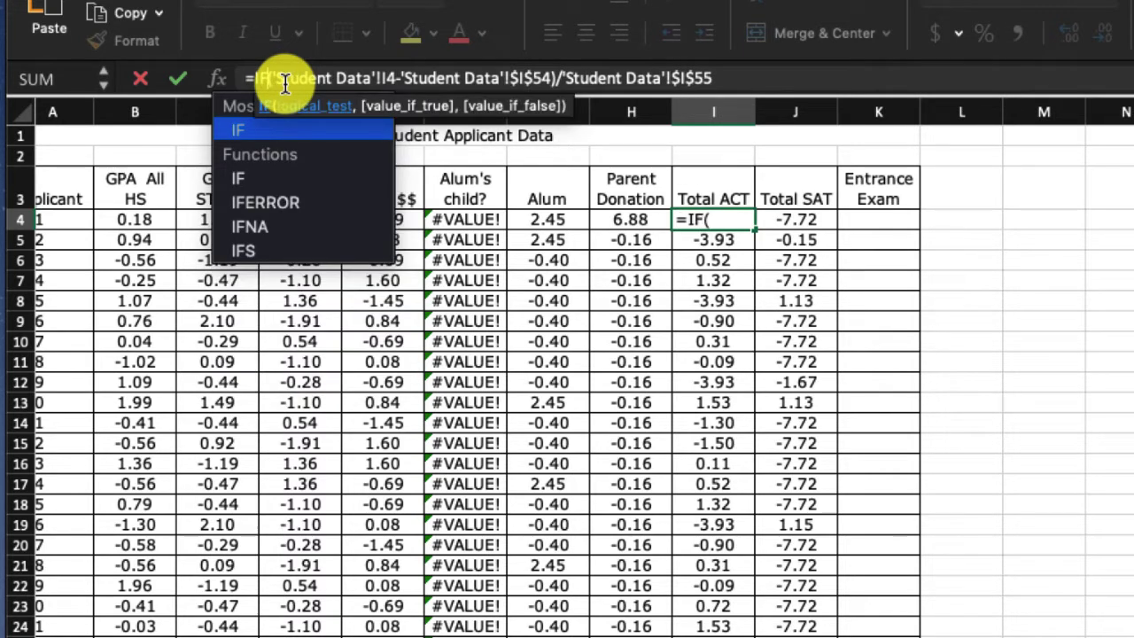
type("(")
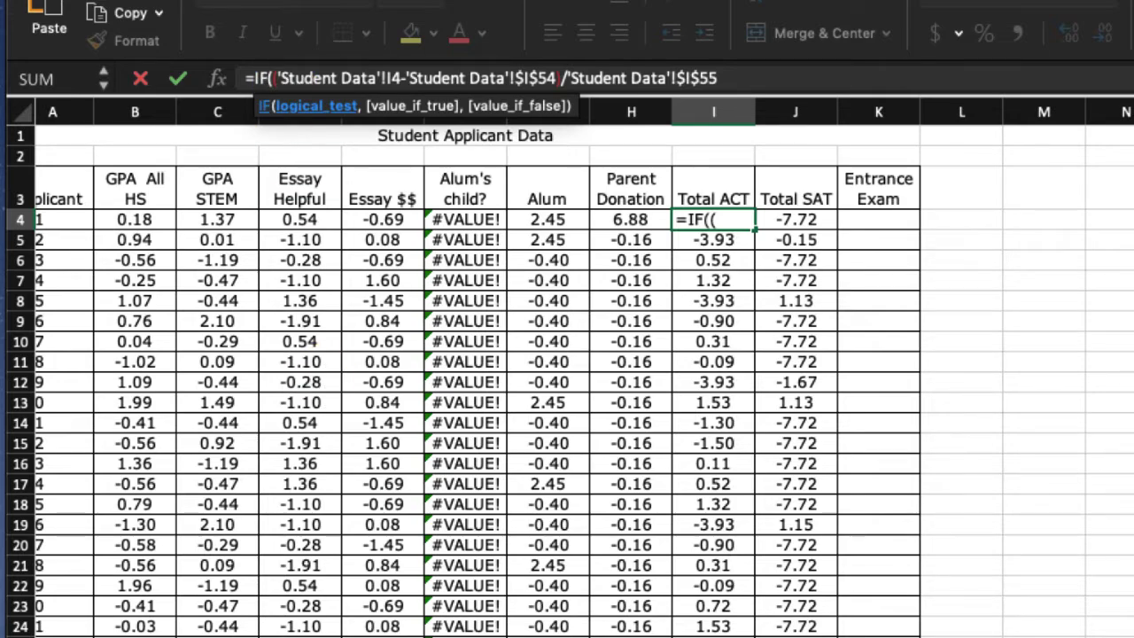
key("ctrl+Page_Up")
scroll(820, 201, "up", 11)
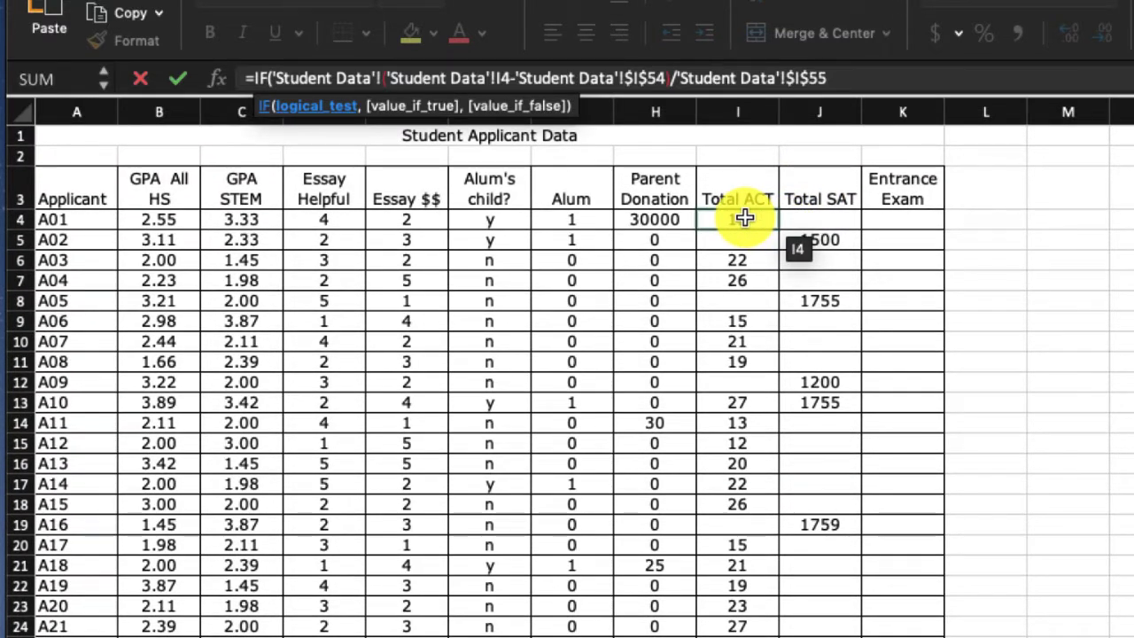
left_click(744, 218)
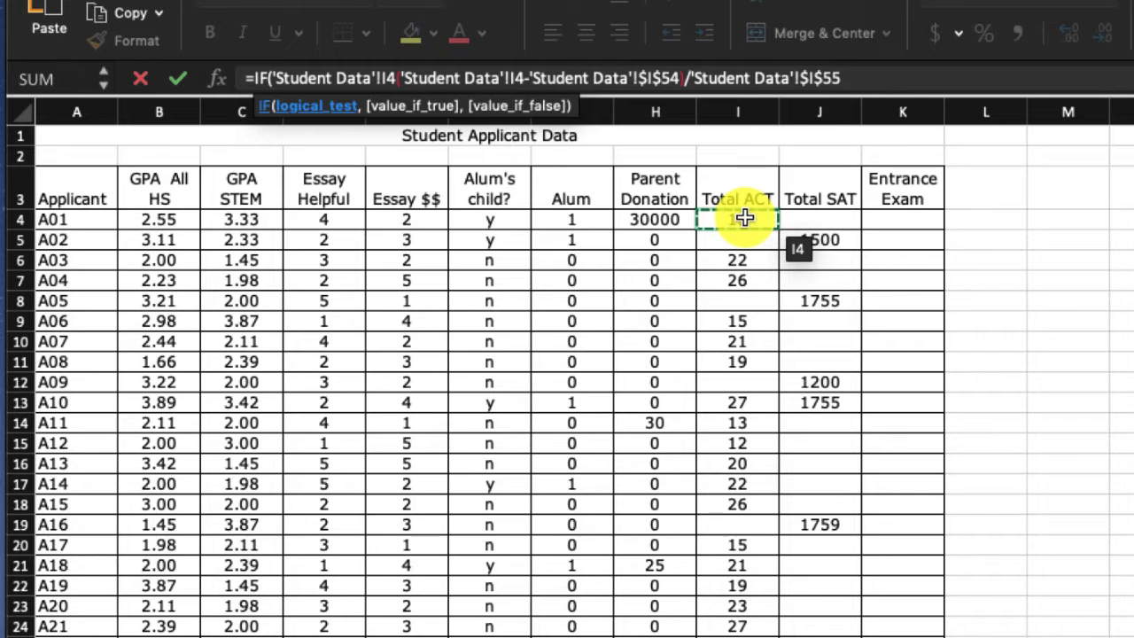
type("=\"\"")
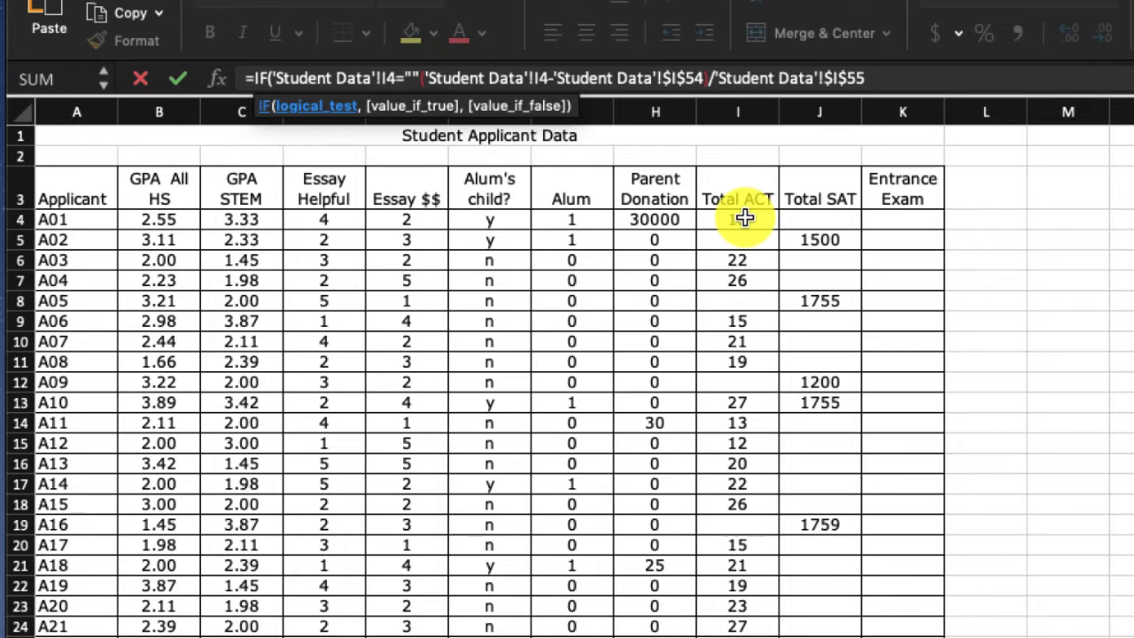
type(",")
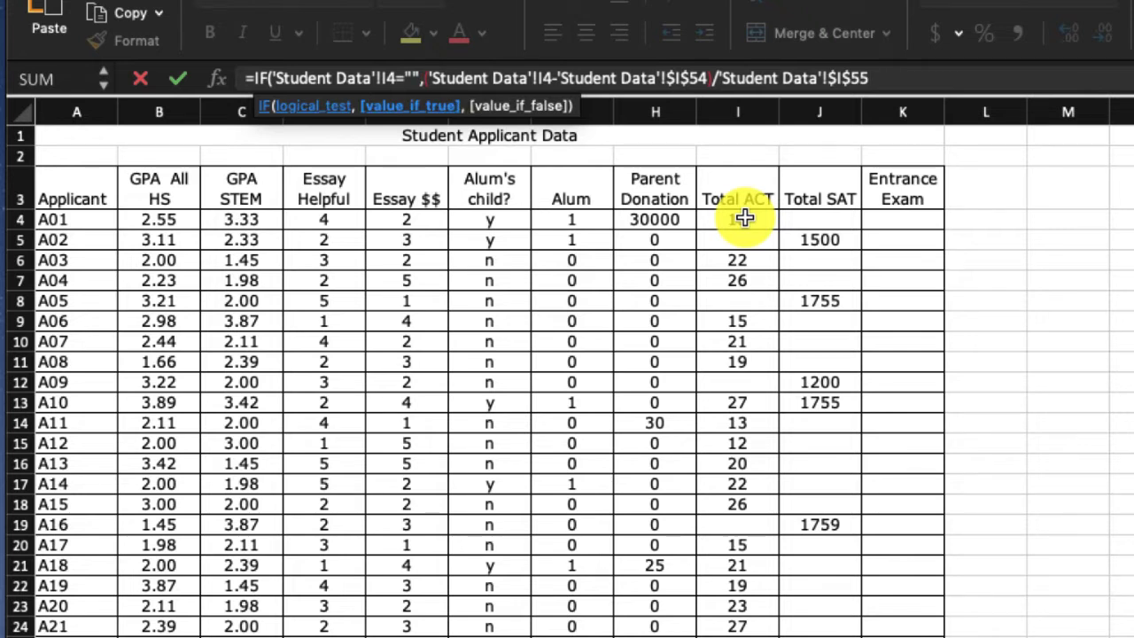
type("\"\"")
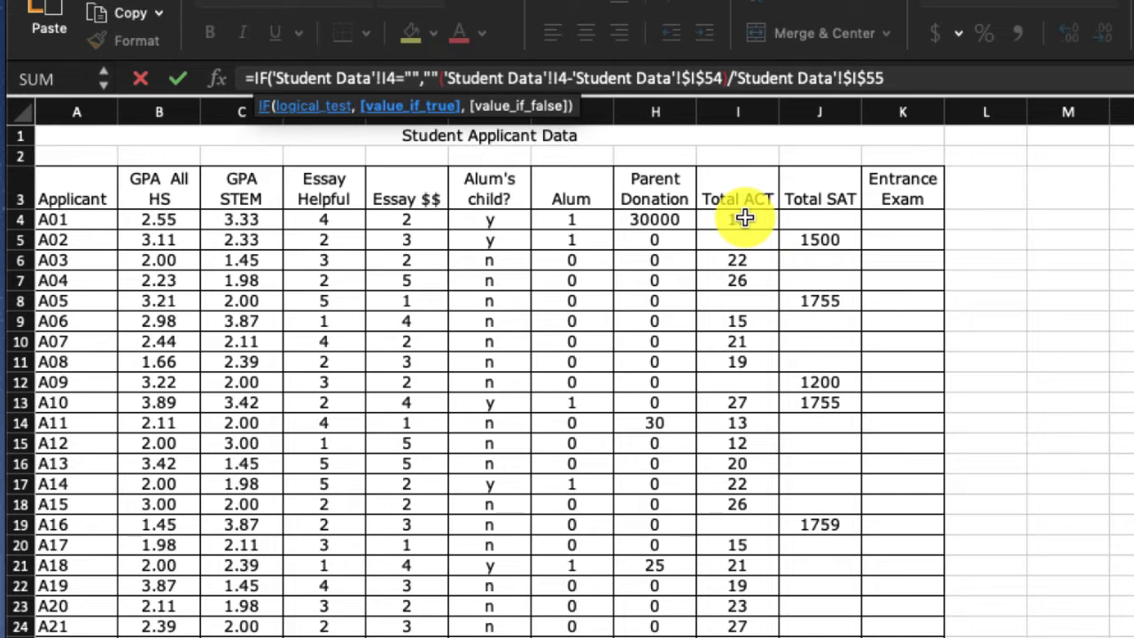
type(",")
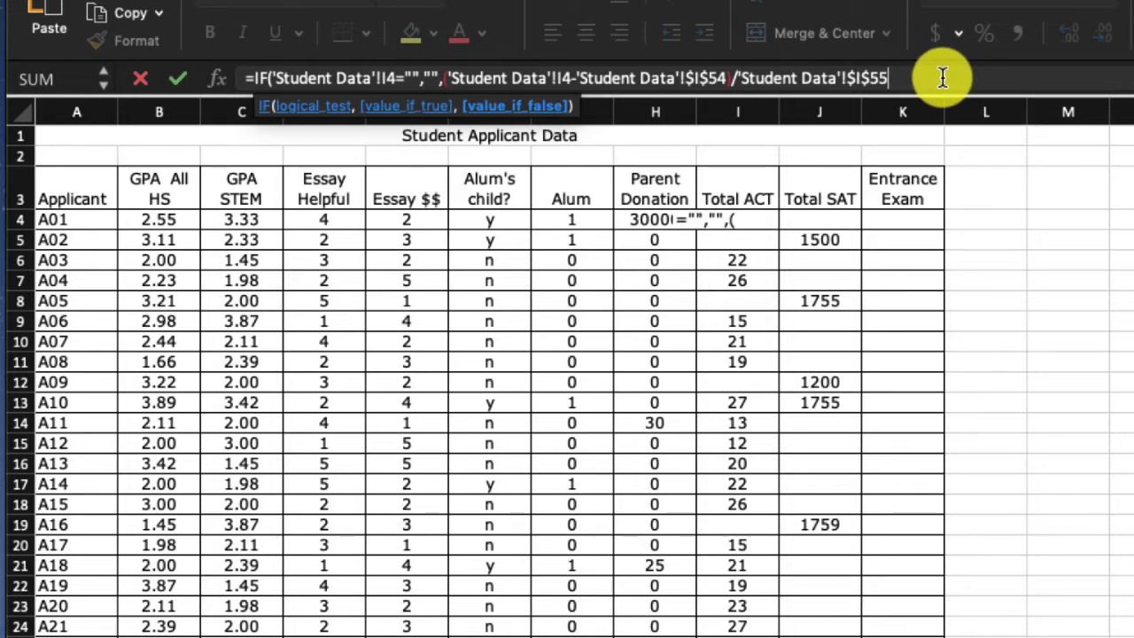
- Complete the I4 IF formula so a blank score returns "" and any other score returns the existing z-score calculation
type(")")
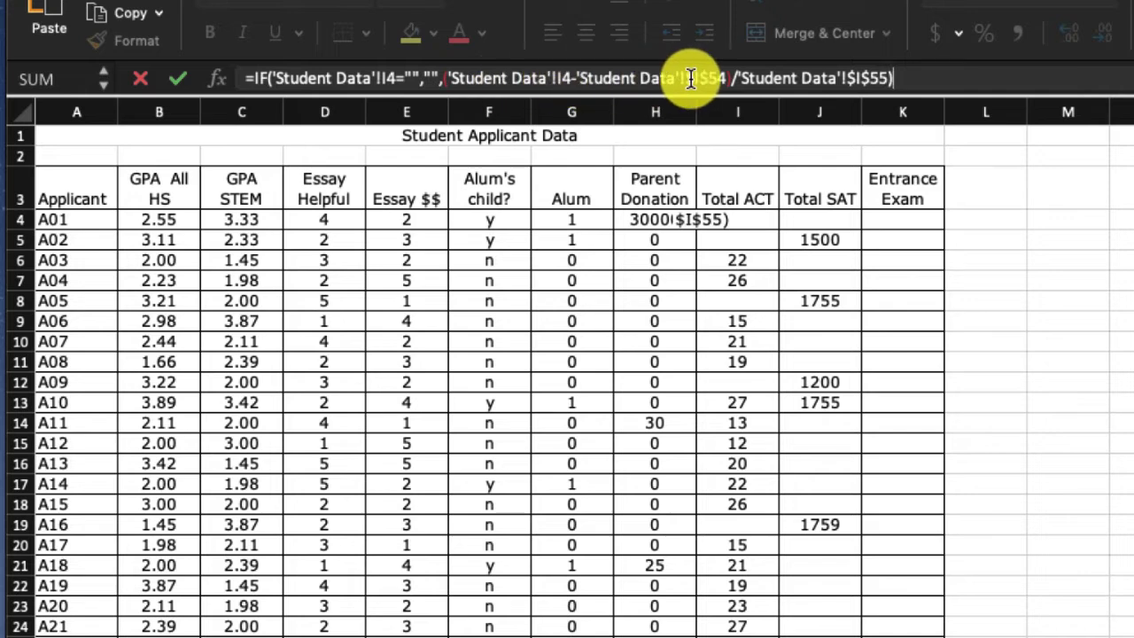
key("Return")
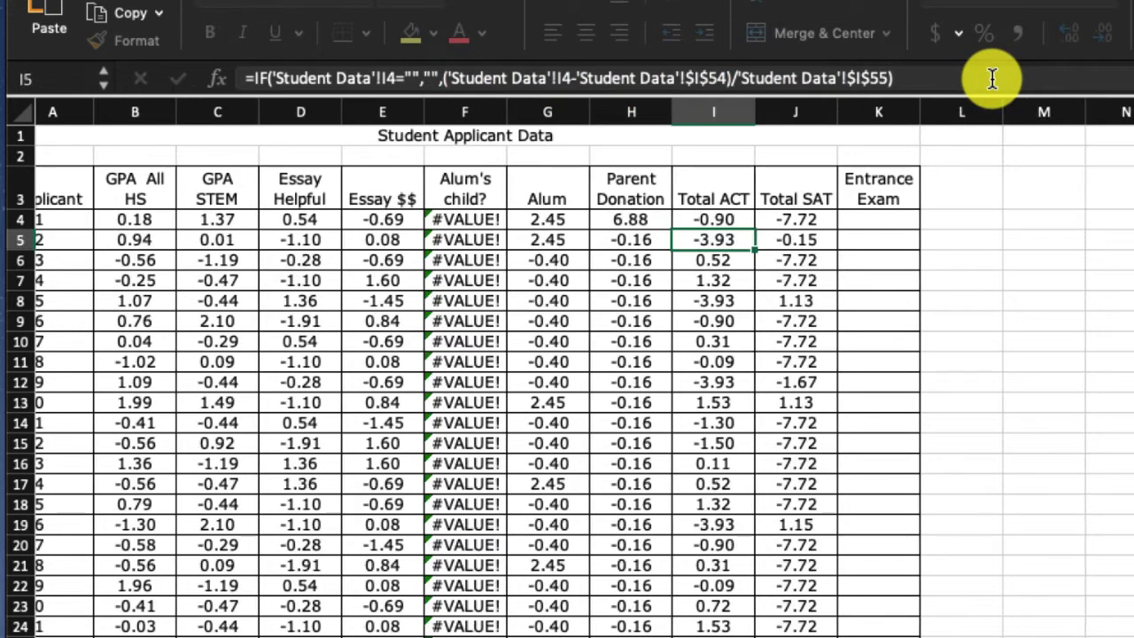
- Fill the IF z-score formula from I4 down the Total ACT column and check it against the Student Data sheet
left_click(705, 219)
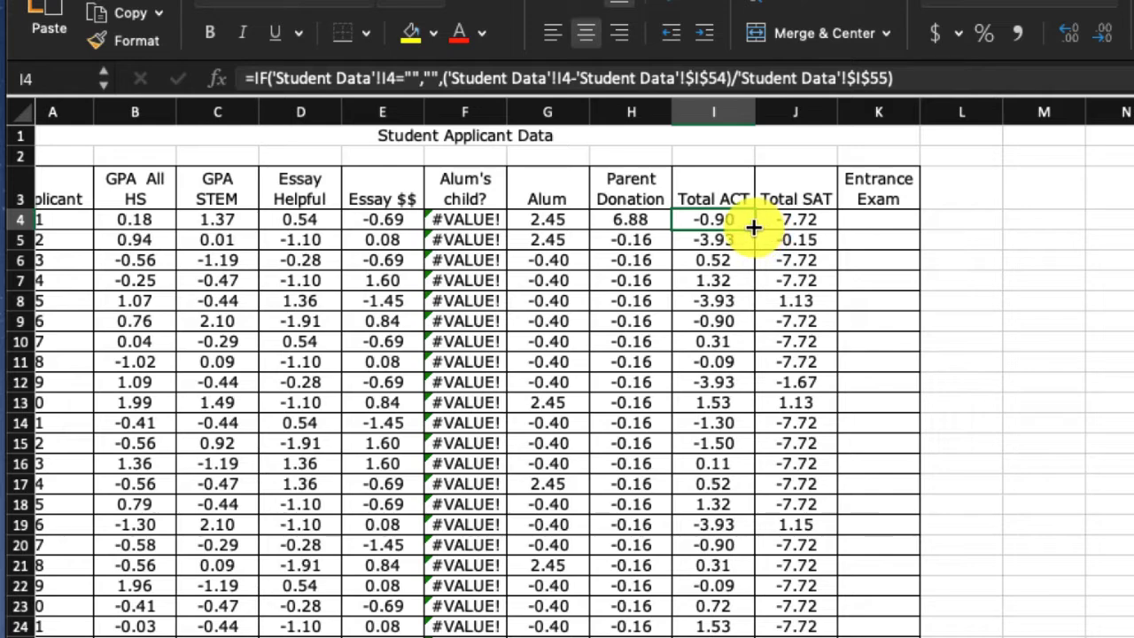
mouse_move(753, 230)
left_mouse_down()
mouse_move(760, 321)
mouse_move(739, 637)
left_mouse_up()
left_click(1125, 637)
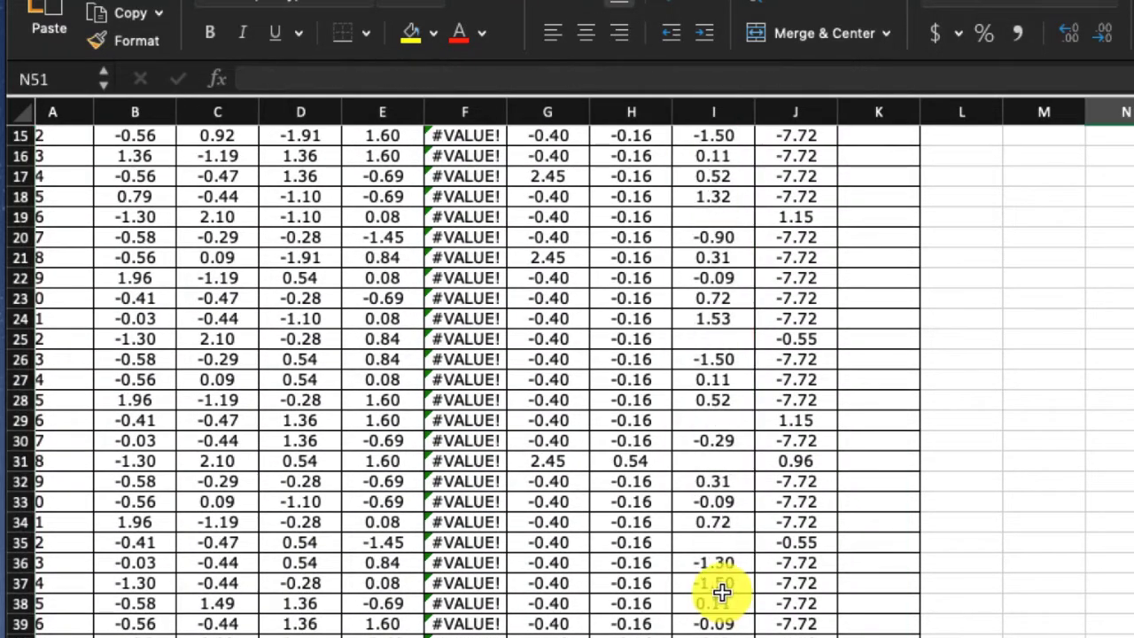
scroll(723, 594, "down", 1)
scroll(724, 596, "up", 3)
scroll(725, 596, "up", 3)
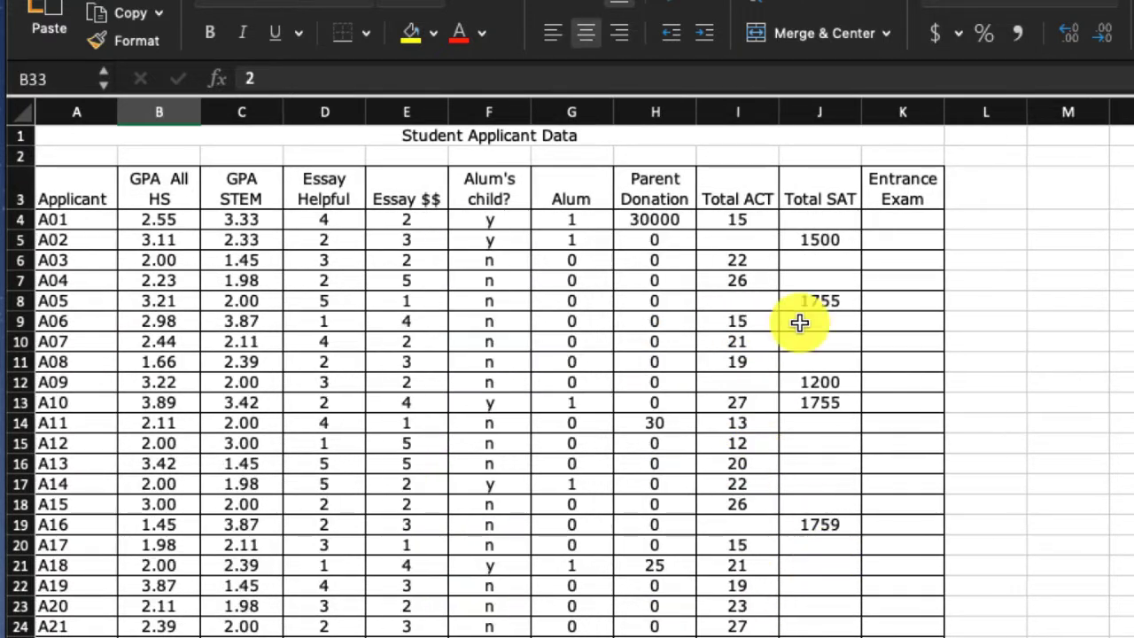
scroll(751, 337, "right", 1)
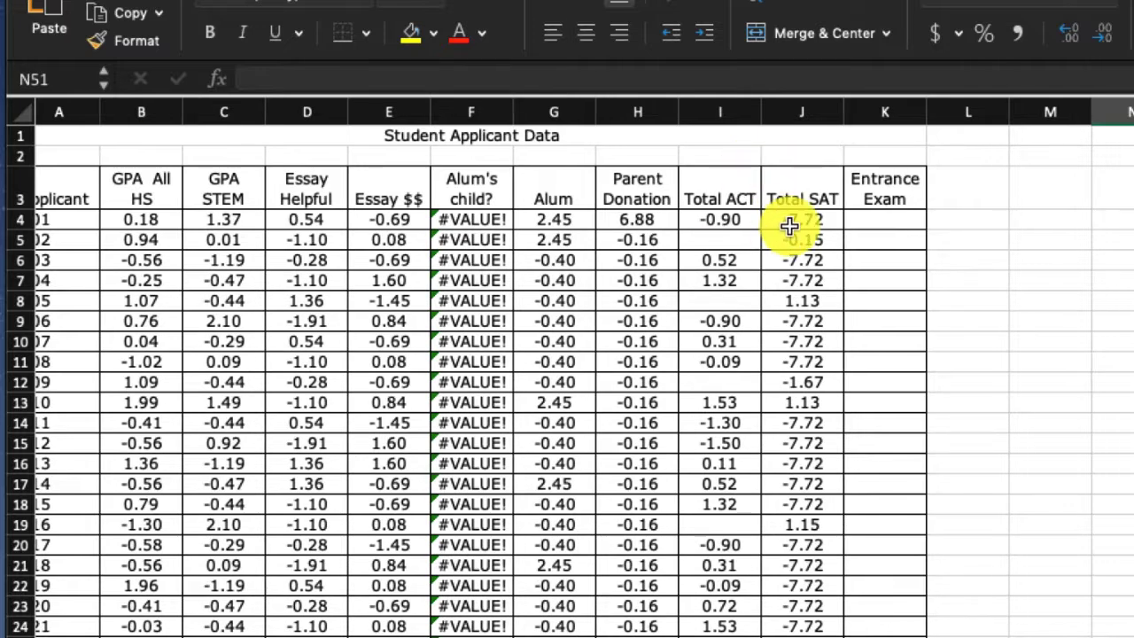
- Wrap J4's z-score formula in IF with the test 'Student Data'!J4="", returning "" when true and the z-score when false
left_click(798, 225)
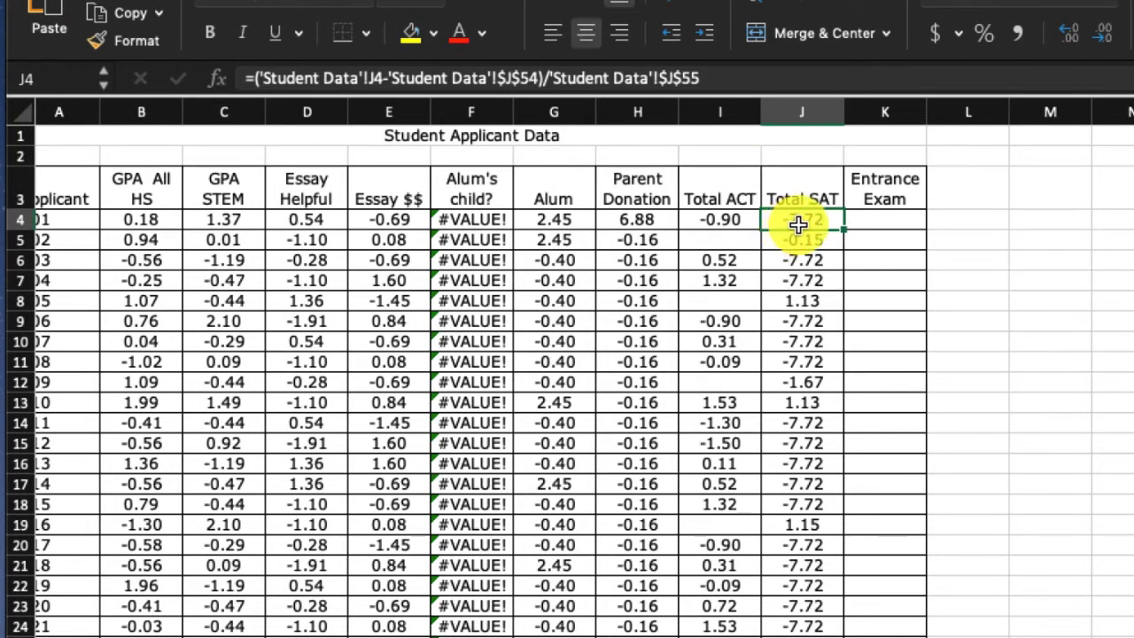
left_click(254, 78)
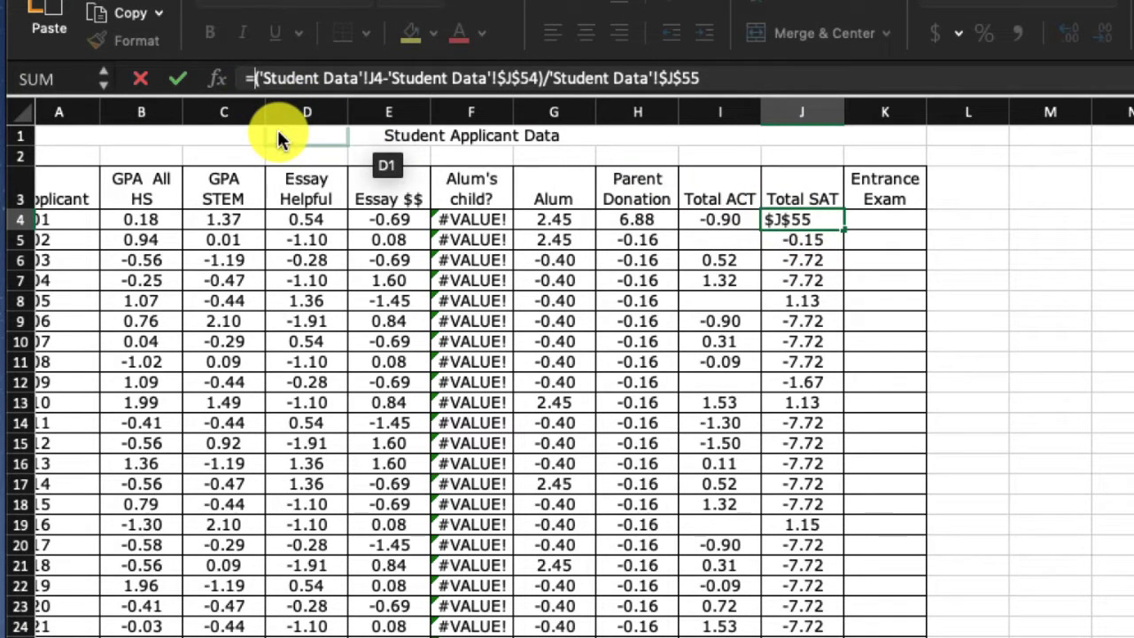
type("IF(")
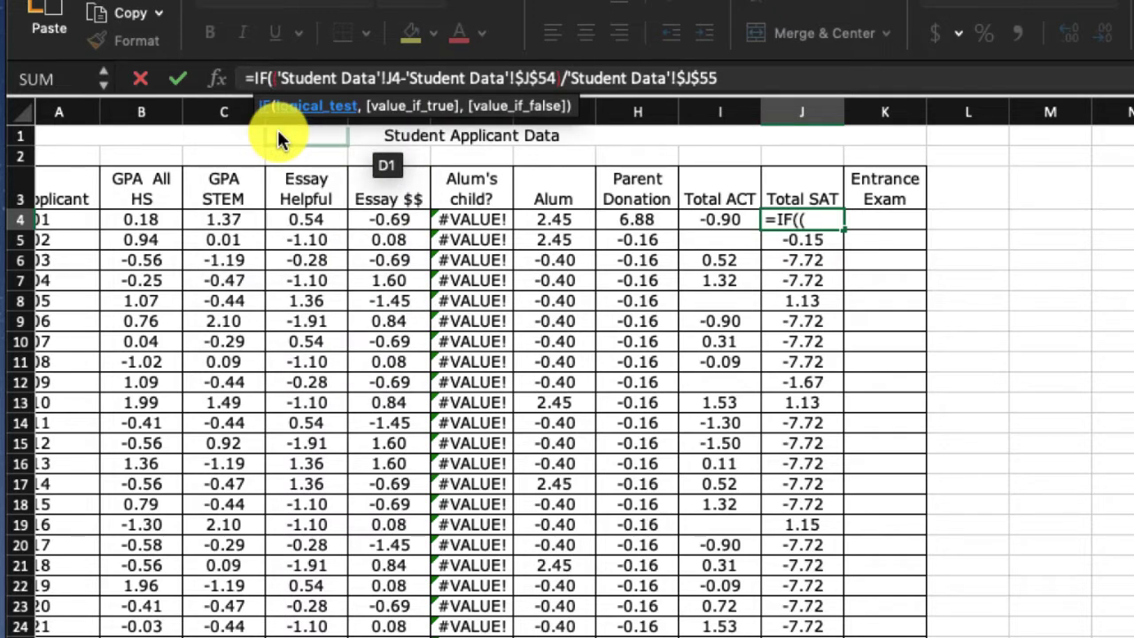
left_click(222, 636)
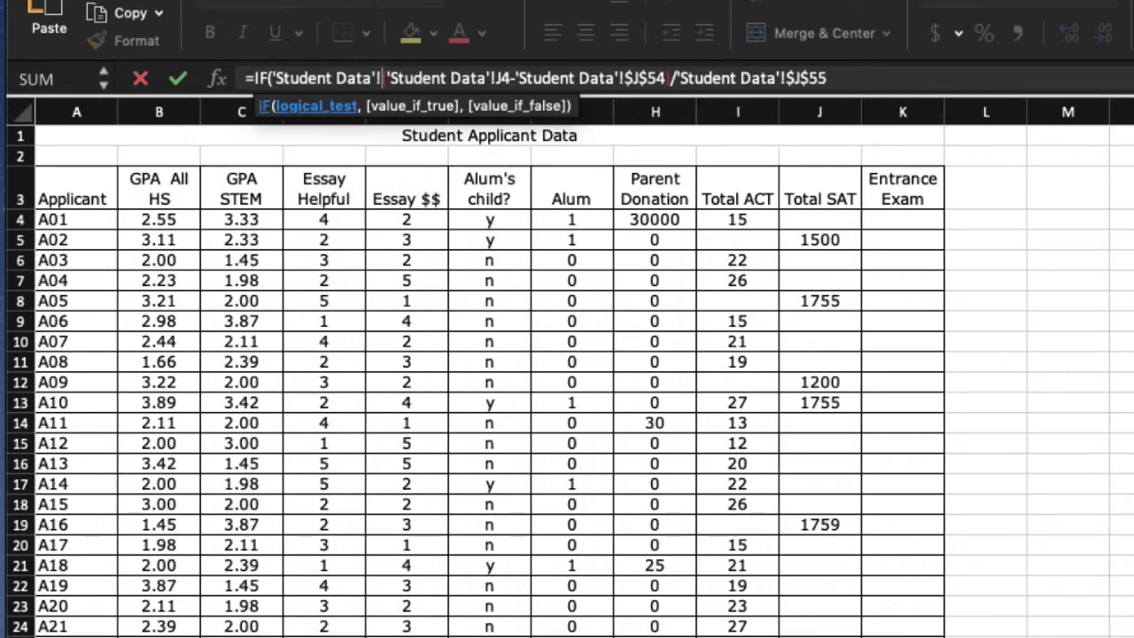
left_click(845, 215)
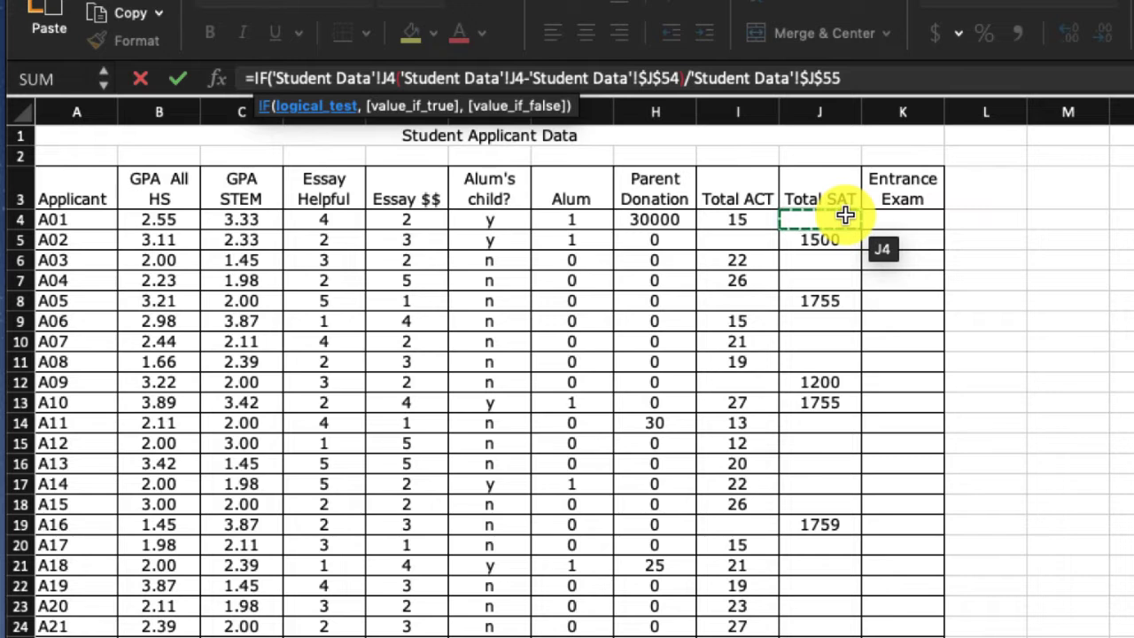
type("=")
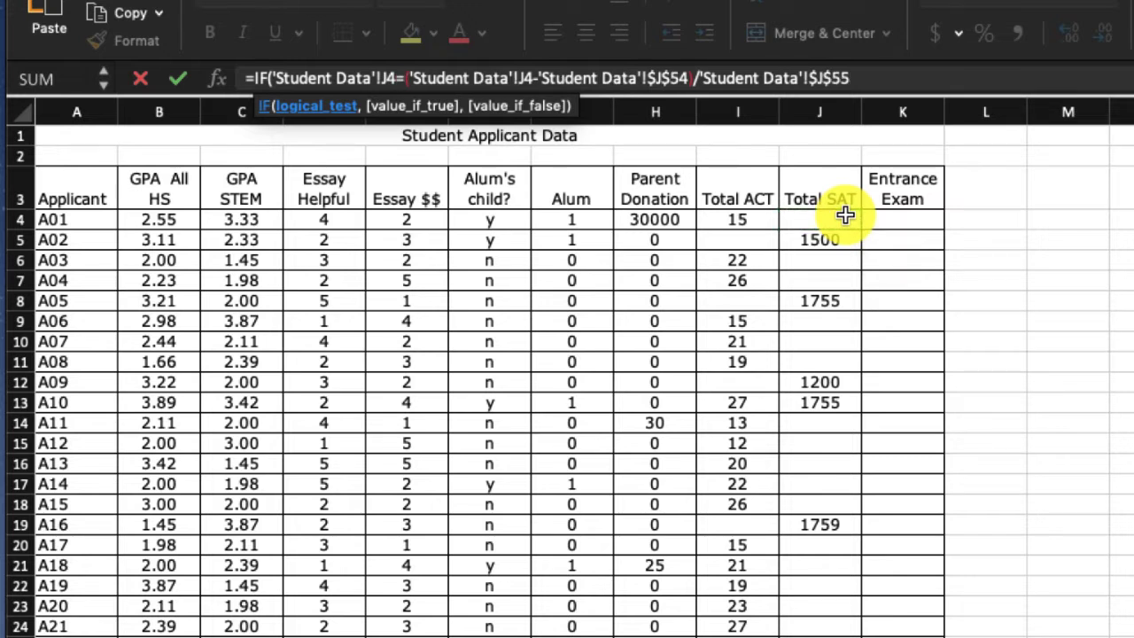
type("\"\",")
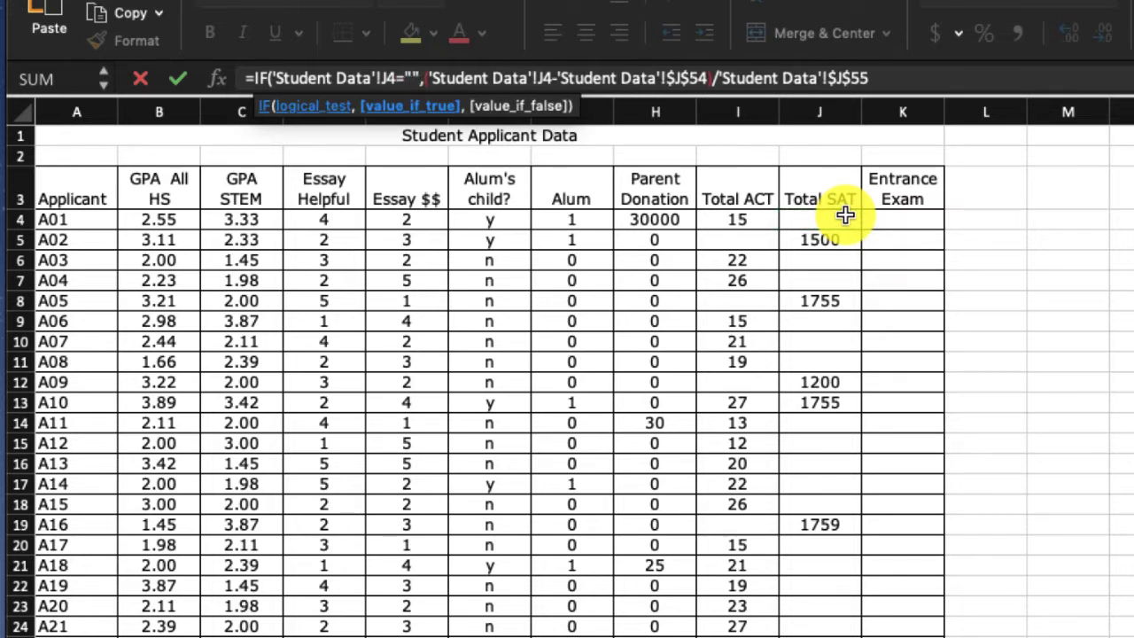
type("\"\",")
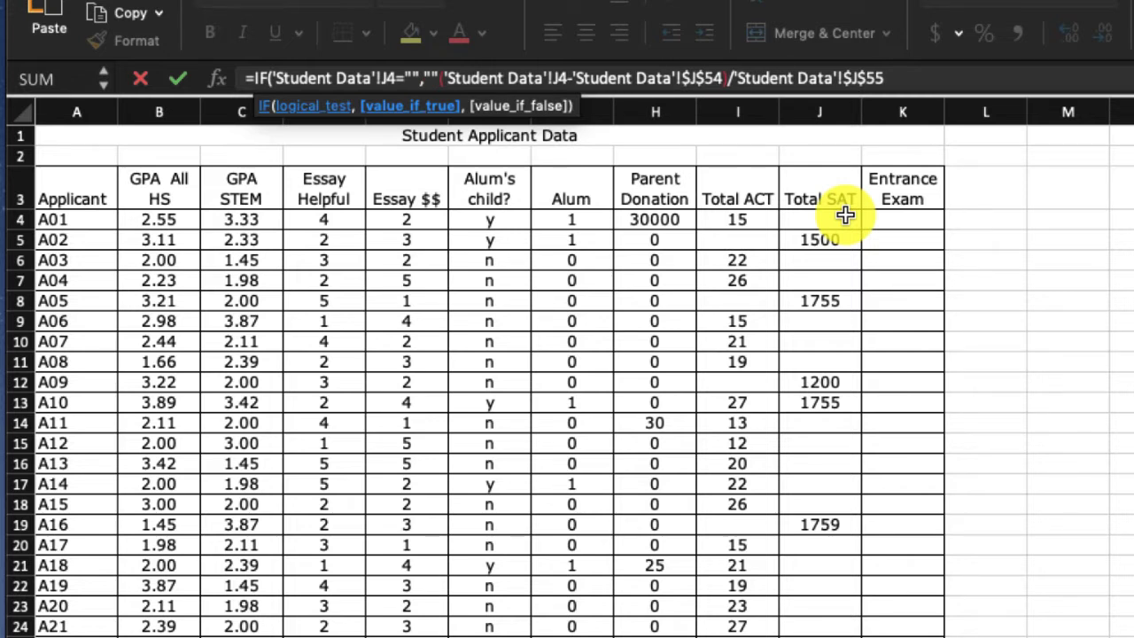
type(",")
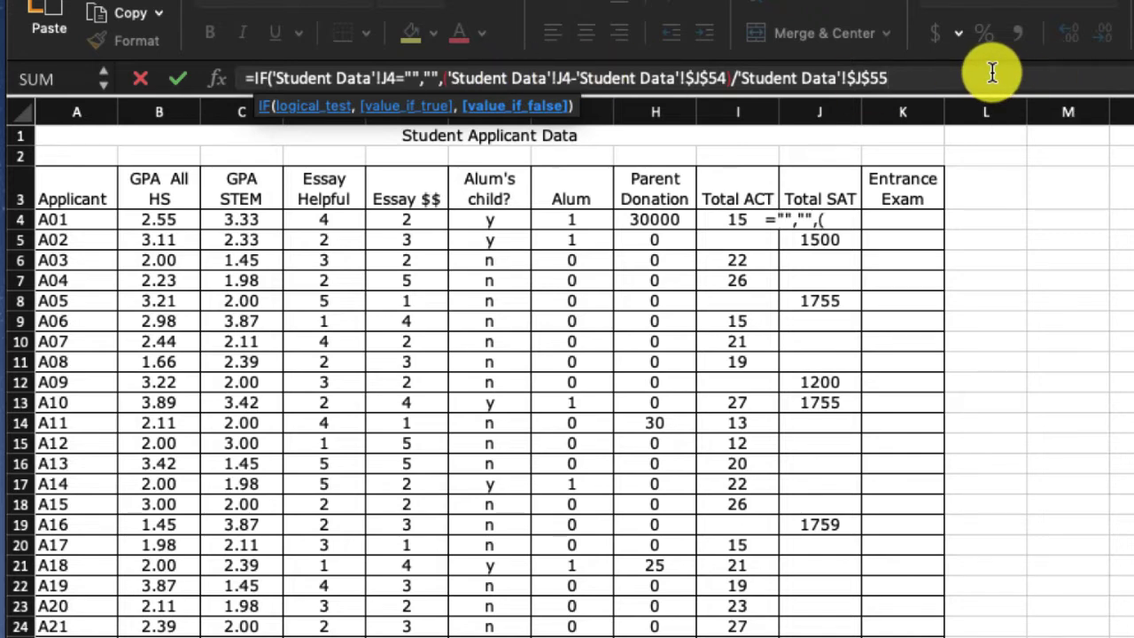
type(")")
key("Return")
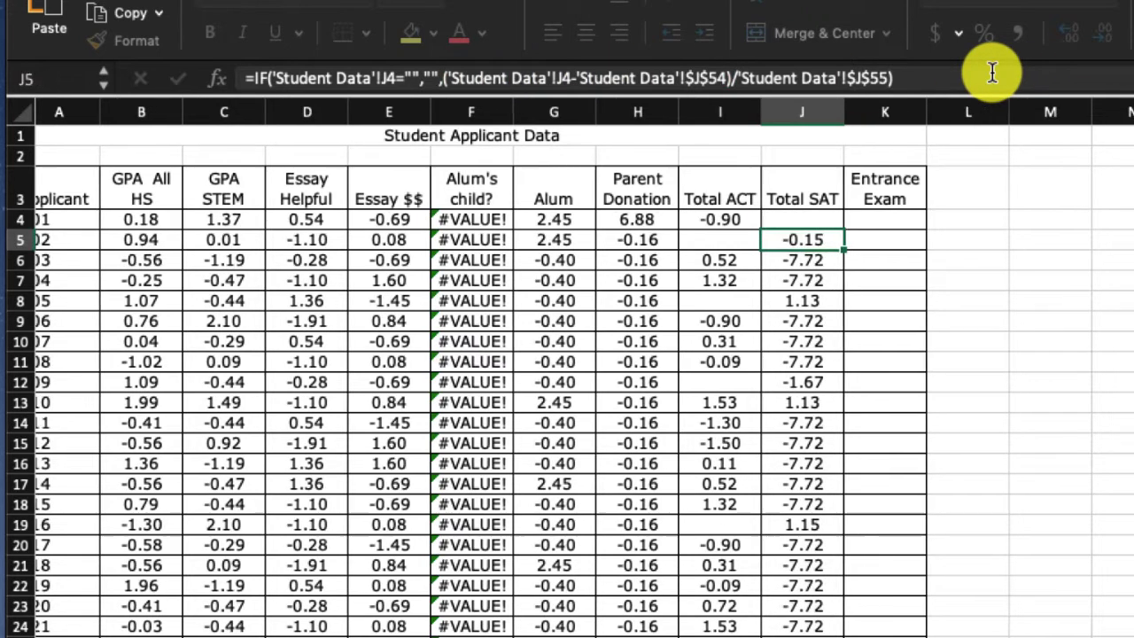
- Fill the IF z-score formula from J4 down the Total SAT column and deselect the range
left_click(823, 221)
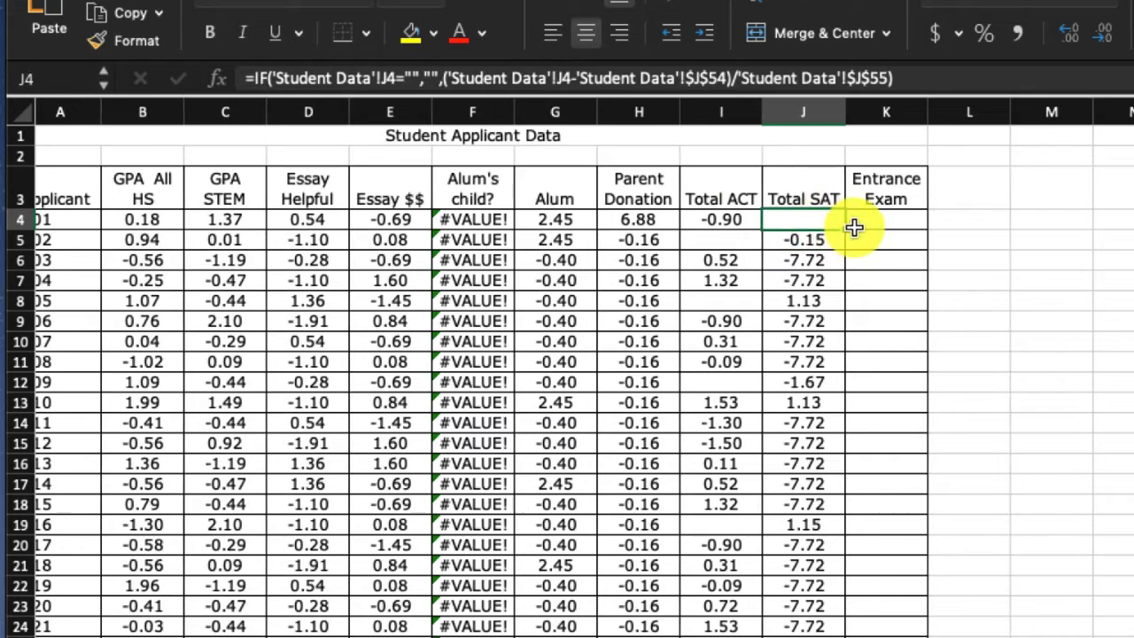
left_click_drag(845, 227, 824, 637)
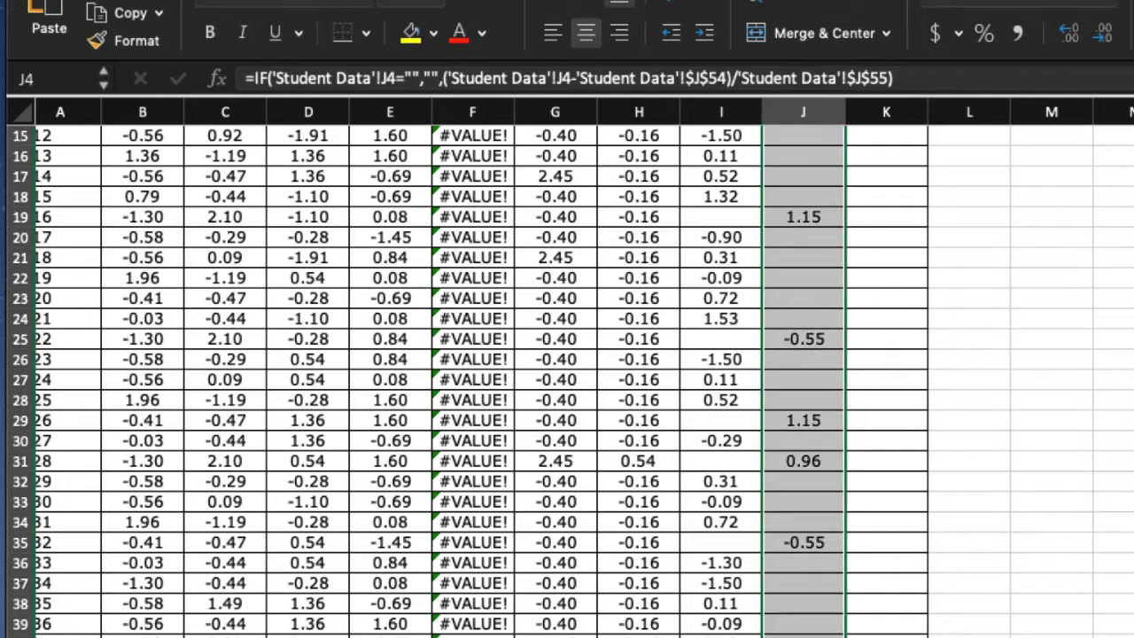
left_click(1133, 637)
scroll(1133, 396, "up", 5)
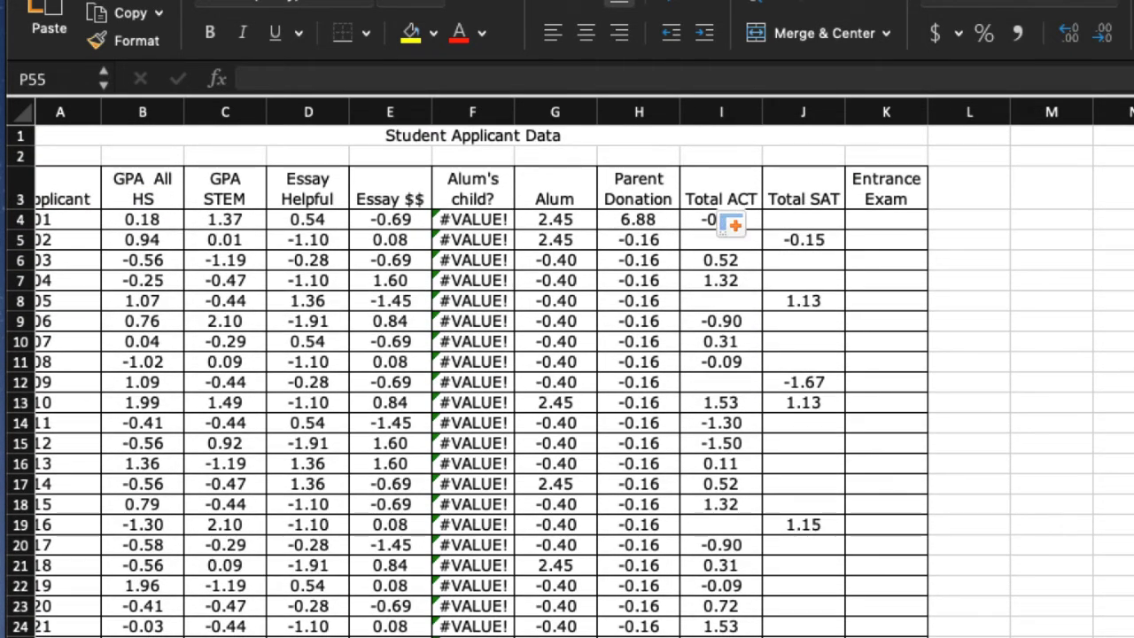
left_click(1132, 383)
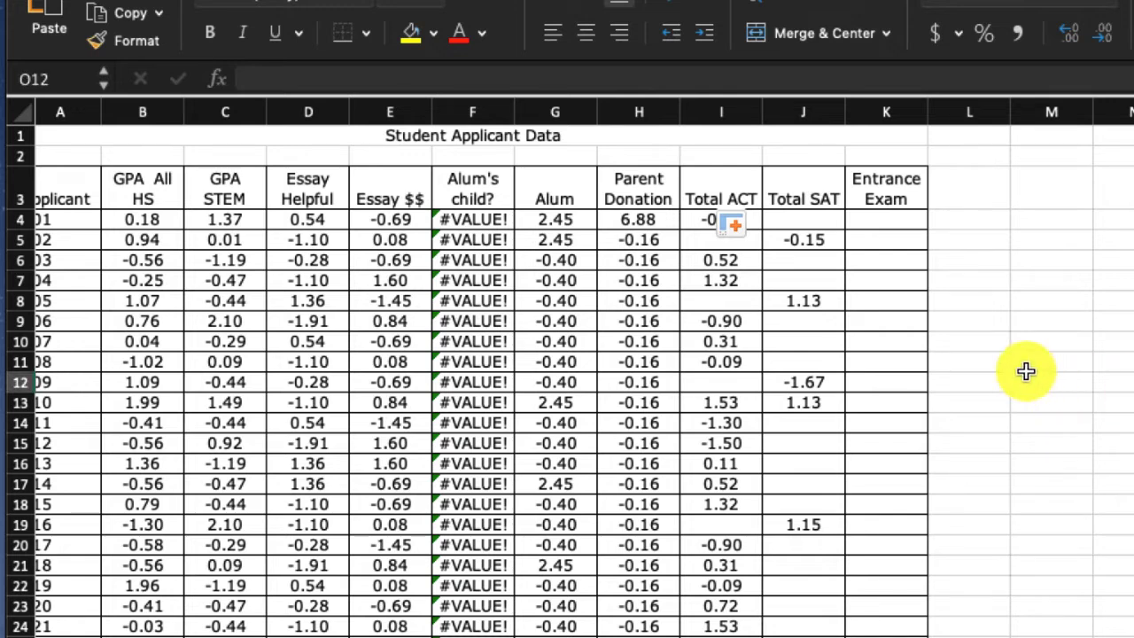
scroll(1066, 354, "right", 1)
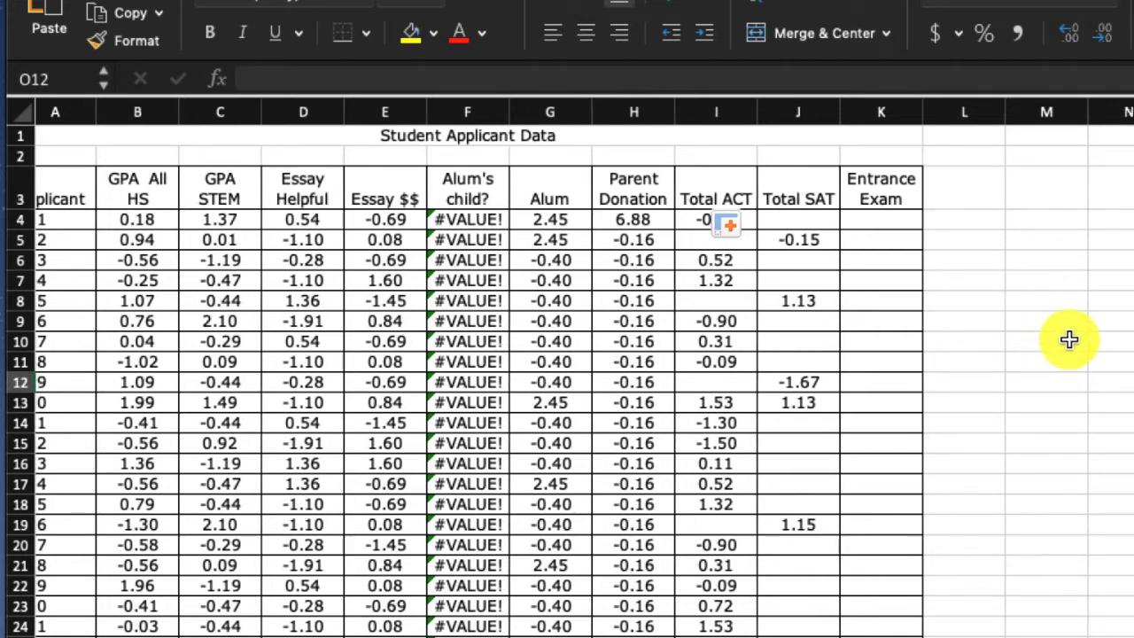
scroll(585, 381, "right", 1)
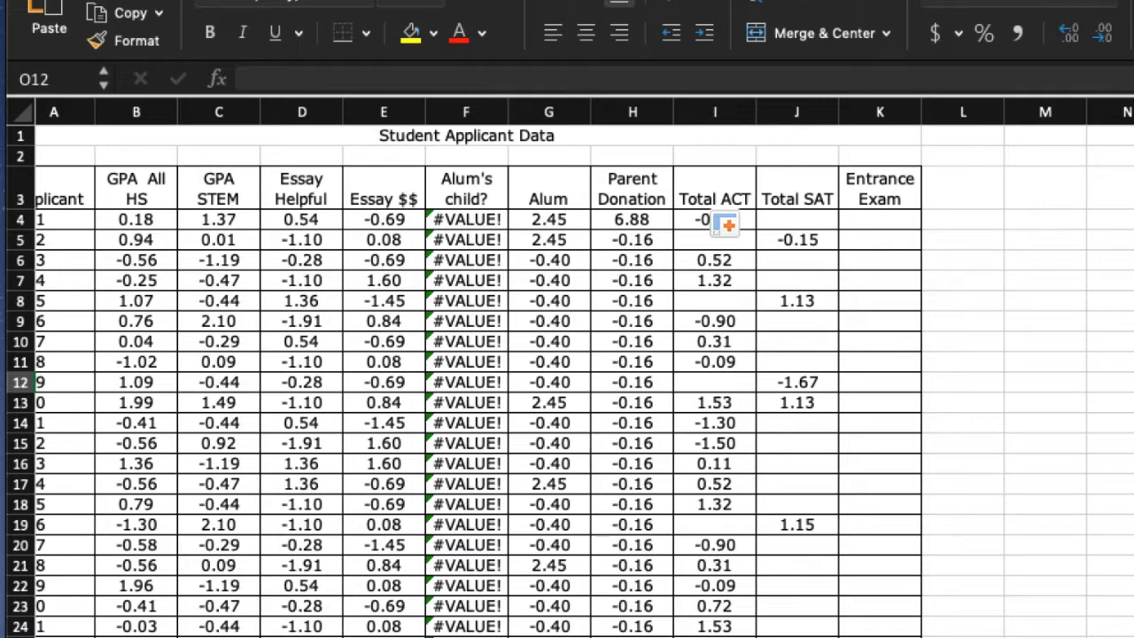
scroll(856, 226, "down", 1)
scroll(855, 225, "right", 2)
scroll(673, 301, "left", 3)
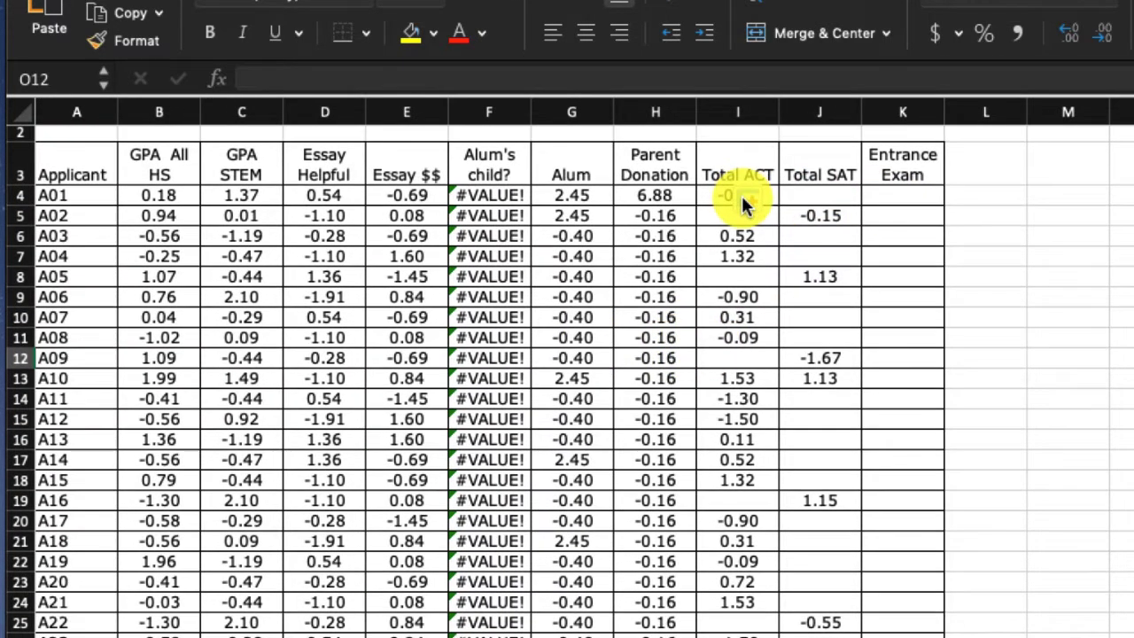
scroll(681, 233, "up", 1)
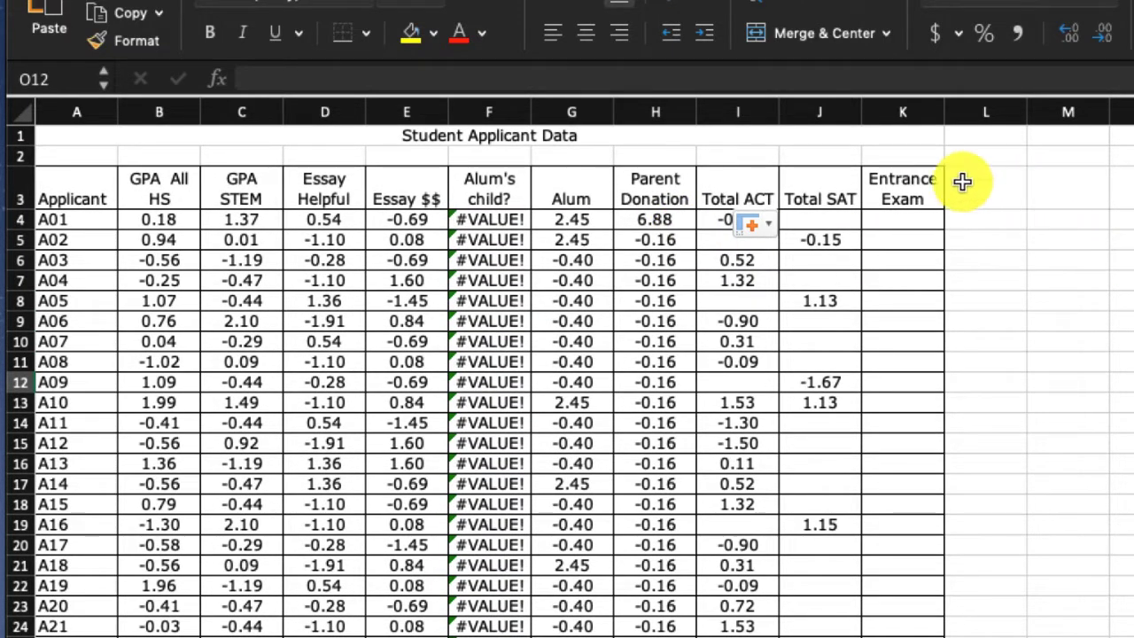
- Start an IF formula in K4 under Entrance Exam with the logical test I4=""
left_click(937, 229)
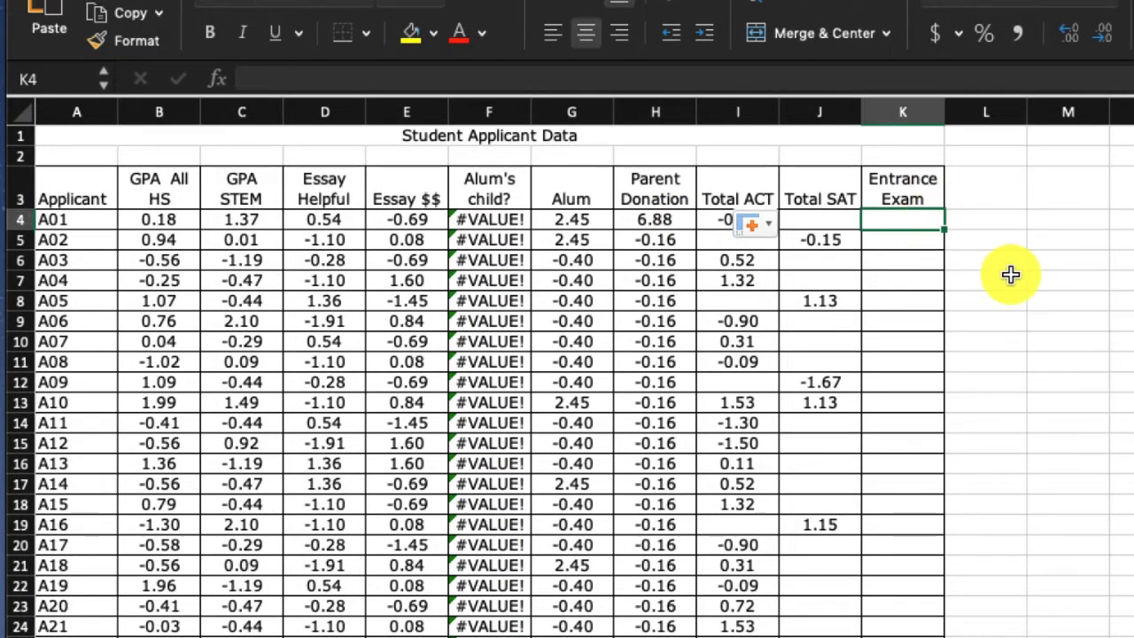
type("=")
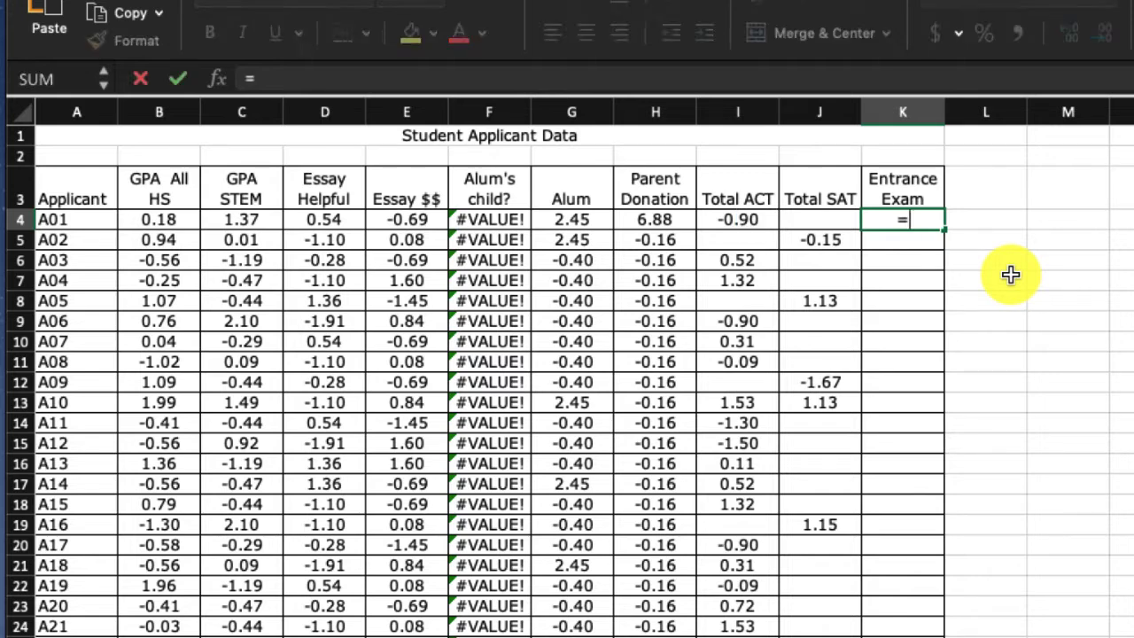
key("Escape")
type("=IF")
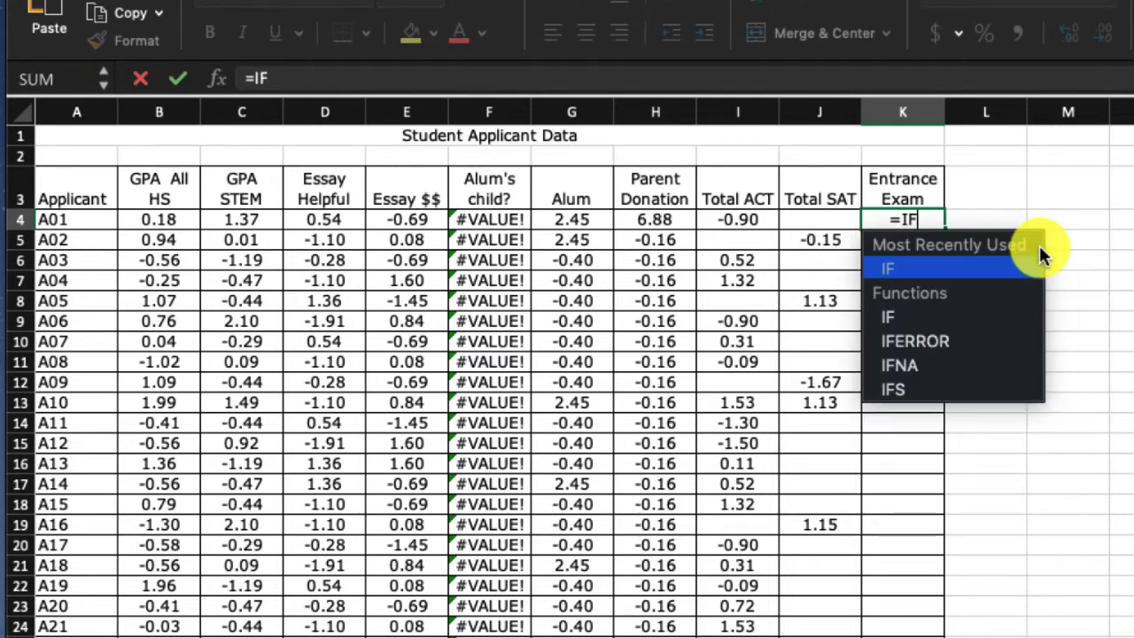
type("(")
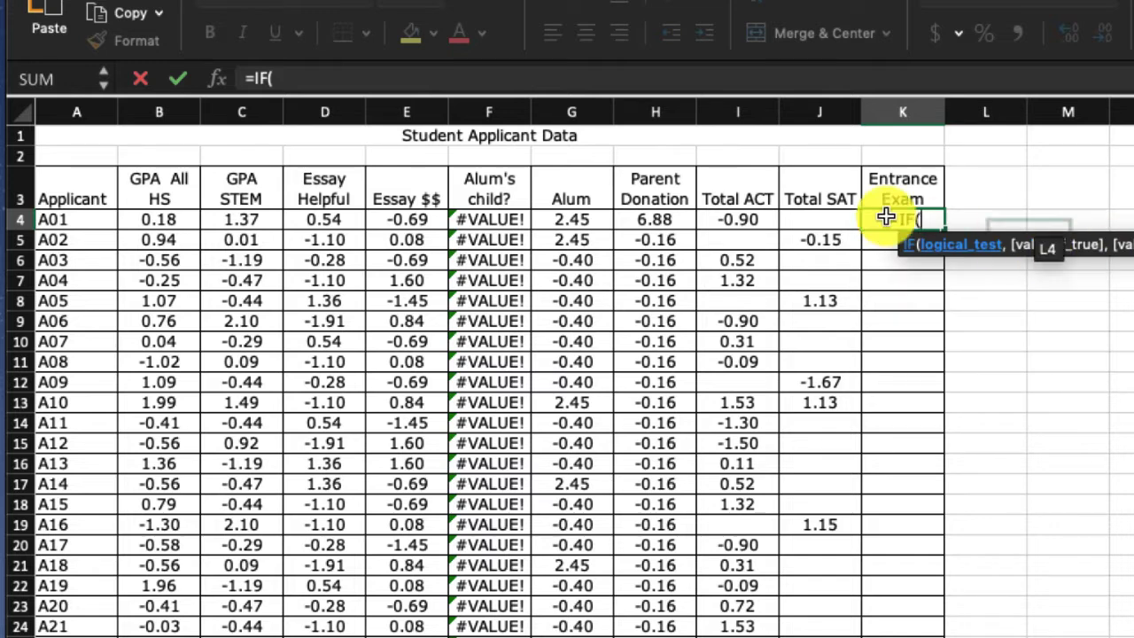
left_click(742, 217)
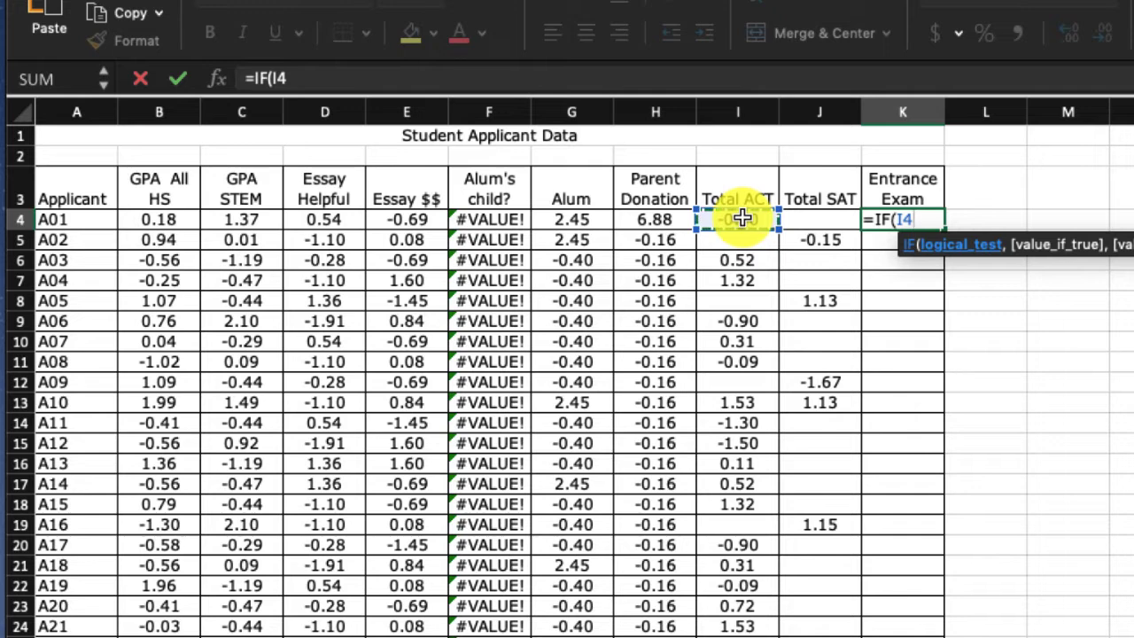
type("=")
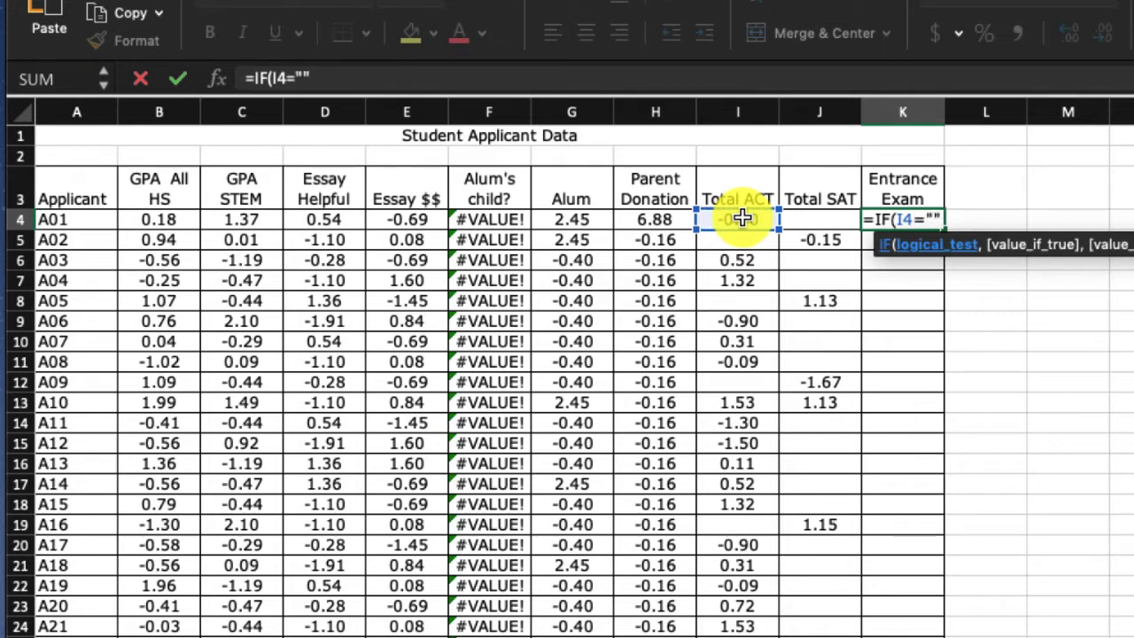
type("\"\",")
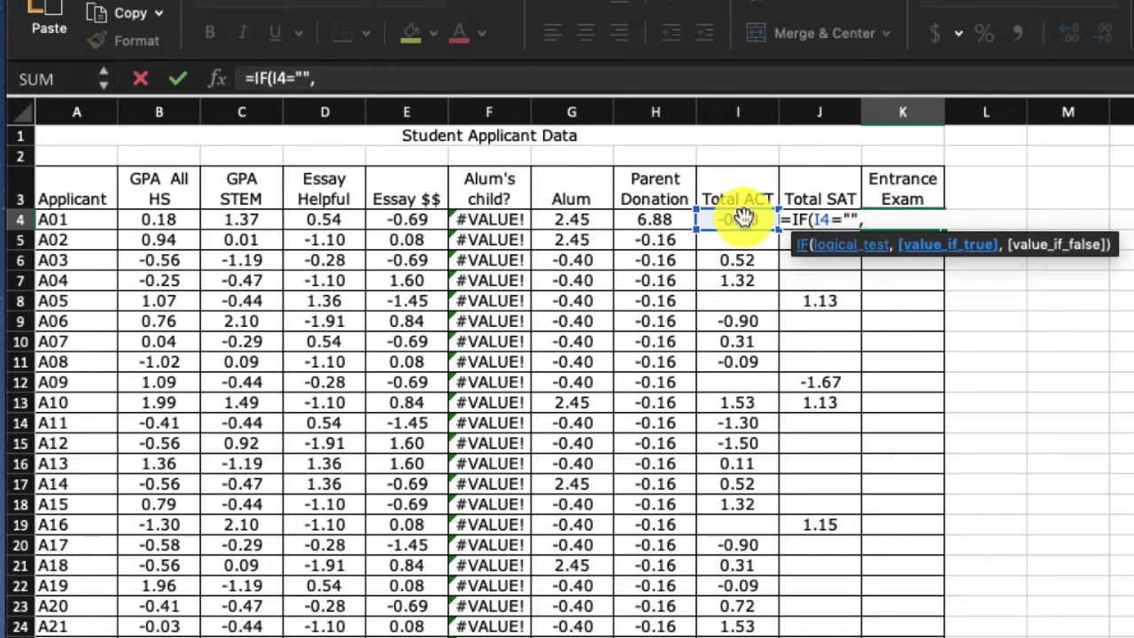
- Complete K4's IF formula so it returns J4 when the ACT score is blank and I4 when it is not
left_click(810, 202)
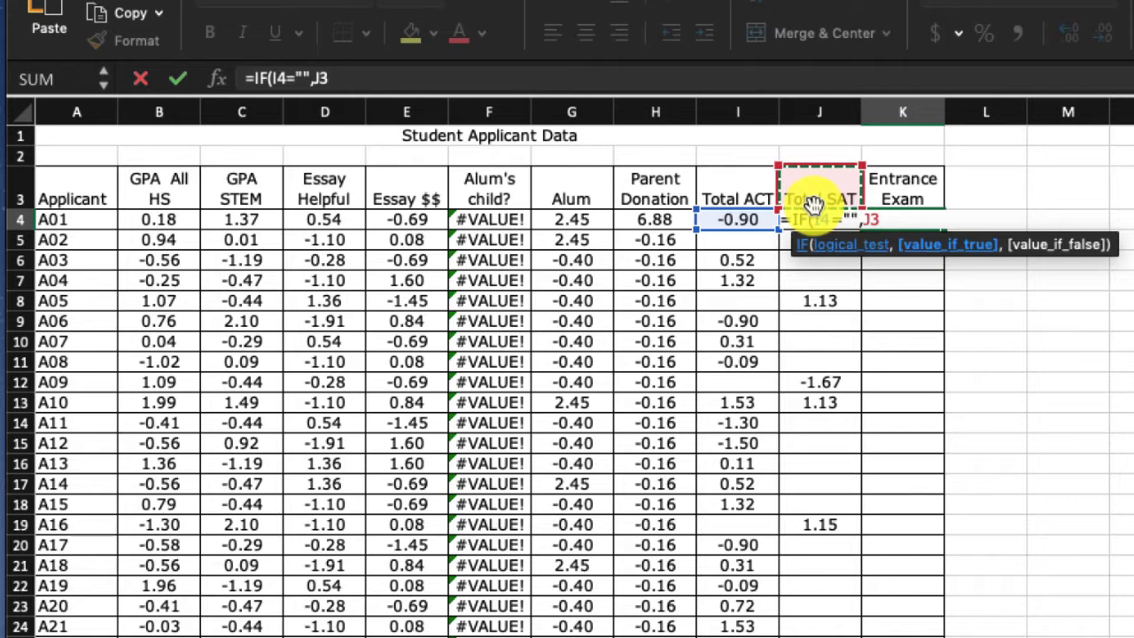
key("Down")
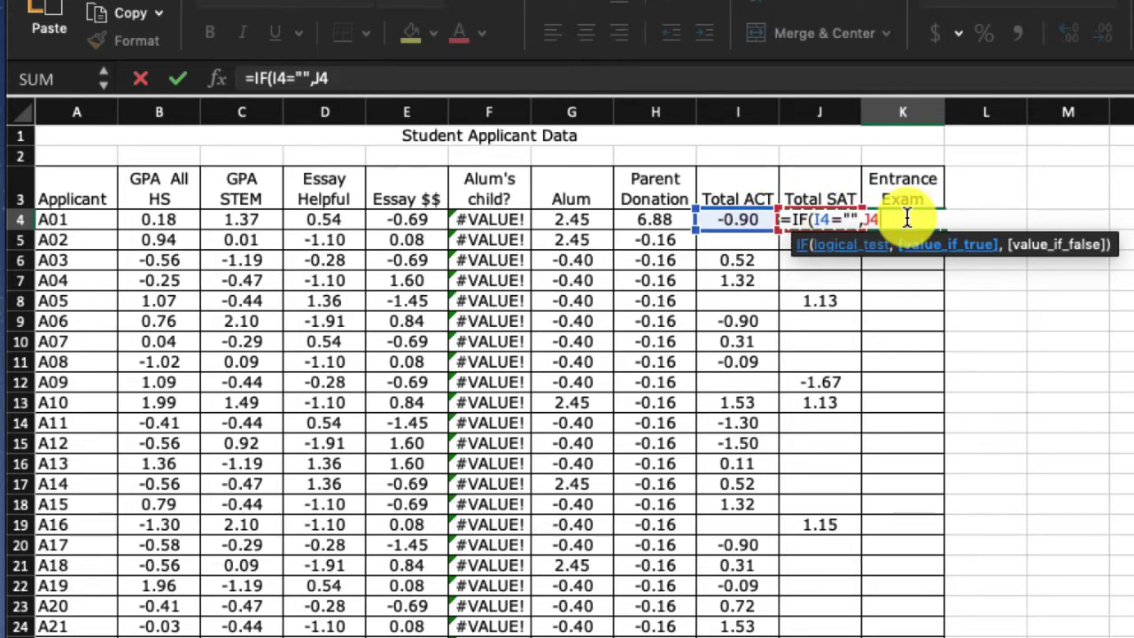
type(",")
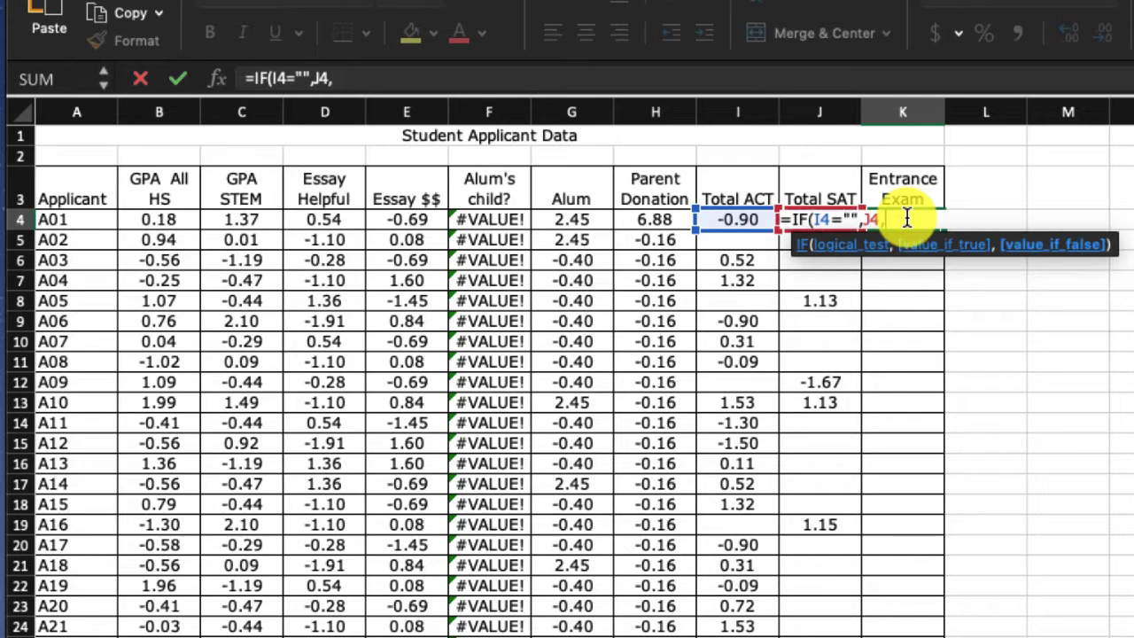
left_click(731, 219)
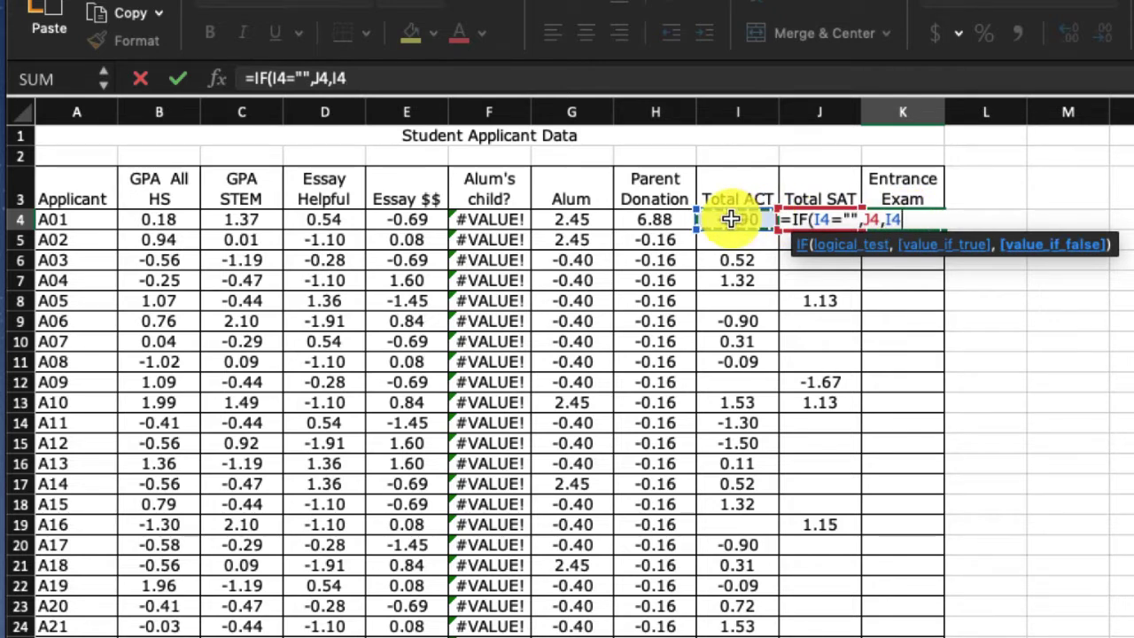
key("Return")
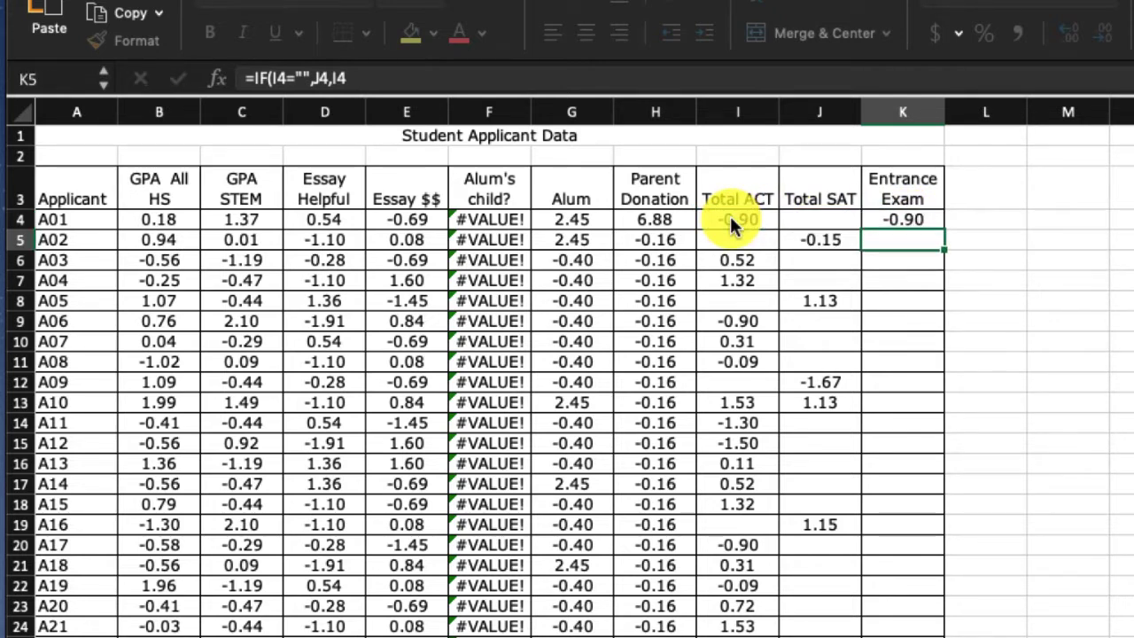
- Fill the IF formula from K4 down the Entrance Exam column through the last applicant and deselect the range
left_click(930, 219)
left_click_drag(944, 225, 921, 636)
left_click(1133, 637)
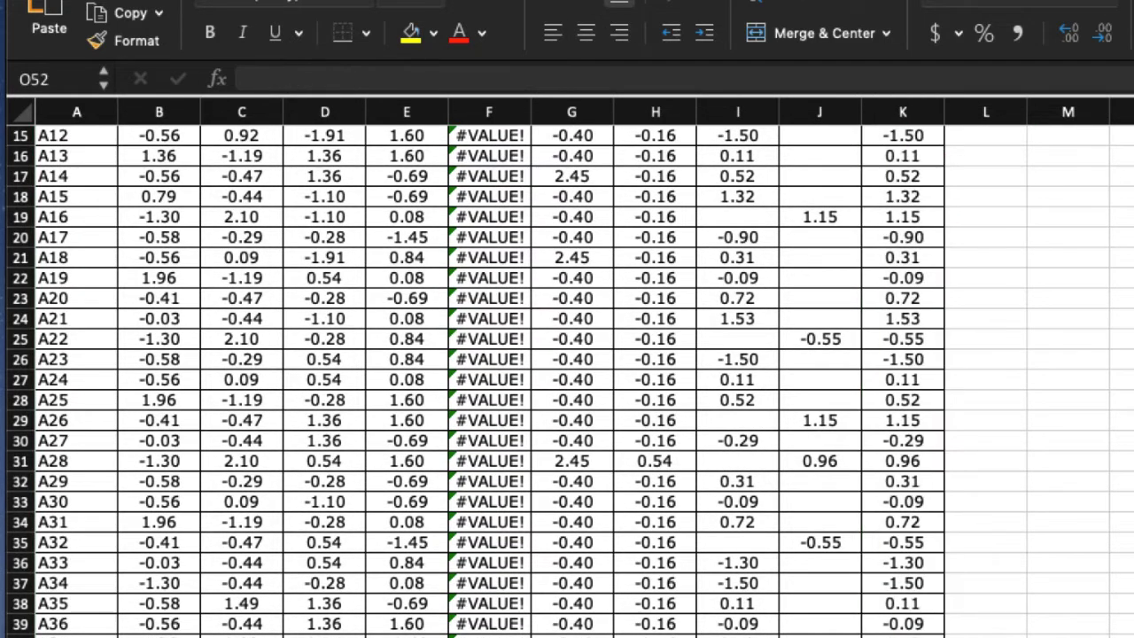
- Review the Entrance Exam column against the ACT and SAT z-scores down to the MEAN and STD DEV rows
scroll(567, 380, "up", 5)
scroll(566, 381, "up", 2)
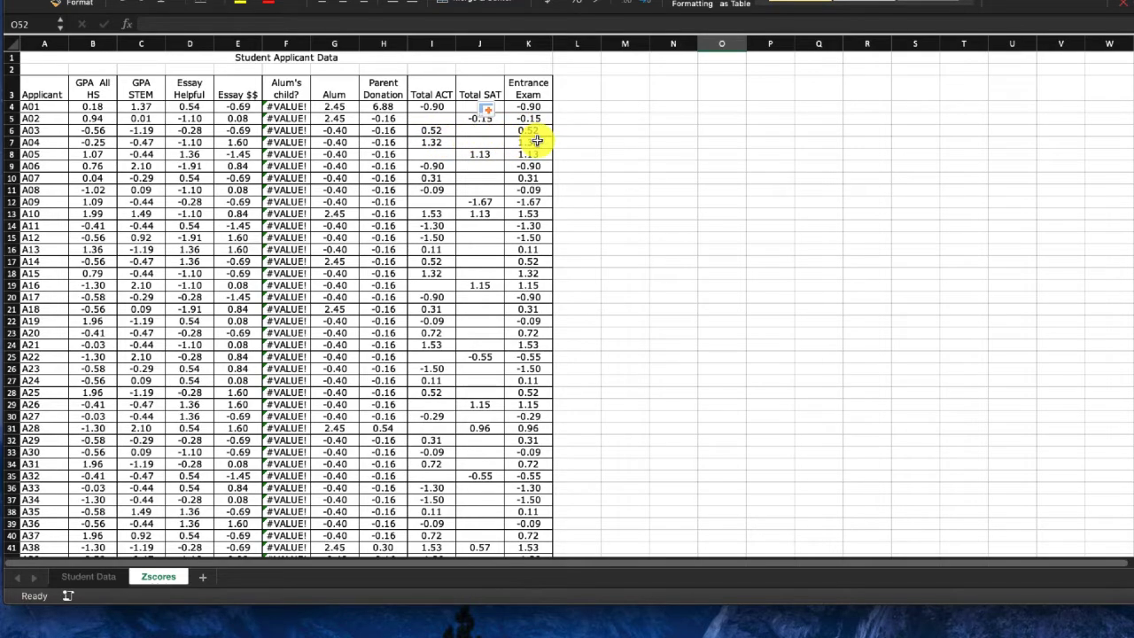
scroll(457, 359, "down", 6)
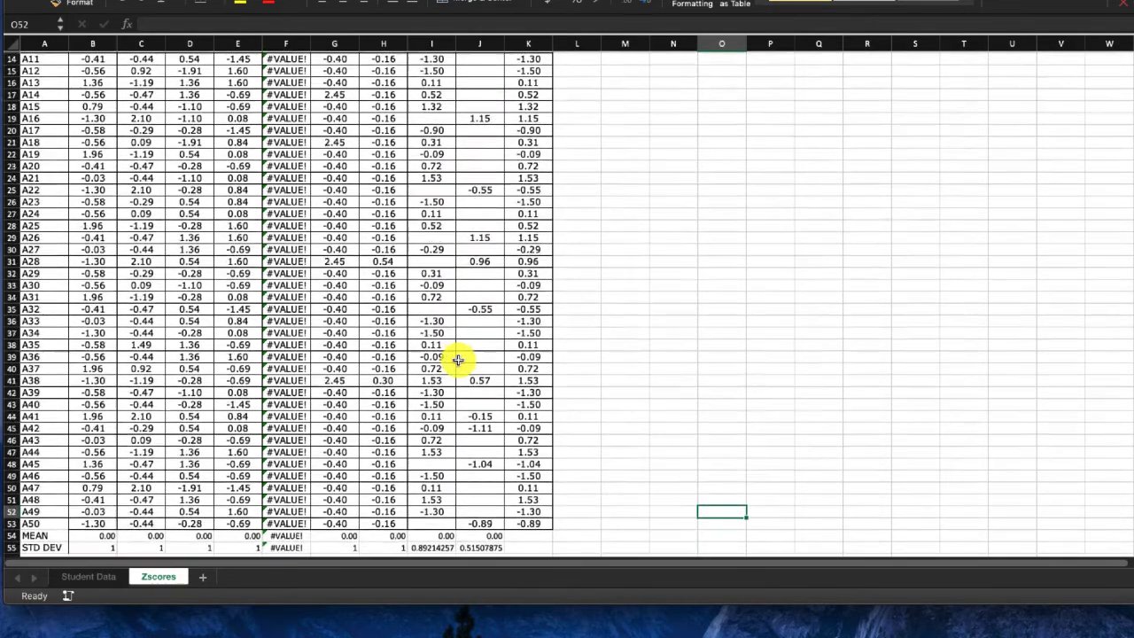
scroll(430, 376, "right", 1)
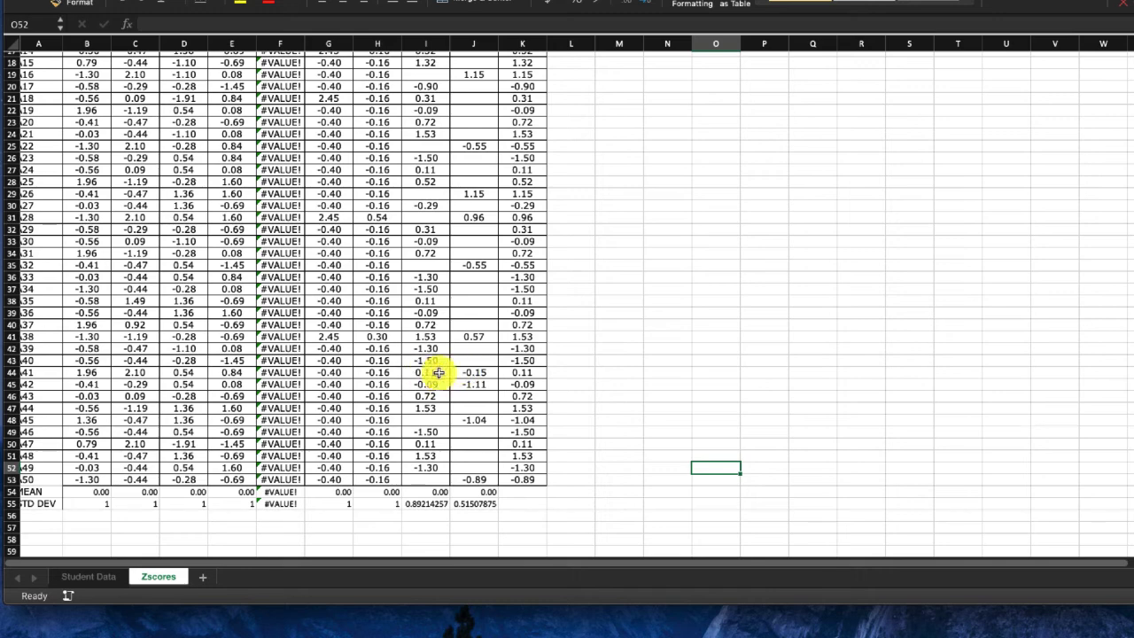
scroll(519, 371, "down", 1)
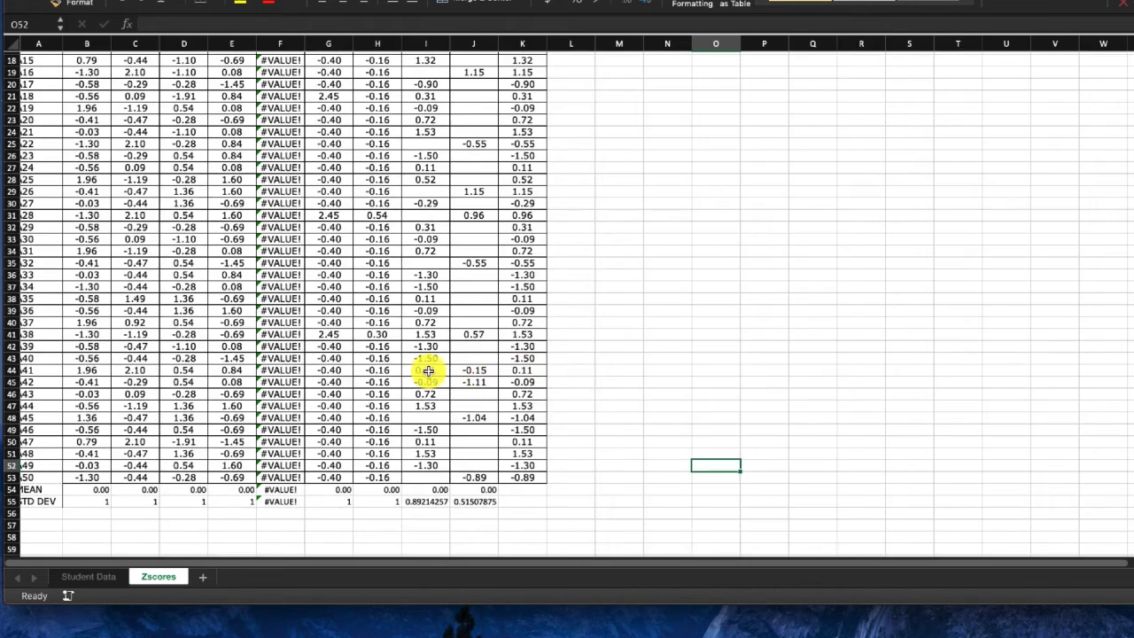
scroll(427, 370, "left", 1)
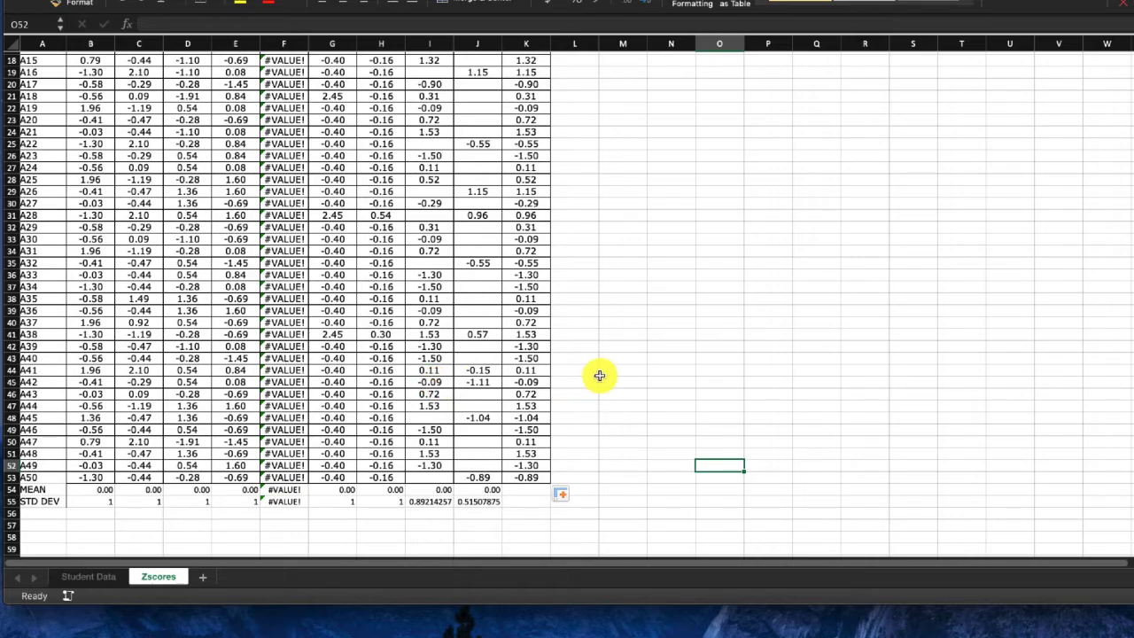
scroll(599, 375, "up", 10)
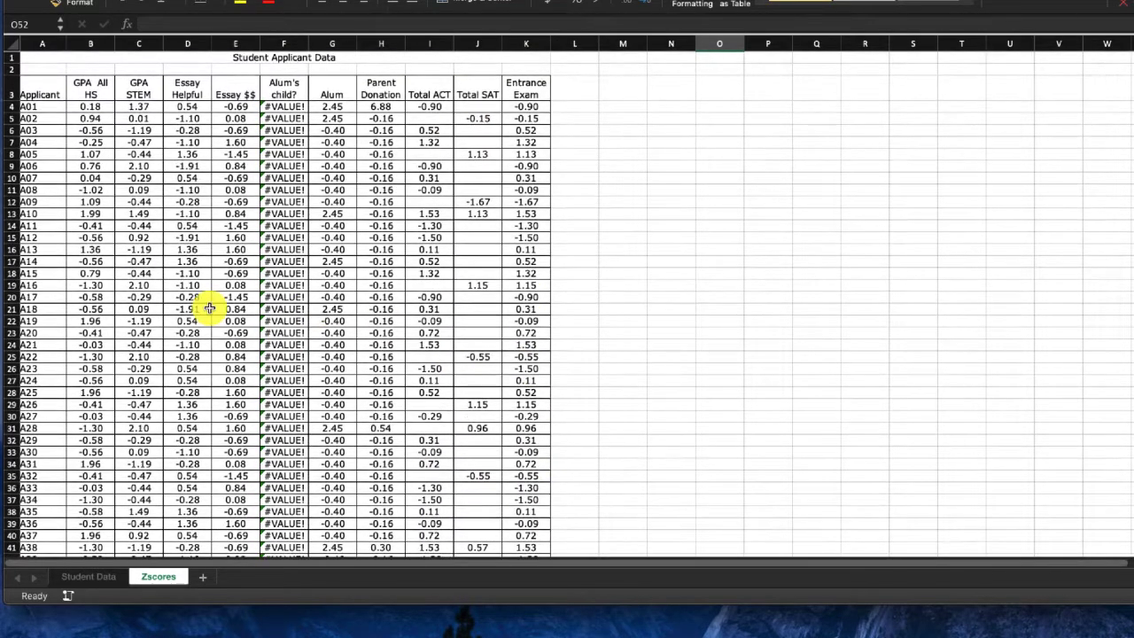
- Create a copy of the Zscores sheet at the end of the AdmissionsDemoRaw.xlsx workbook
right_click(158, 578)
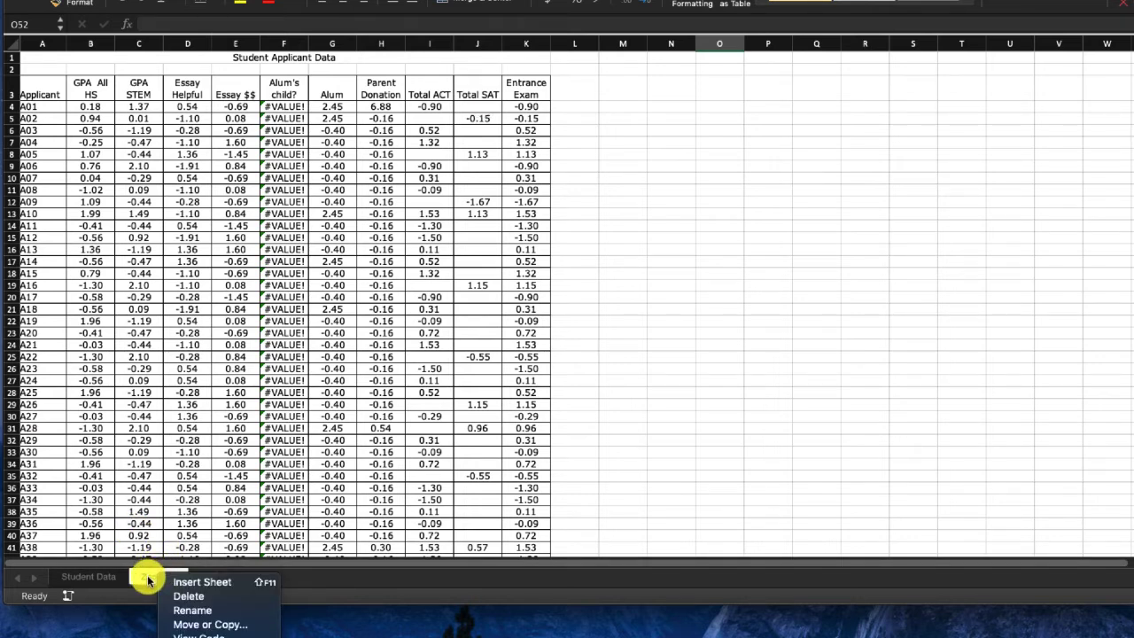
left_click(203, 625)
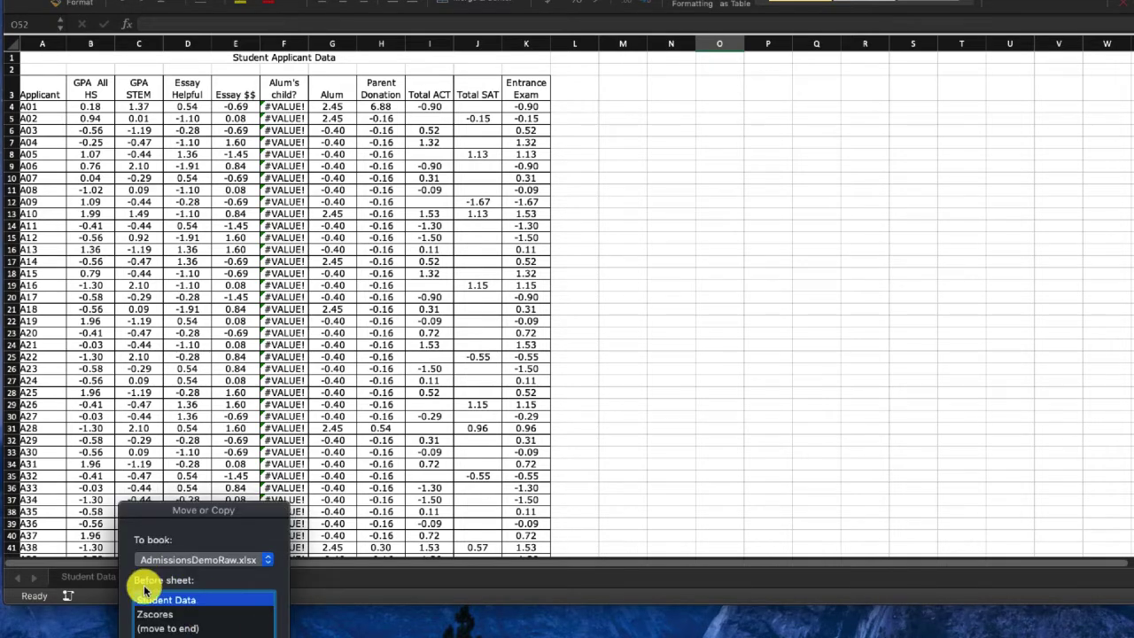
left_click(142, 628)
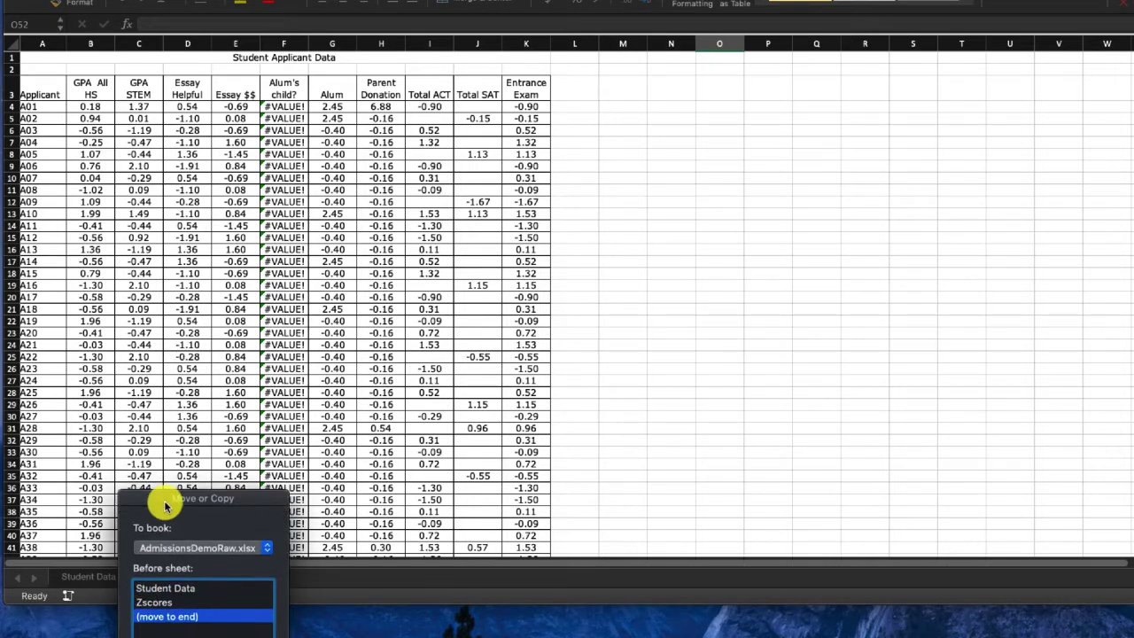
left_click(134, 594)
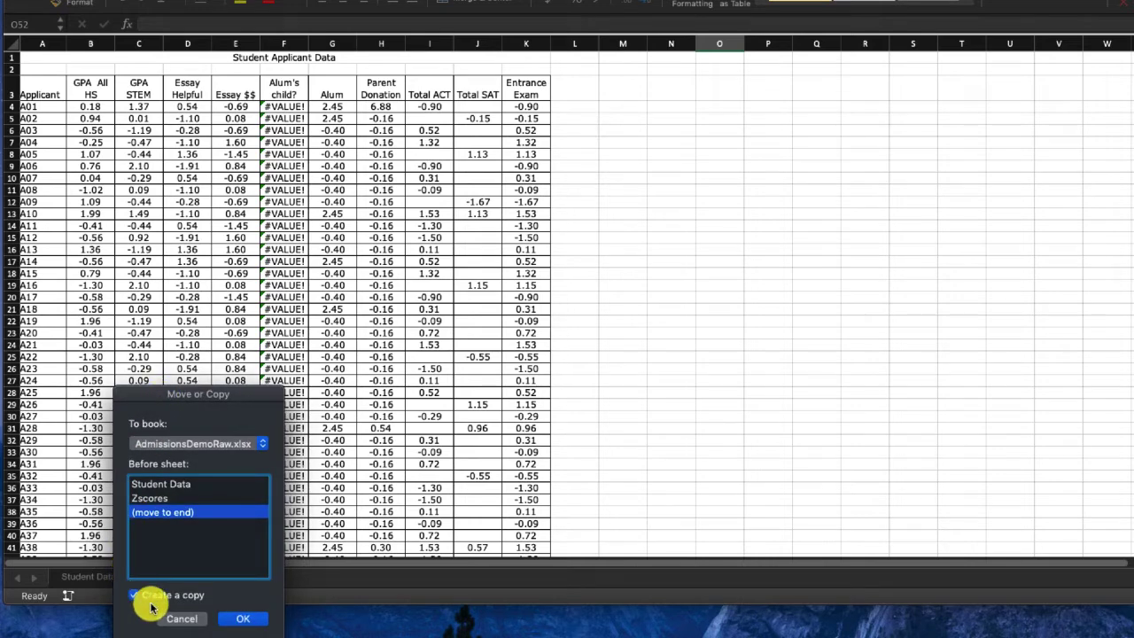
left_click(235, 620)
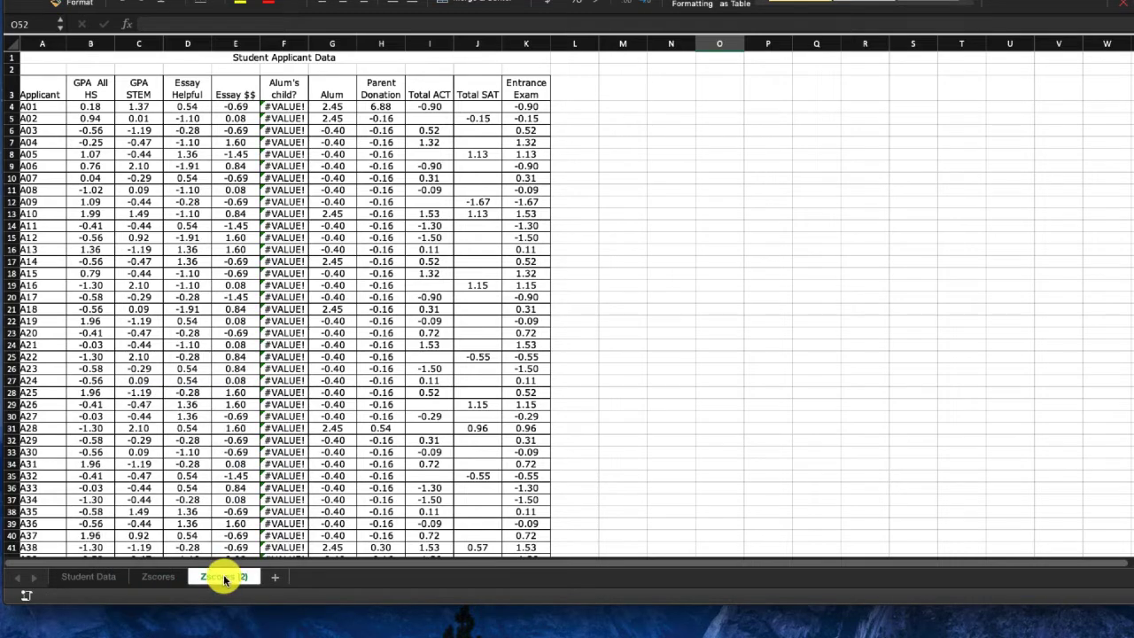
- Rename the copied Zscores sheet as Admin Score
double_click(224, 578)
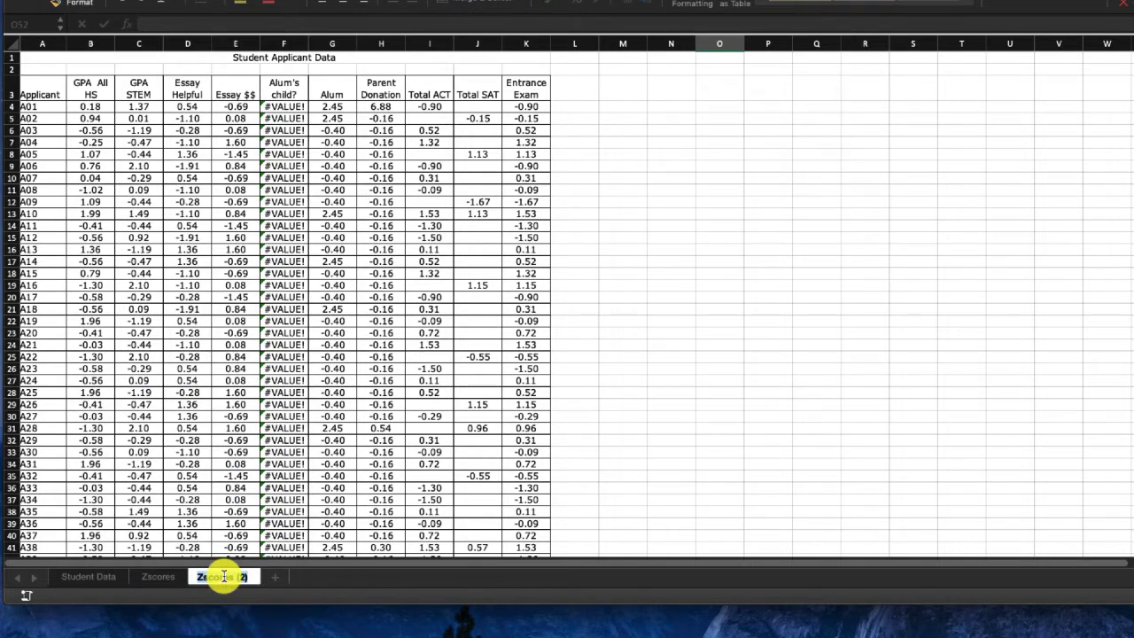
type("Admin Score")
key("Return")
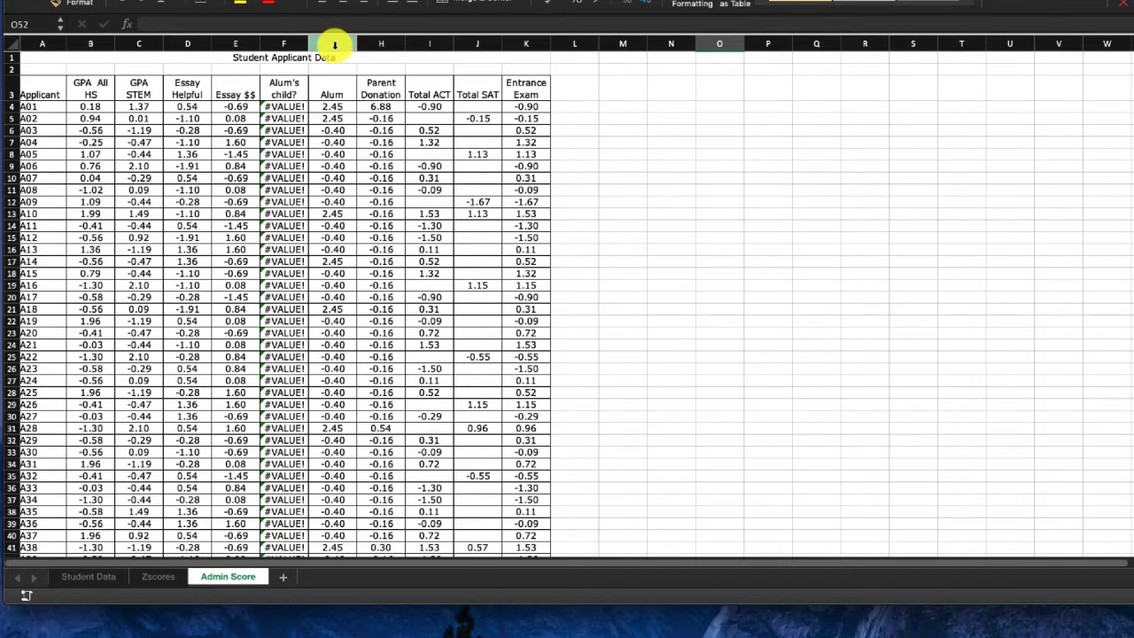
- Enter the header Admissions Score in L3 and widen column L so the word Admissions fits on one line
left_click(296, 42)
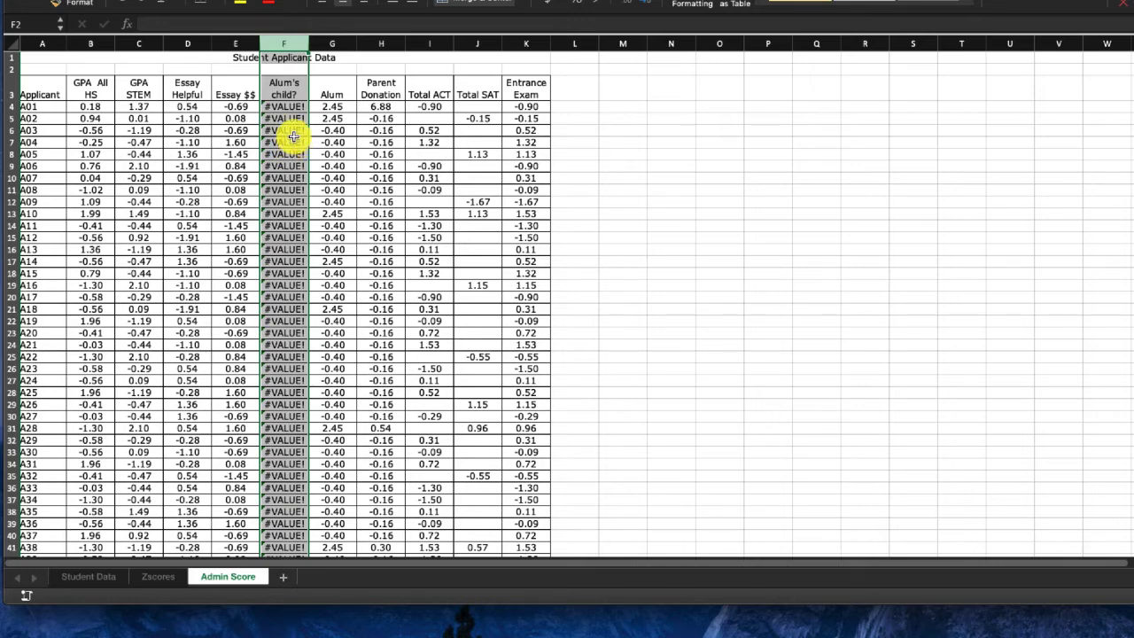
left_click(555, 81)
scroll(646, 201, "down", 1)
scroll(641, 198, "up", 1)
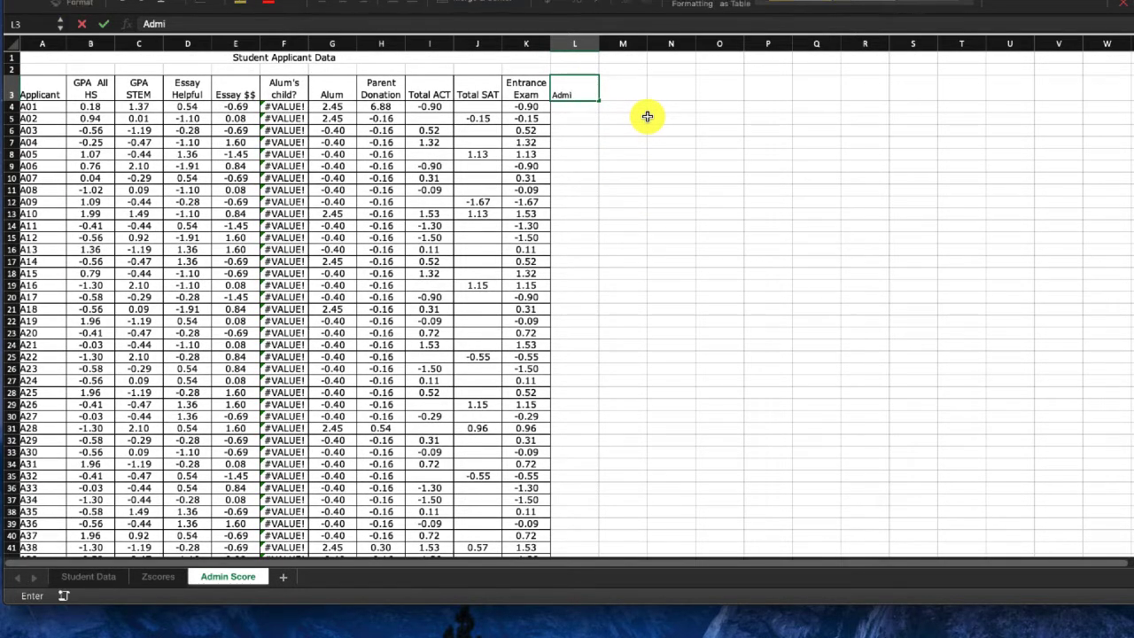
type("Admissions Score")
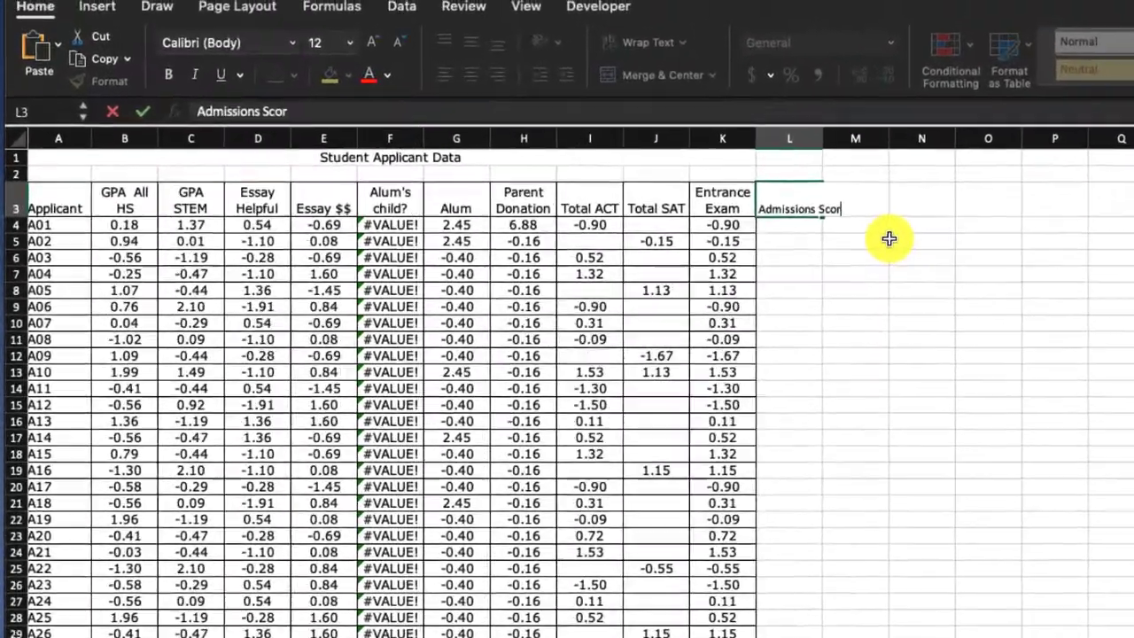
key("Return")
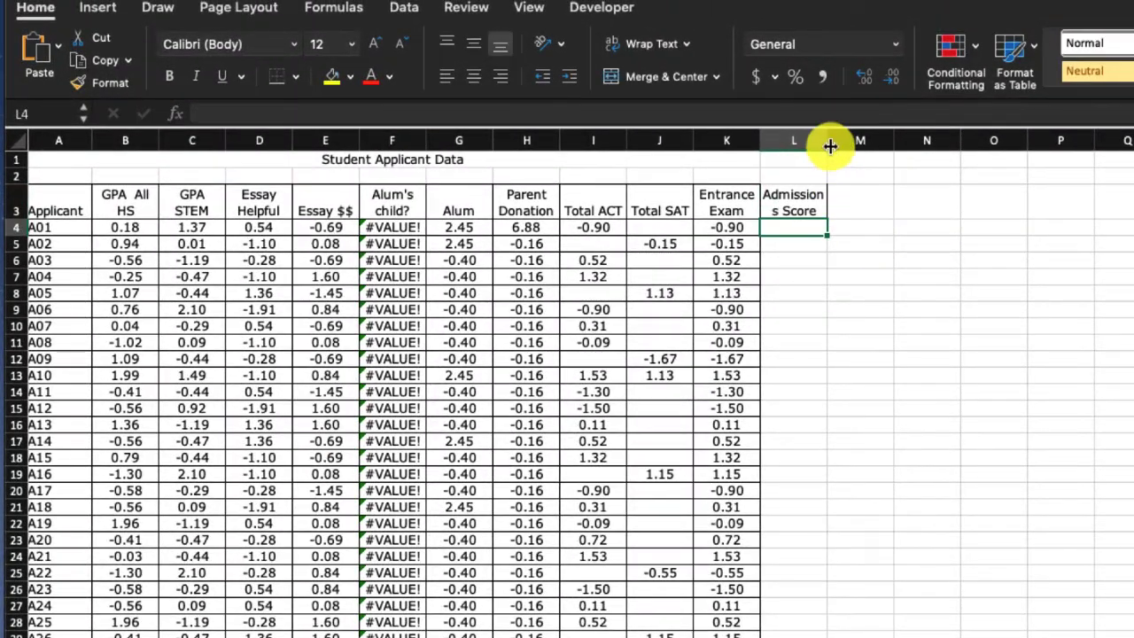
left_click_drag(826, 140, 866, 148)
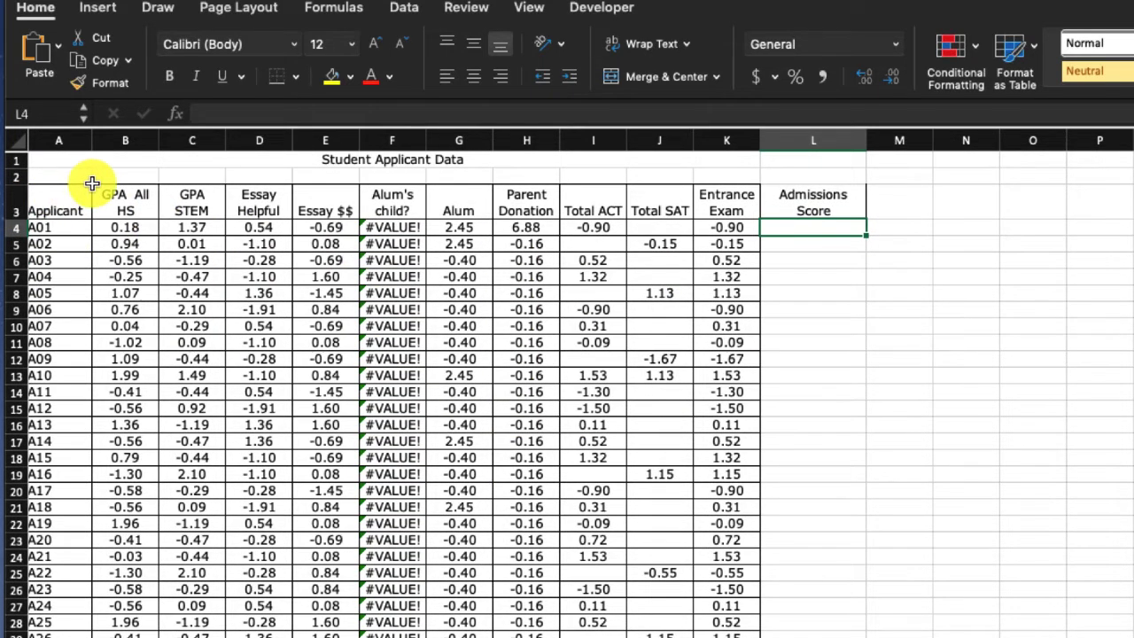
- Label cell A2 above the Applicant header as WEIGHTS
scroll(101, 183, "right", 1)
left_click(40, 177)
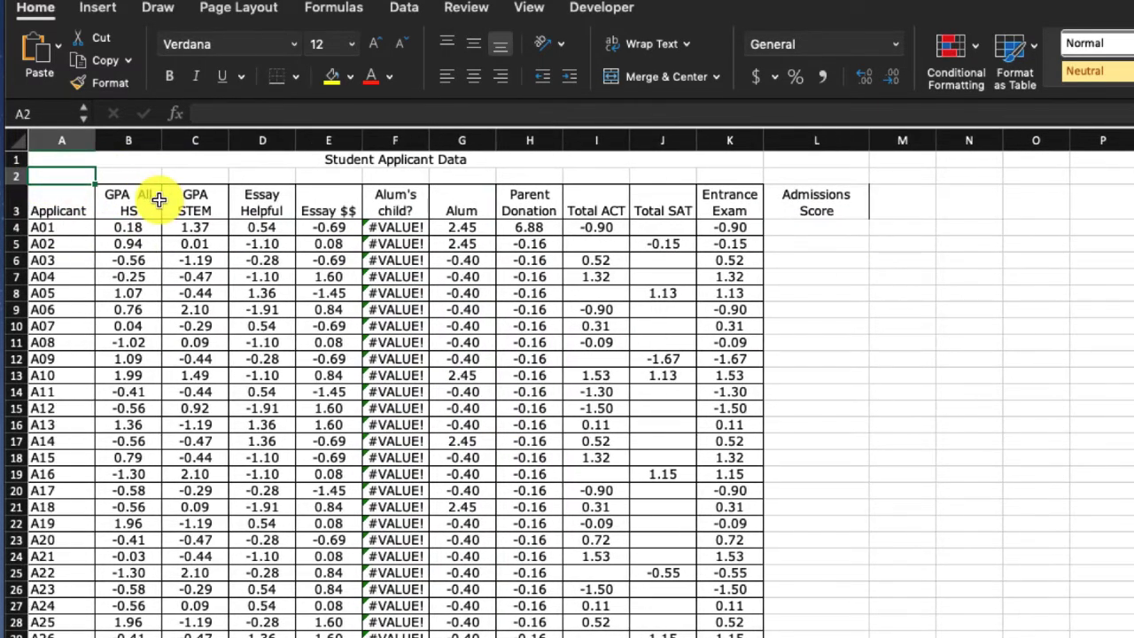
type("WEIGHTS")
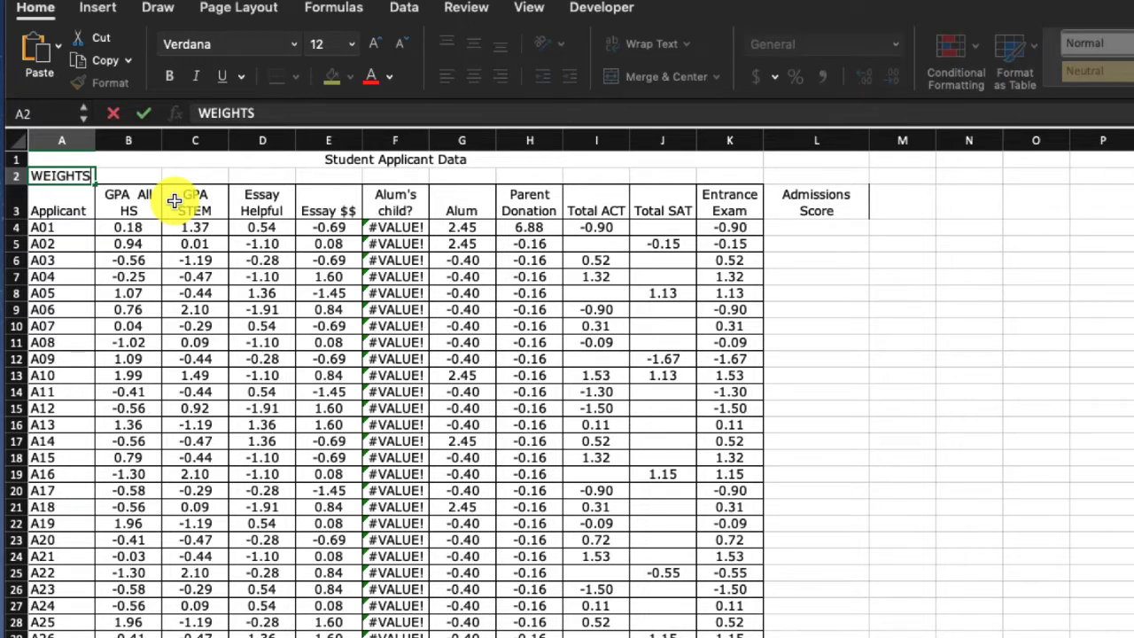
- Enter a weight of 0 in every cell of the WEIGHTS row from B2 through K2
left_click(139, 174)
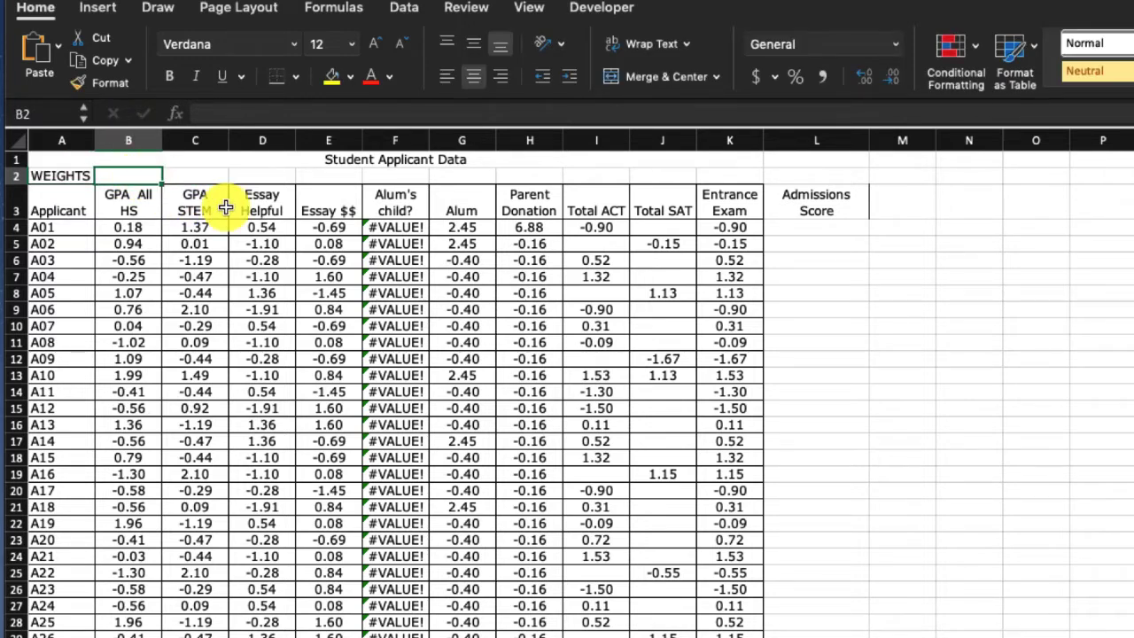
scroll(229, 218, "right", 1)
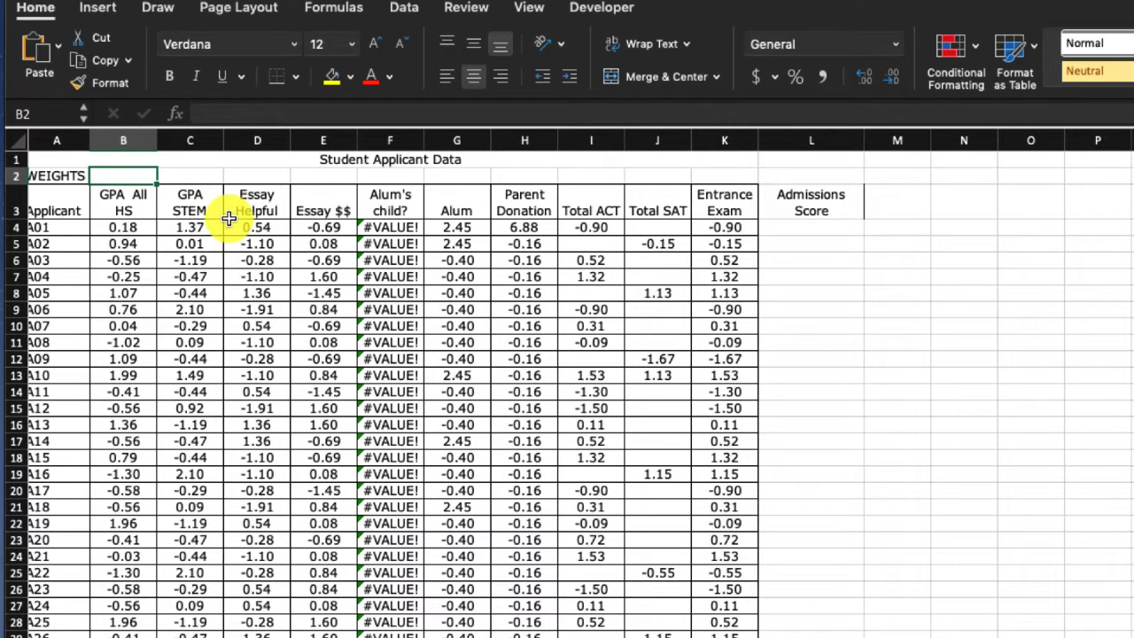
type("0")
key("Tab")
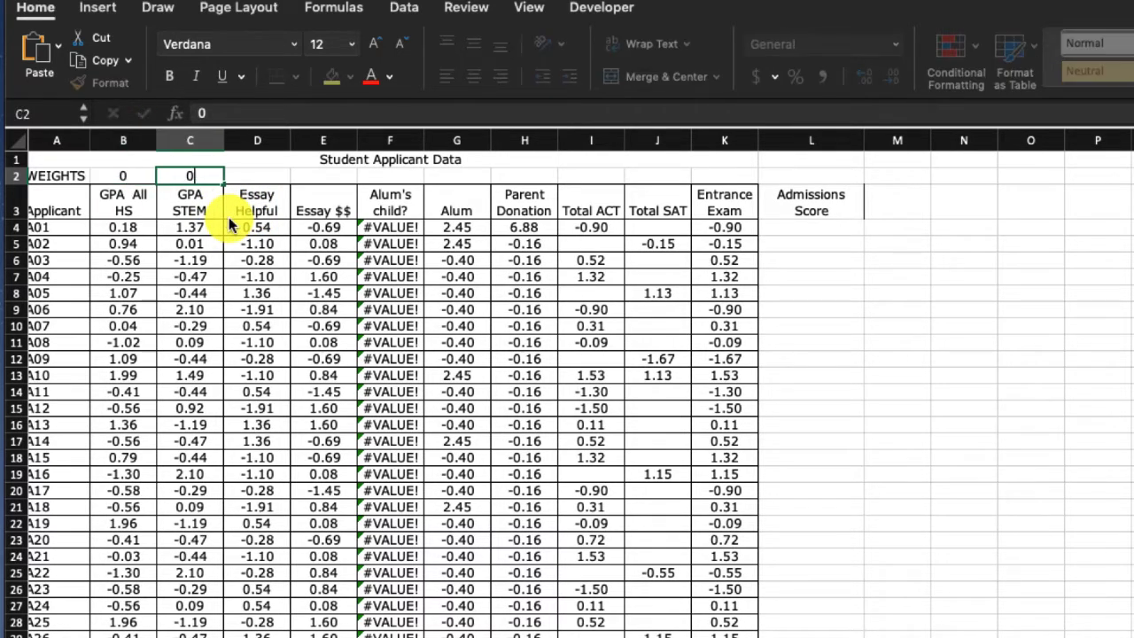
type("0")
key("Tab")
type("0")
key("Tab")
type("0")
key("Tab")
type("0")
key("Tab")
type("0")
key("Tab")
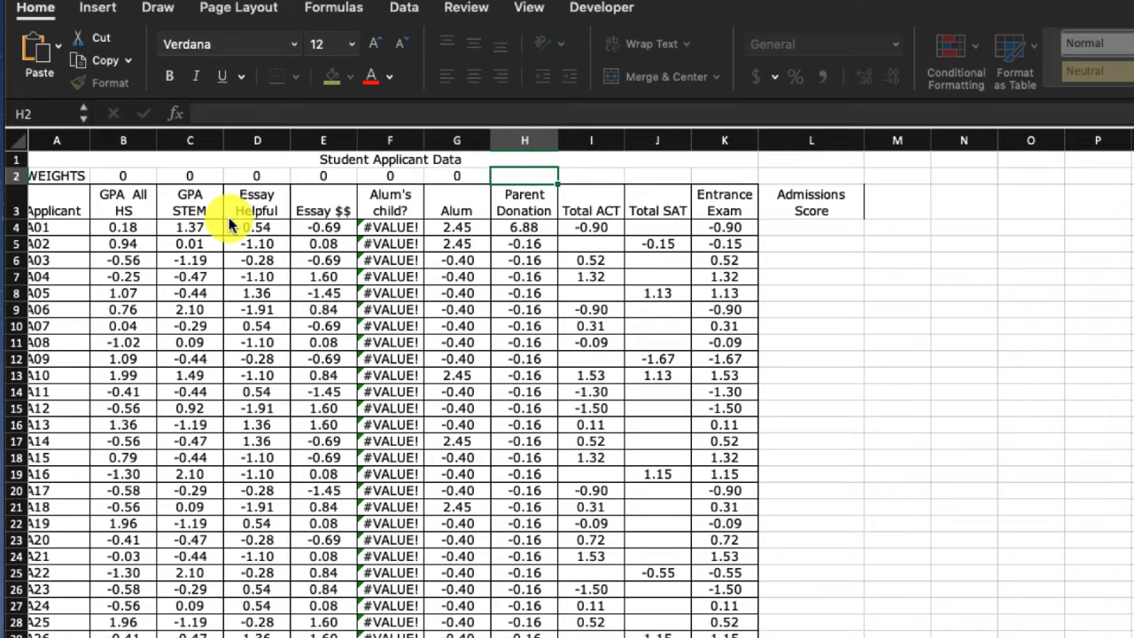
type("0\t0")
key("Tab")
type("0")
key("Tab")
type("0")
key("Return")
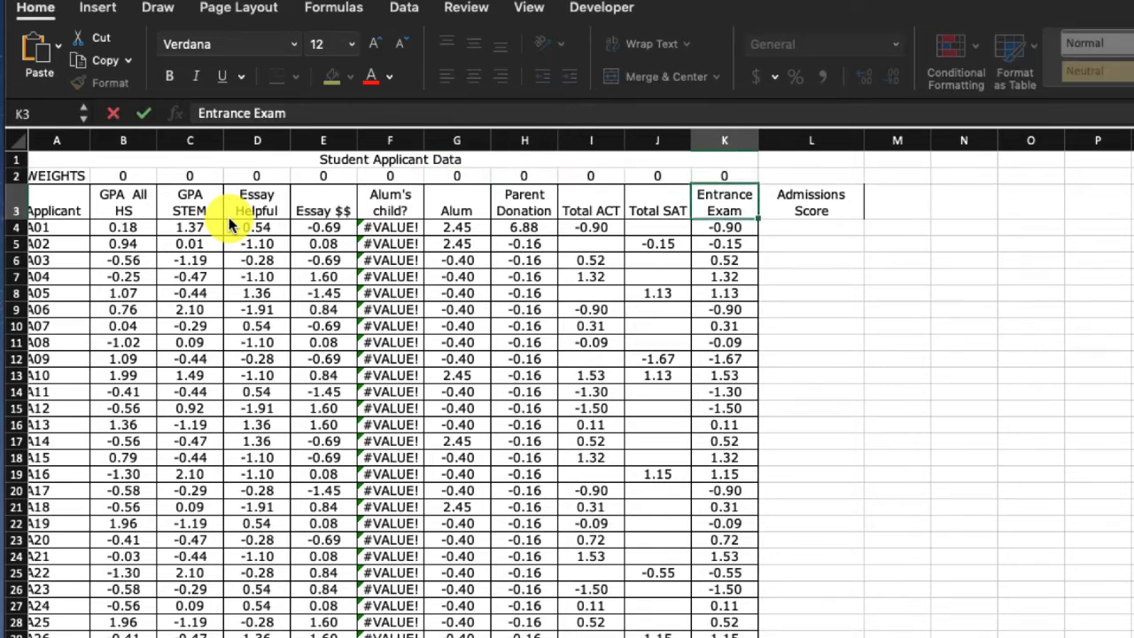
- Start the Admissions Score formula in L4 with the weighted GPA All HS and GPA STEM terms, =B2*B4+C2*C4
key("Return")
key("Right")
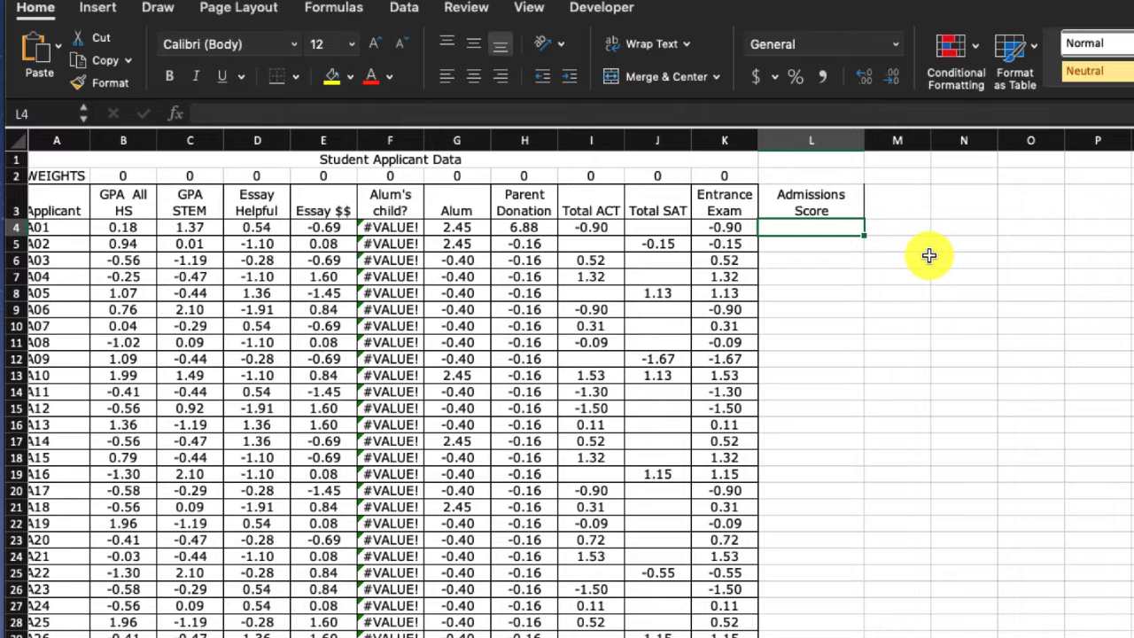
type("=")
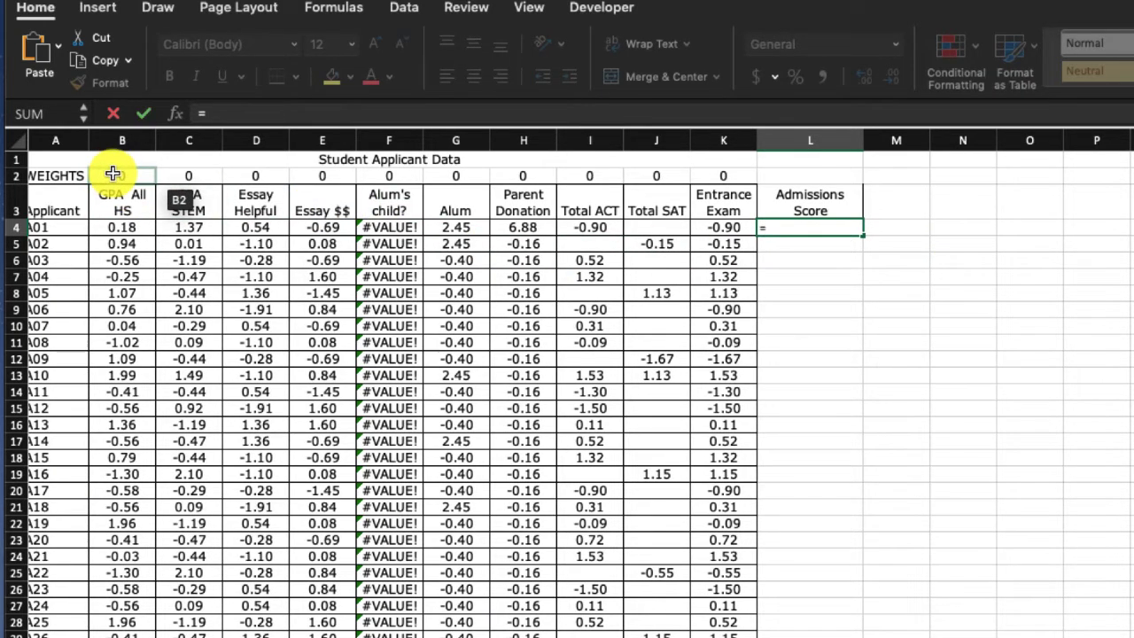
left_click(115, 174)
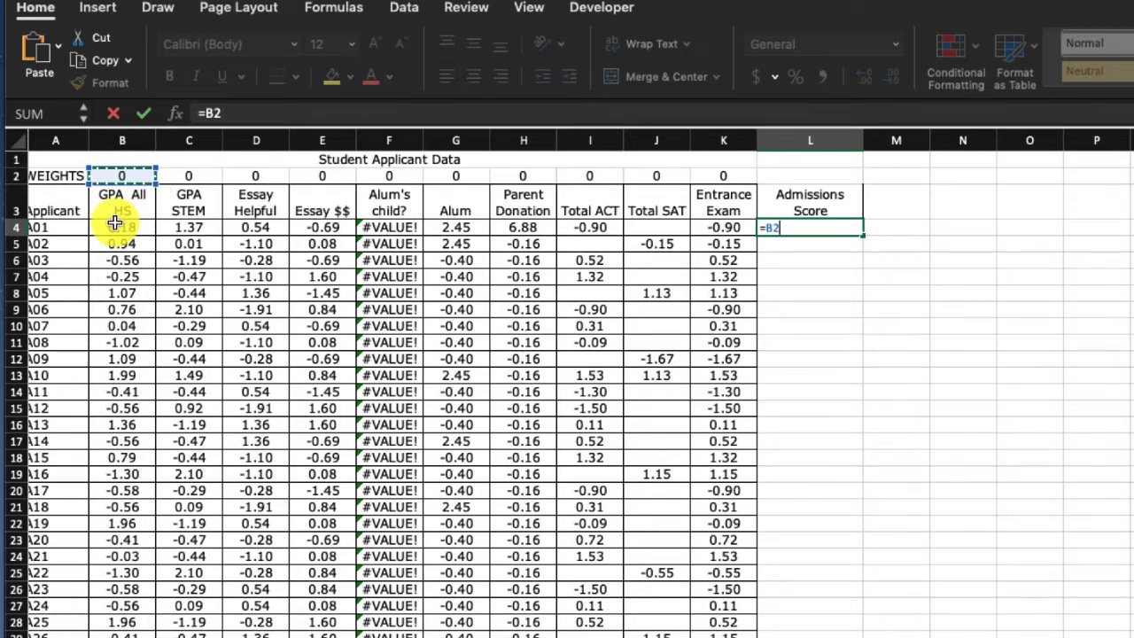
type("*")
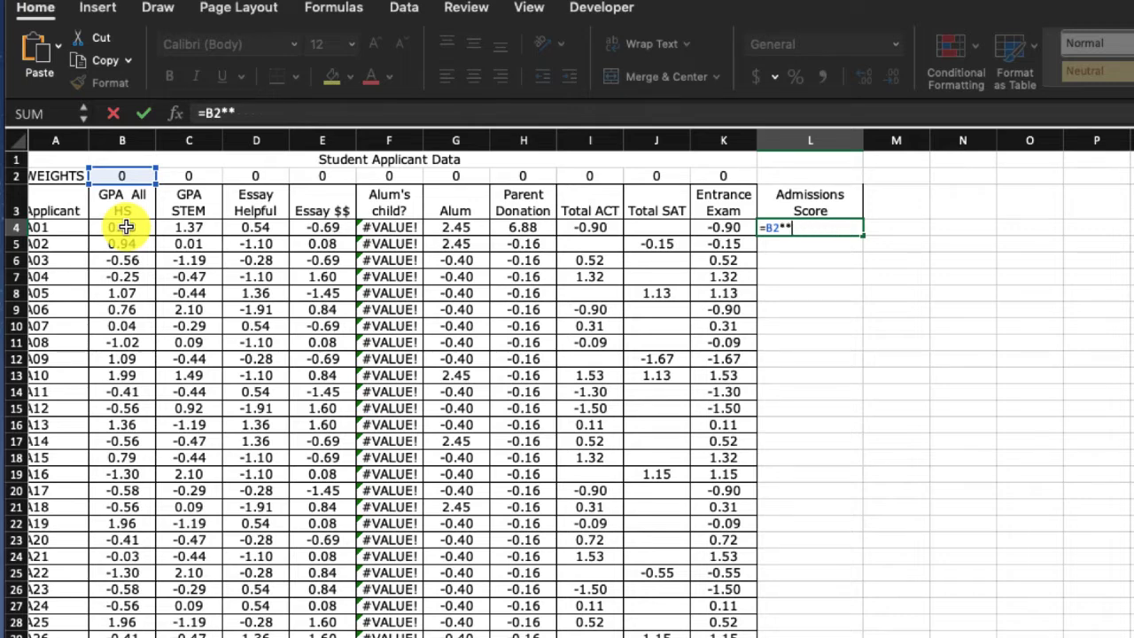
key("BackSpace")
left_click(126, 228)
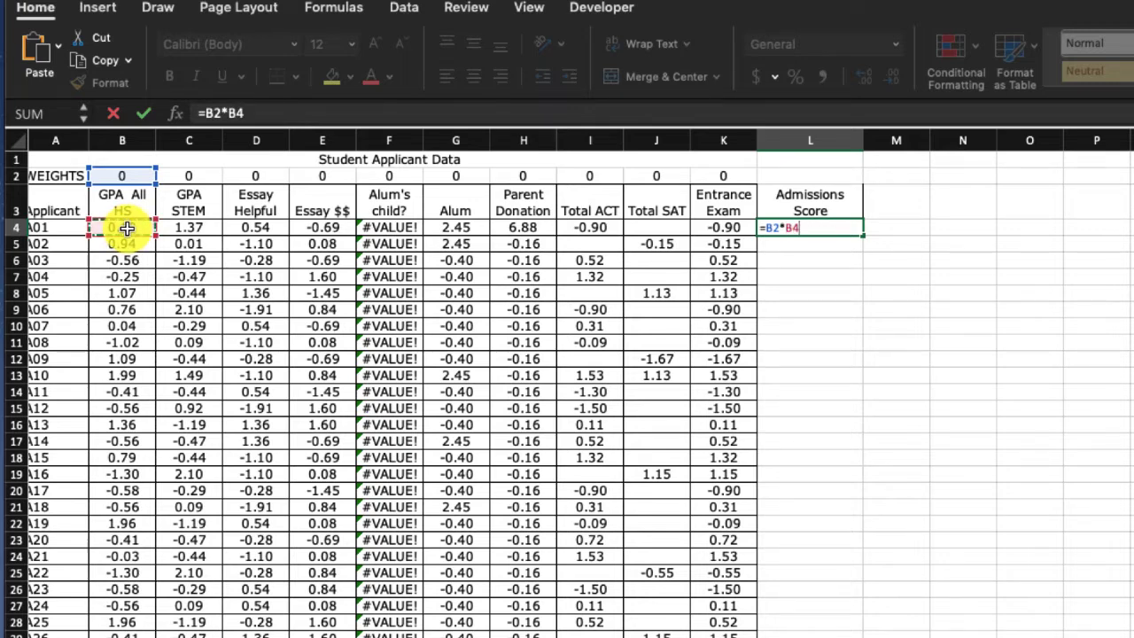
type("+")
left_click(197, 171)
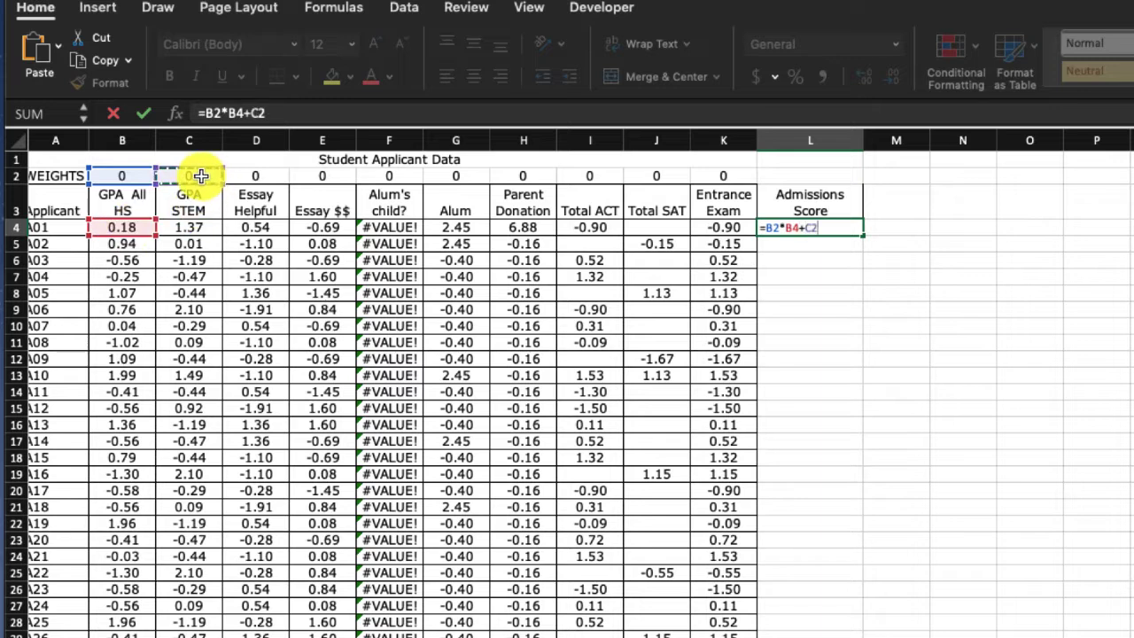
type("*")
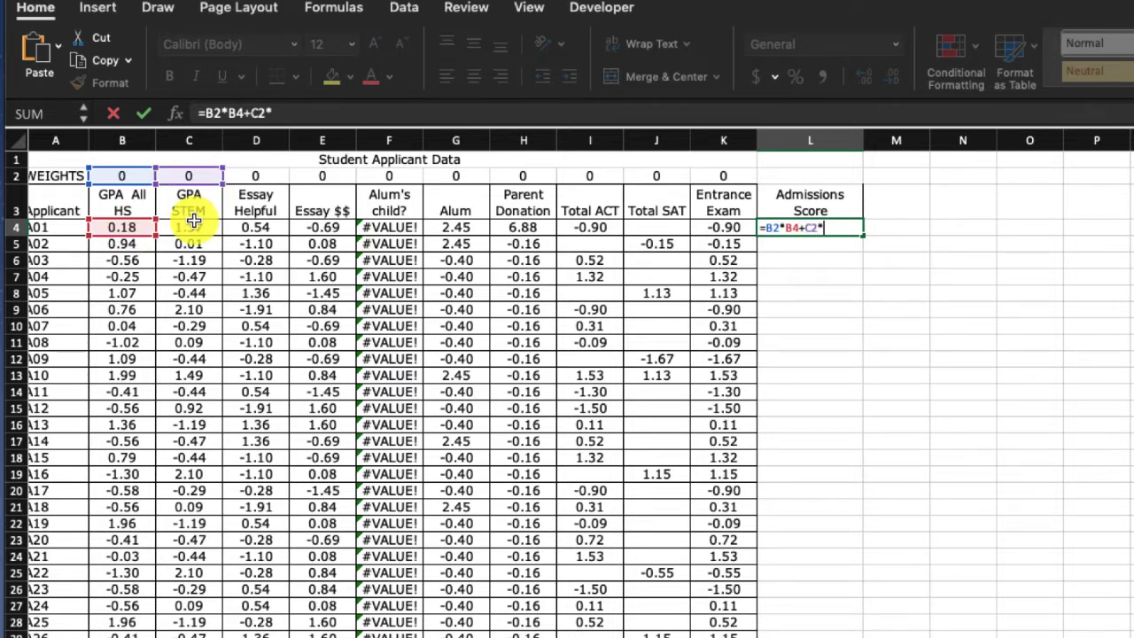
left_click(193, 224)
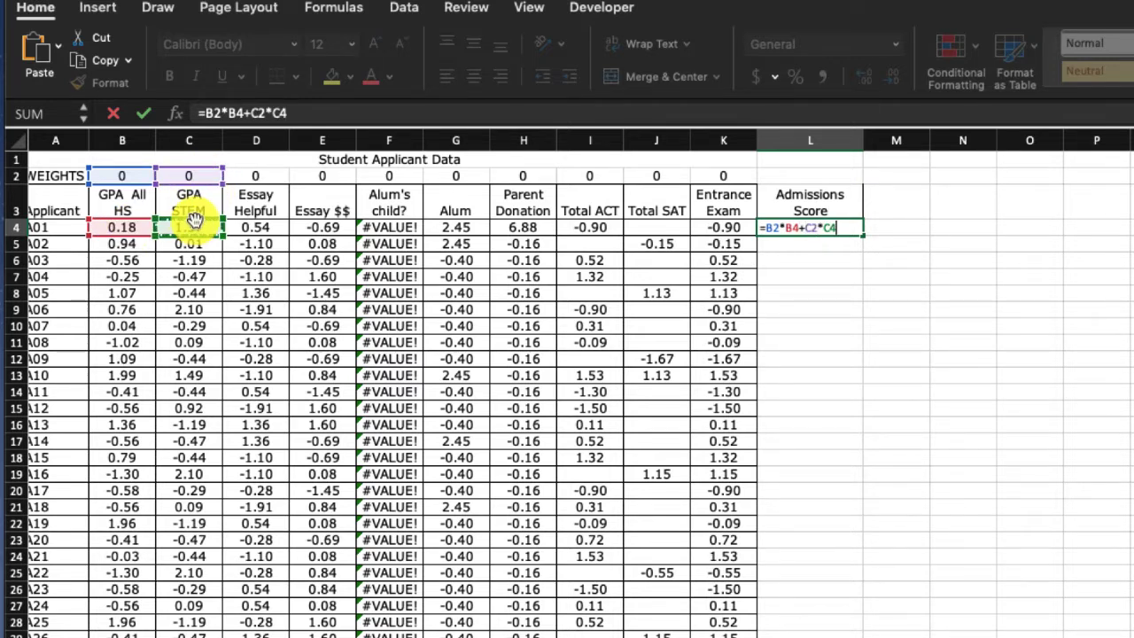
- Extend the L4 formula with the weighted Essay Helpful and Essay $$ terms, +D2*D4+E2*E4
type("+")
left_click(250, 176)
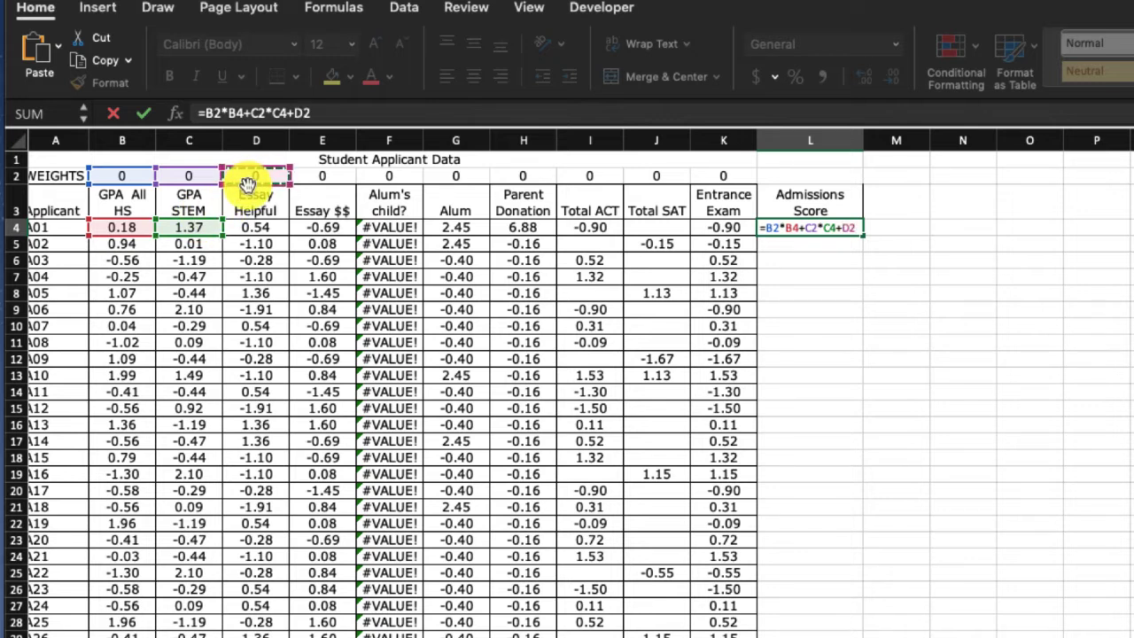
type("*")
left_click(244, 228)
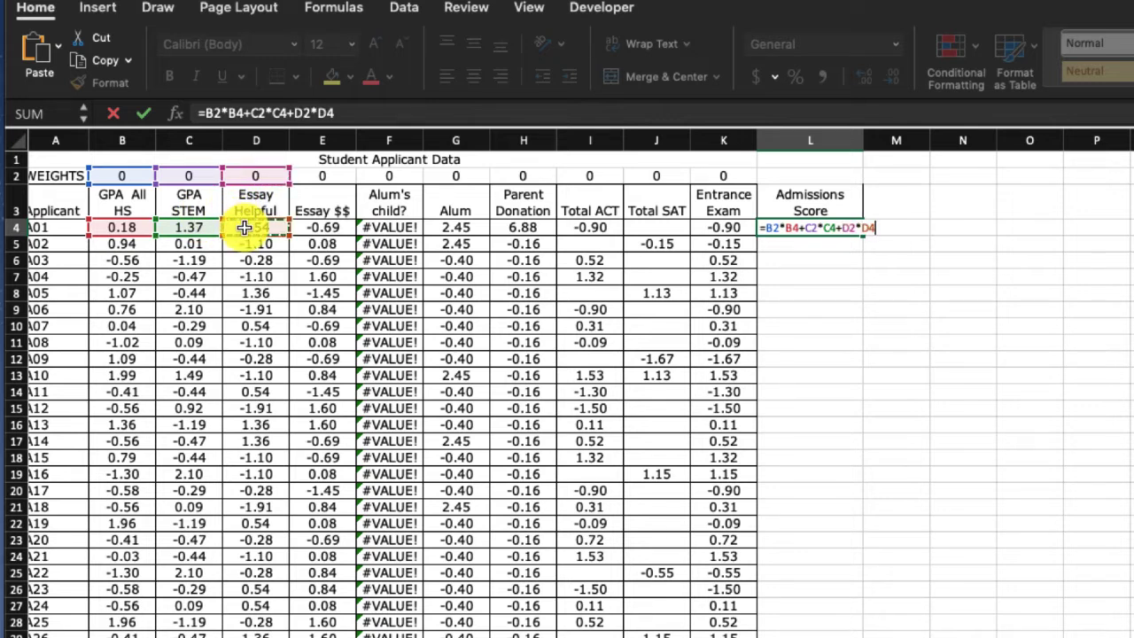
type("+")
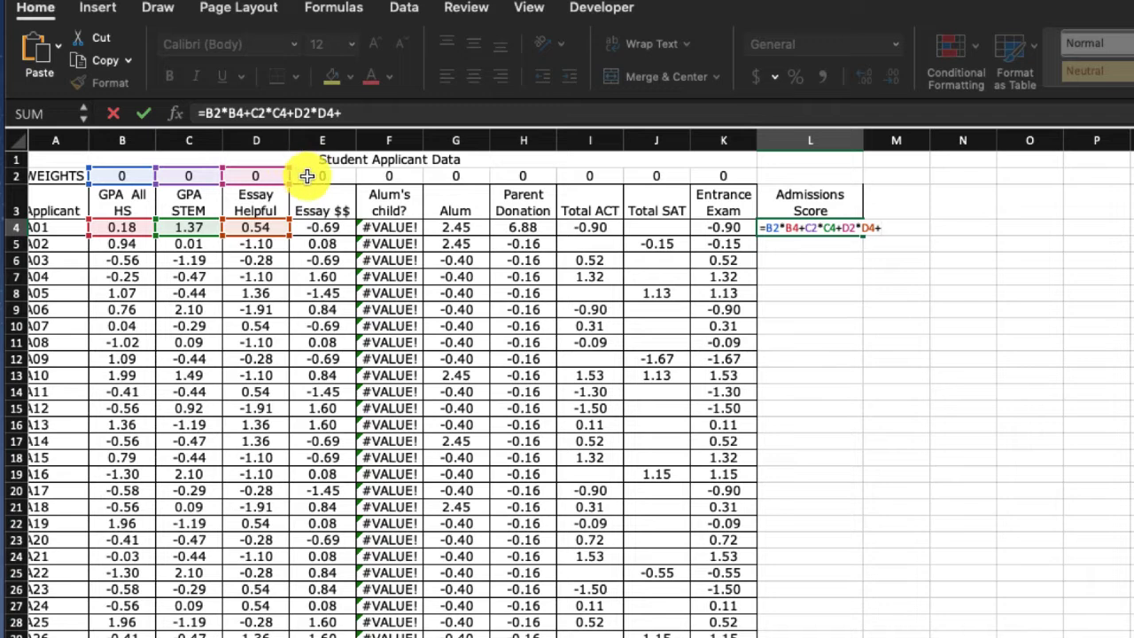
left_click(314, 174)
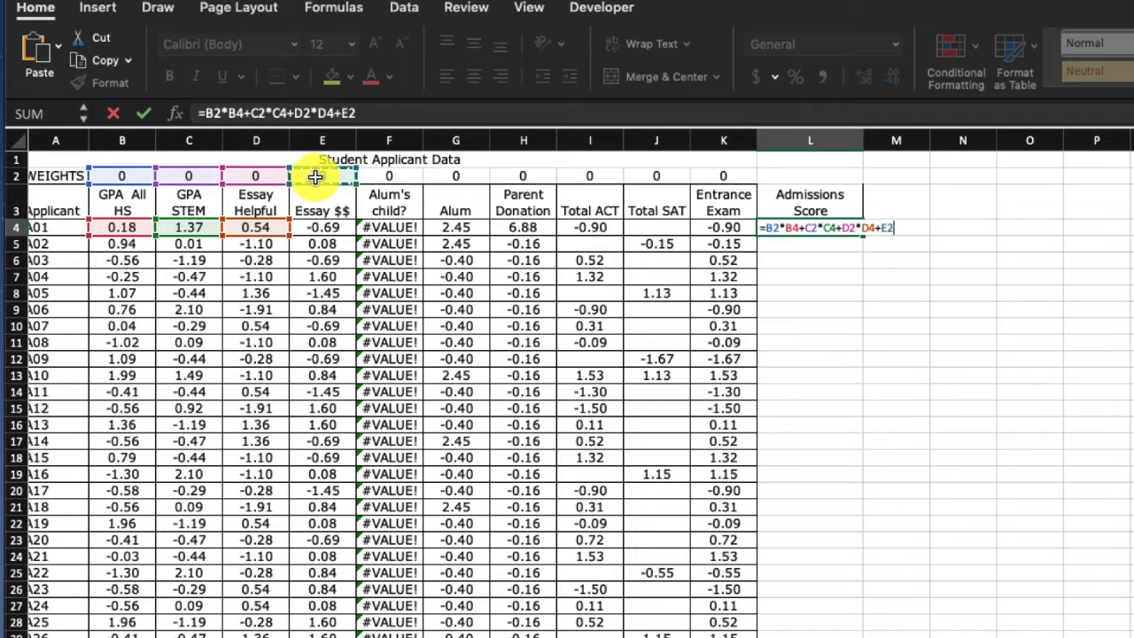
type("*")
left_click(322, 229)
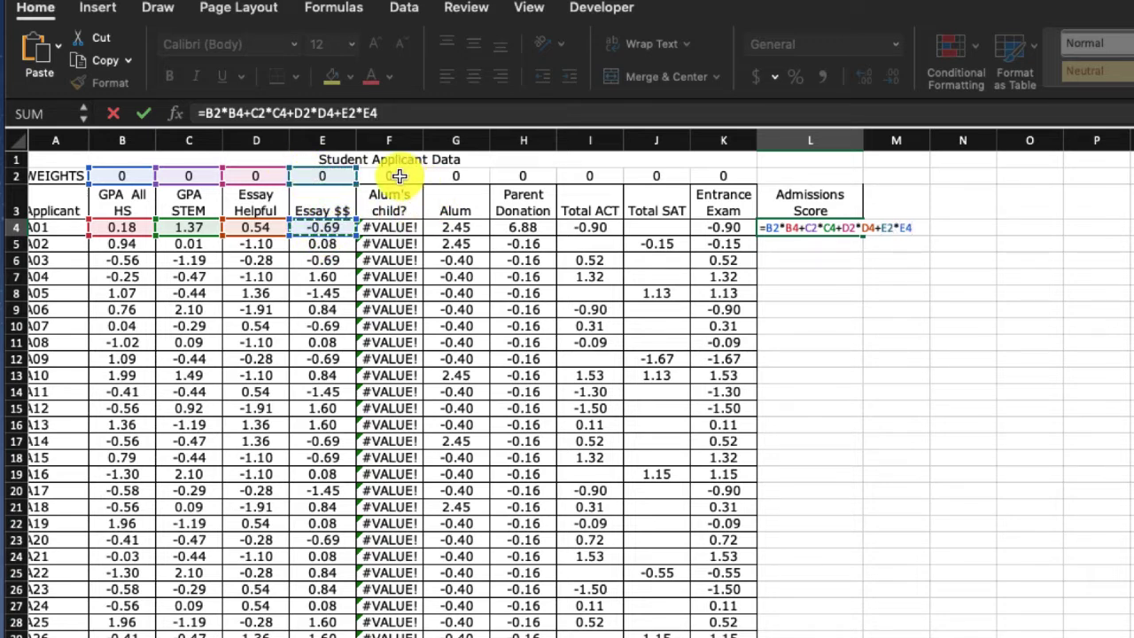
- Skip column F and extend the L4 formula with the weighted Alum and Parent Donation terms and a trailing plus, +G2*G4+H2*H4+
type("+")
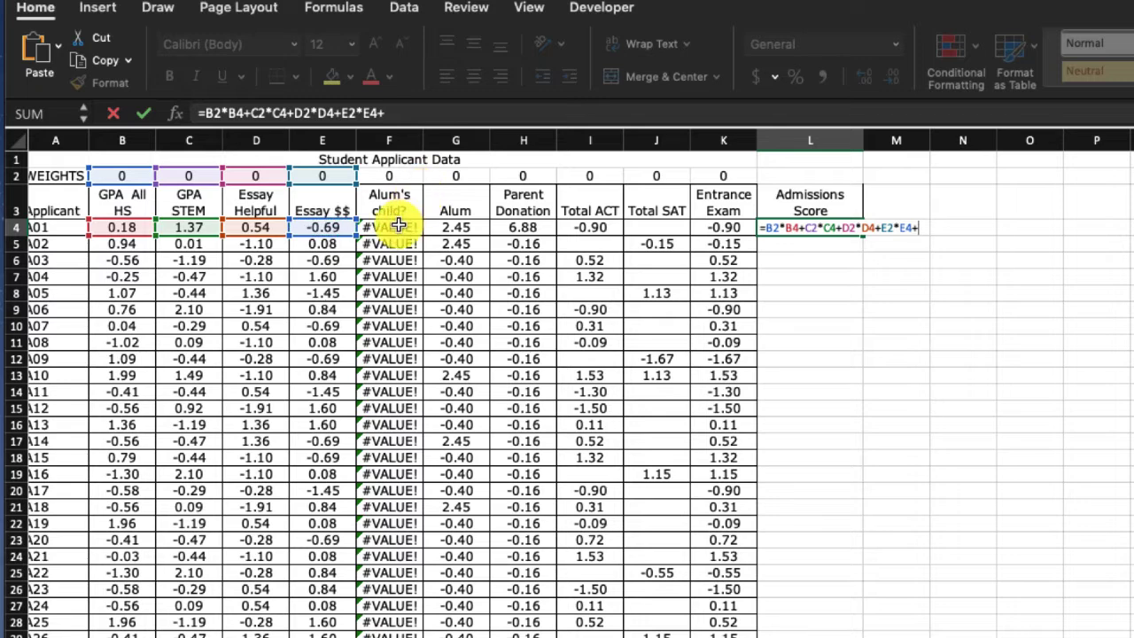
left_click(456, 176)
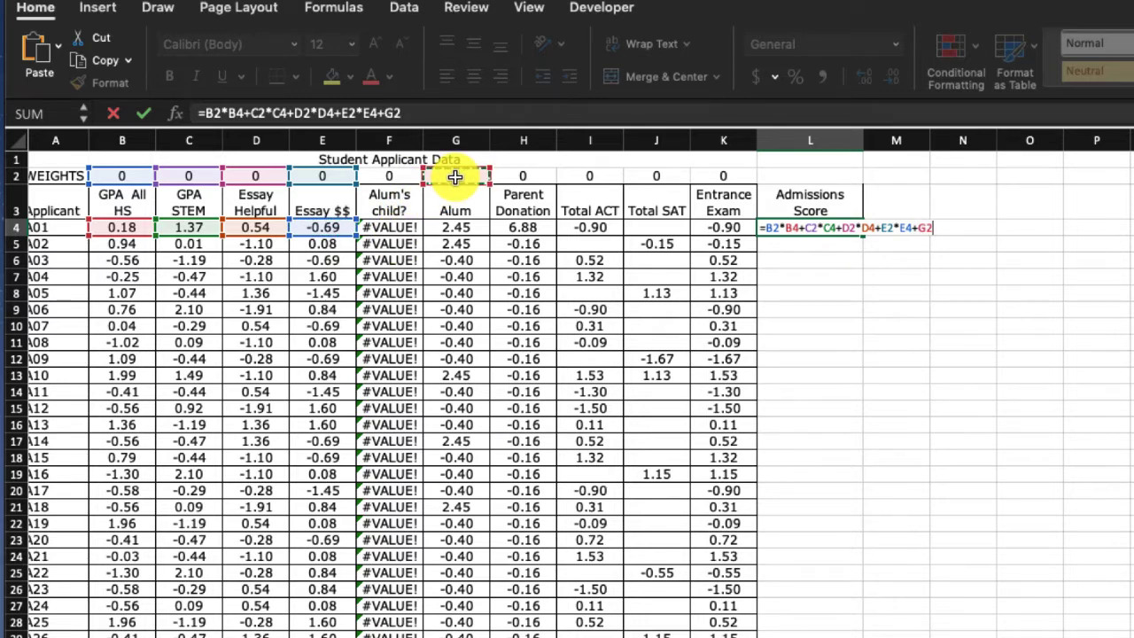
type("*")
left_click(446, 227)
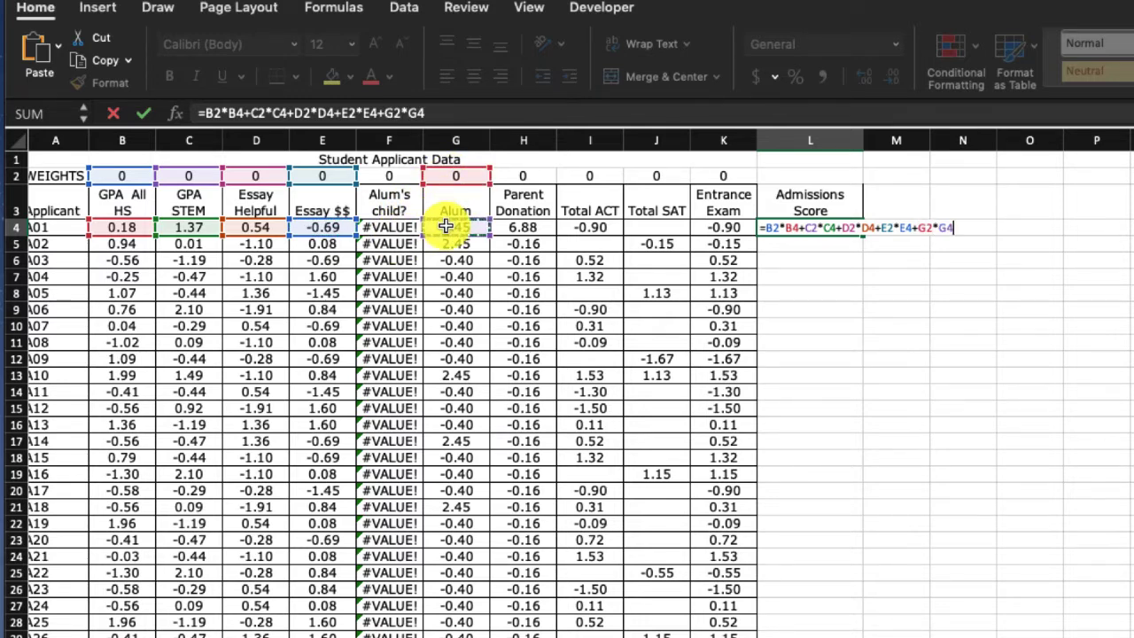
type("+")
left_click(519, 177)
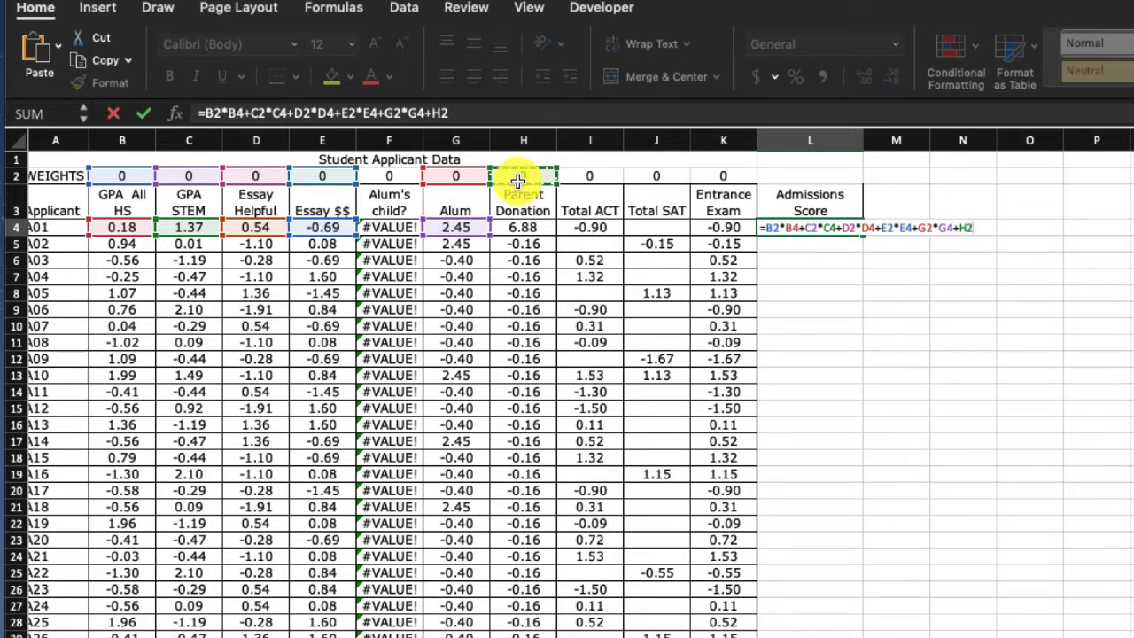
type("*")
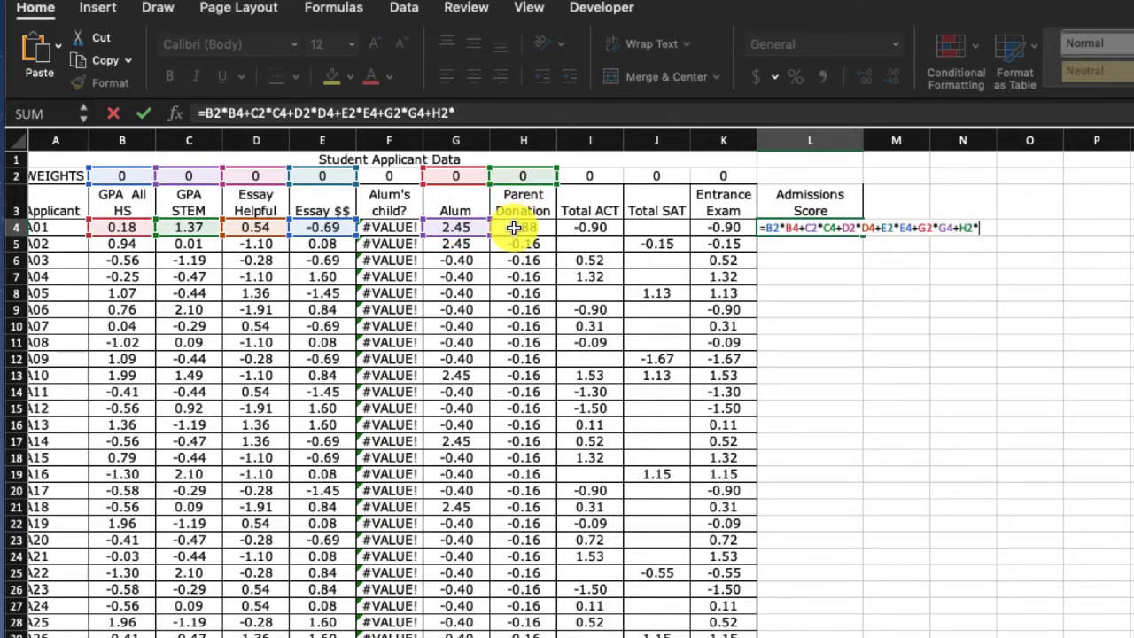
left_click(514, 228)
type("+")
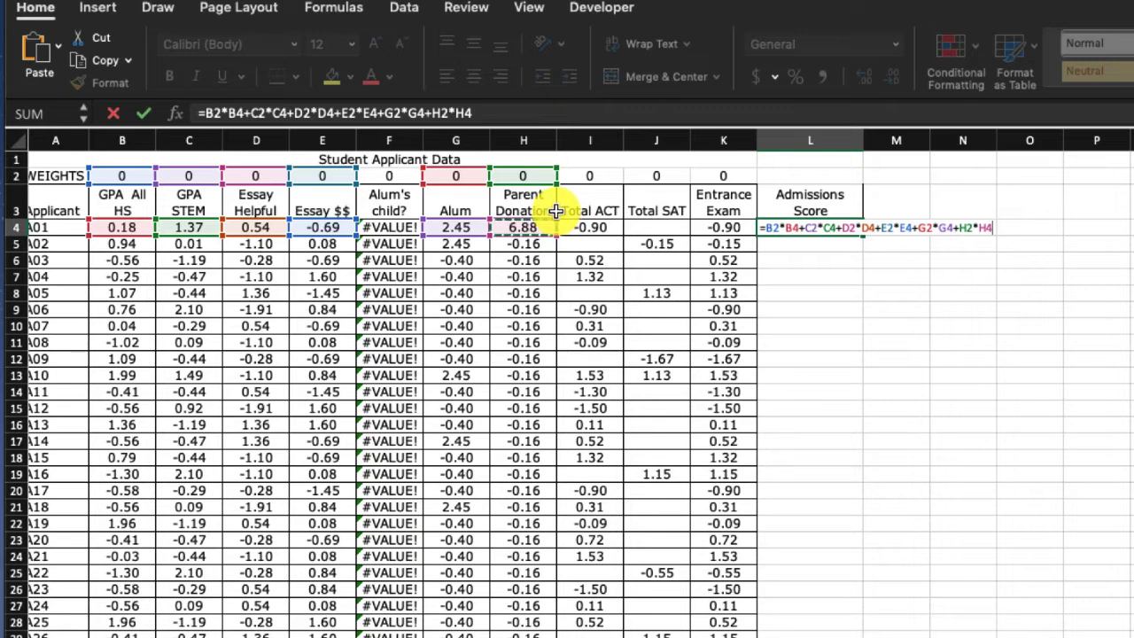
left_click(589, 177)
type("*")
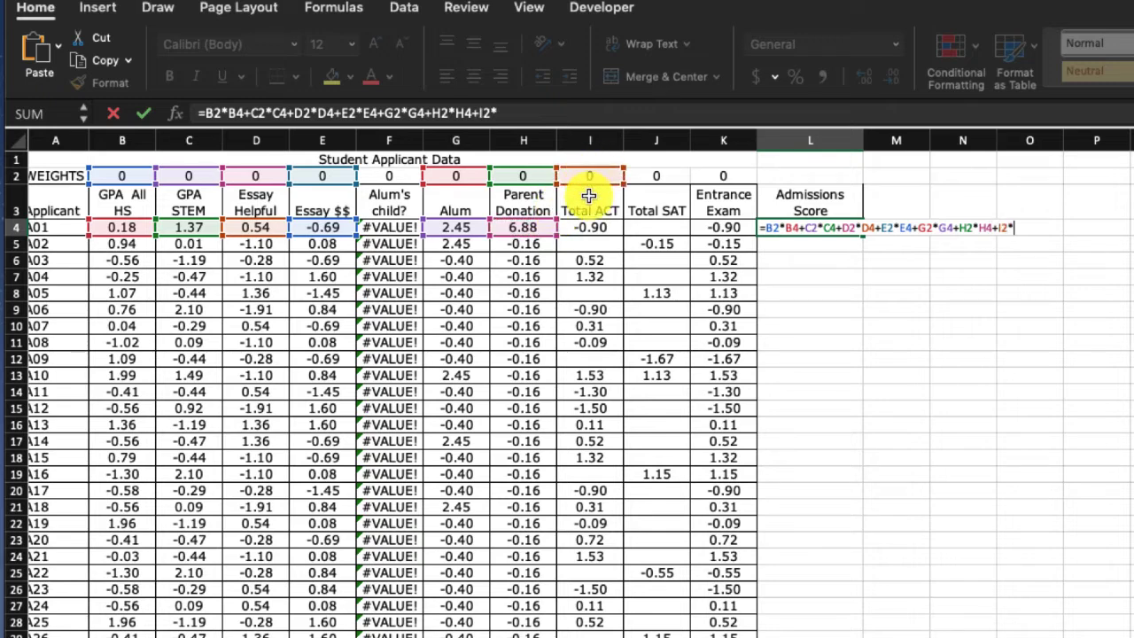
left_click(589, 223)
type("+")
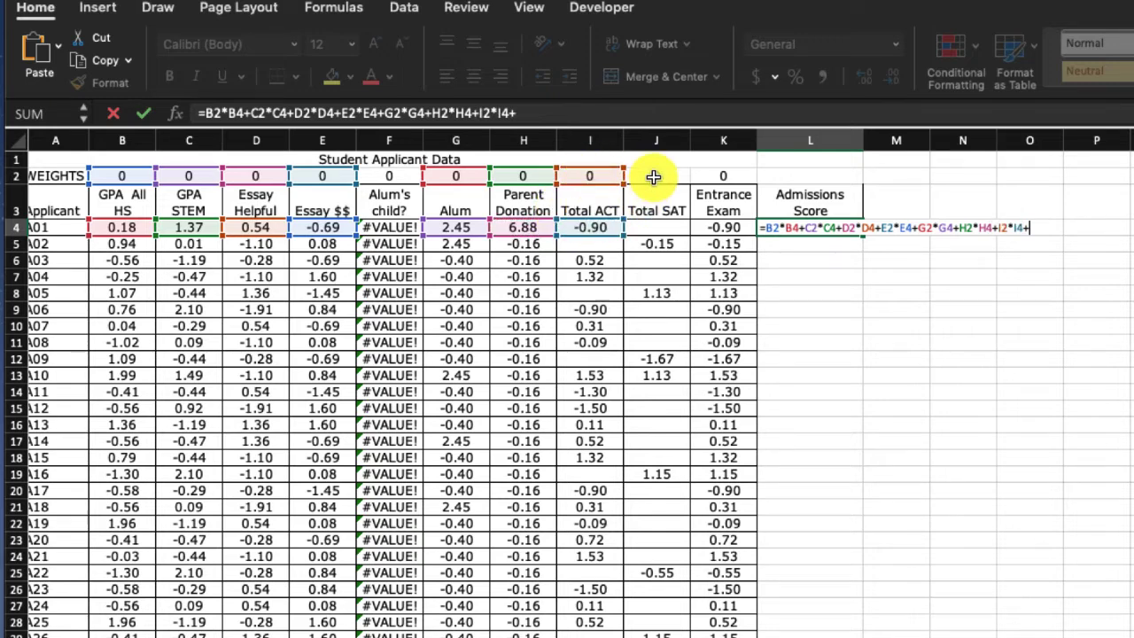
left_click(654, 174)
type("*")
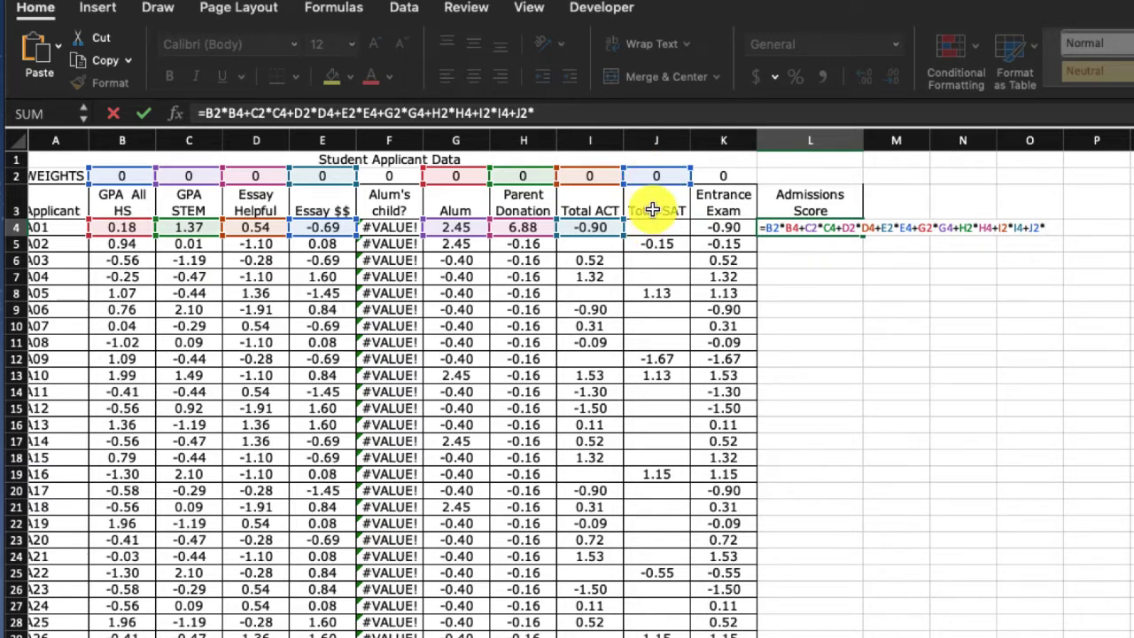
left_click(571, 112)
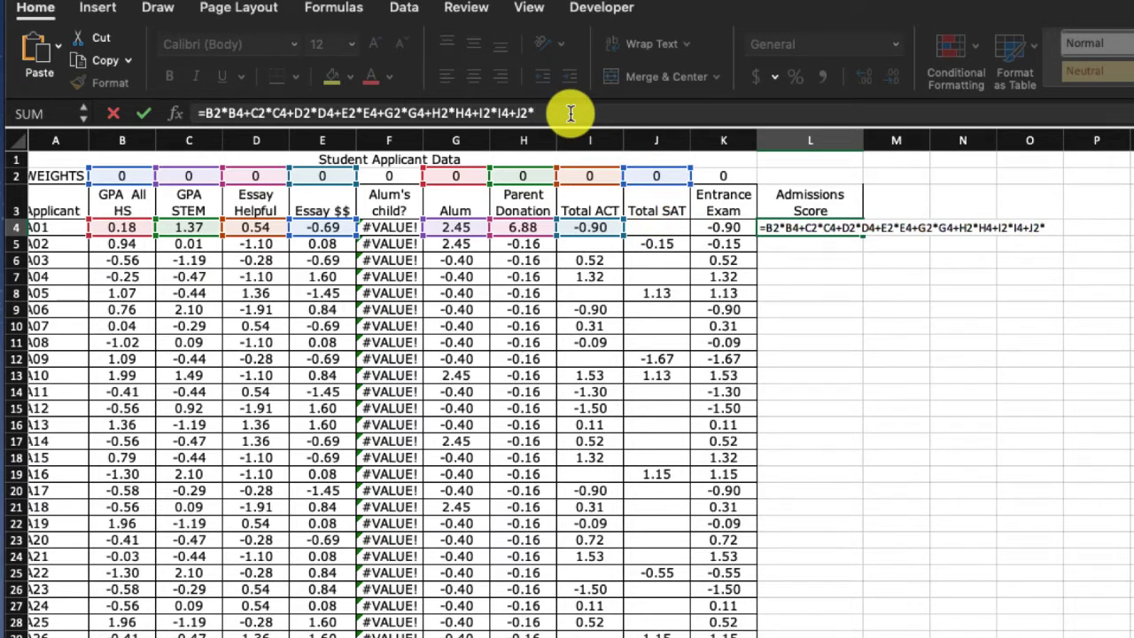
key("BackSpace")
key("BackSpace")
key("BackSpace")
key("BackSpace")
key("BackSpace")
key("BackSpace")
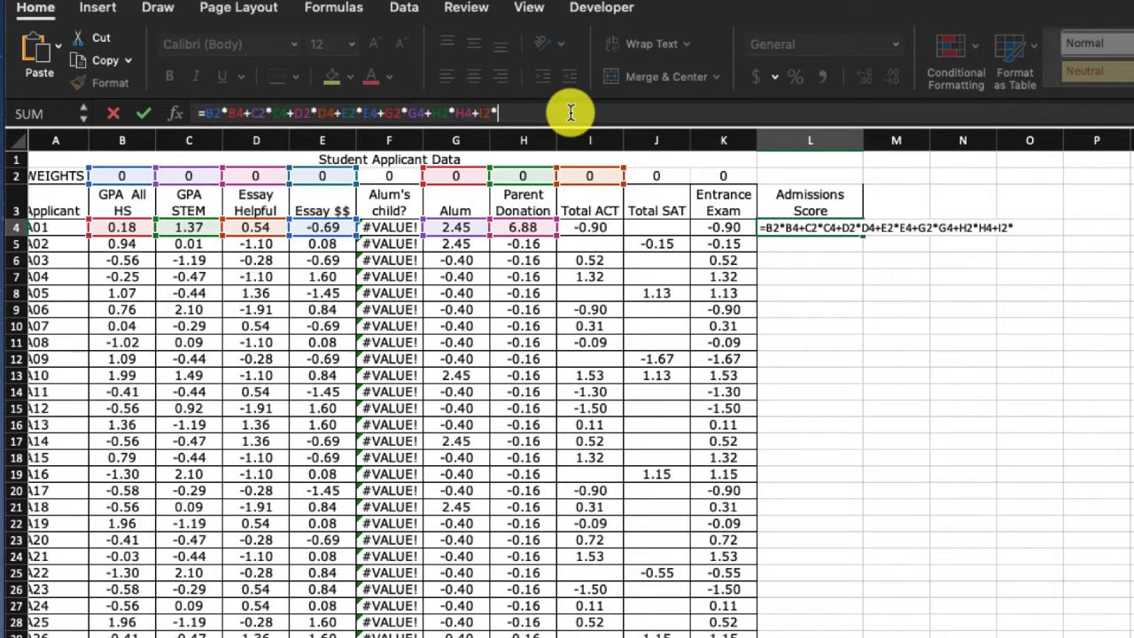
key("BackSpace")
key("BackSpace")
key("BackSpace")
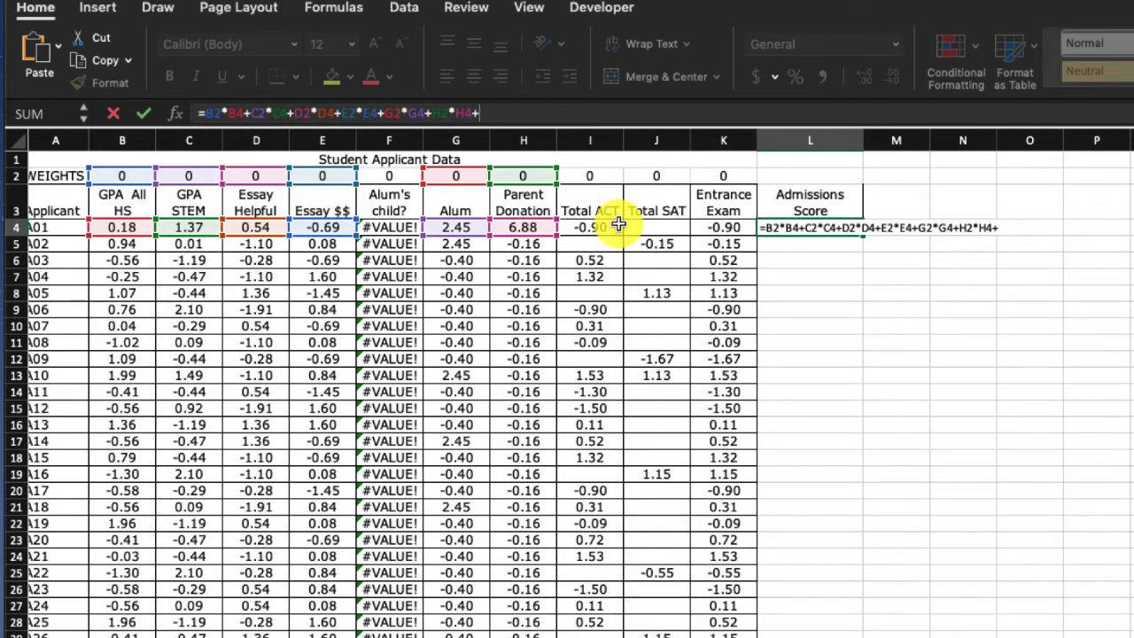
- Add the weighted Entrance Exam term K2*K4 to the end of the Admissions Score formula in L4
left_click(715, 176)
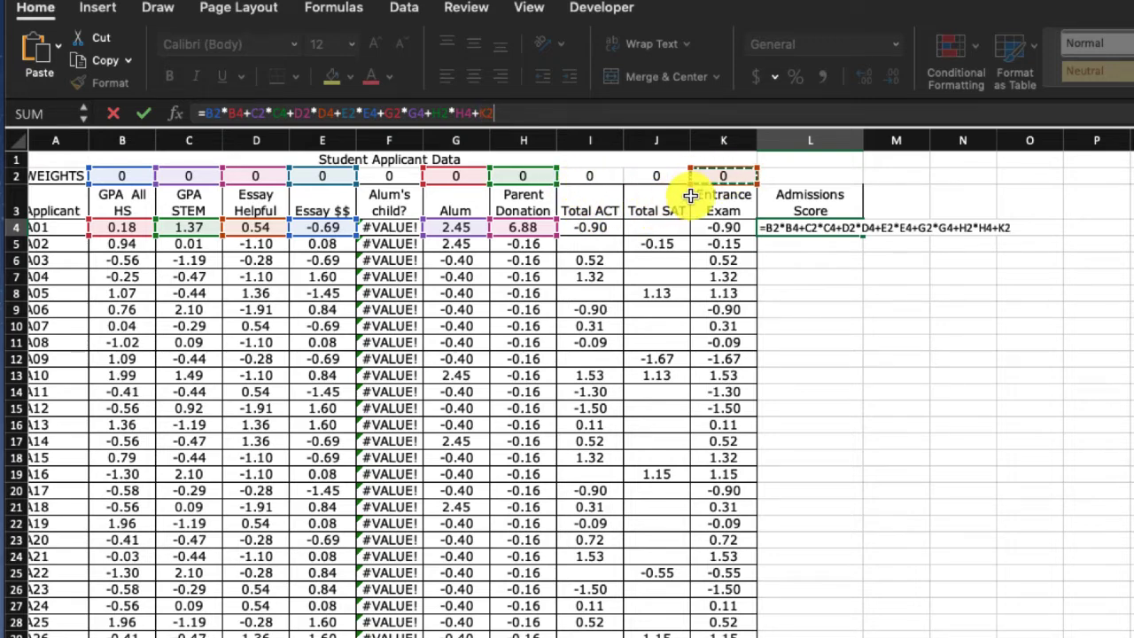
type("*")
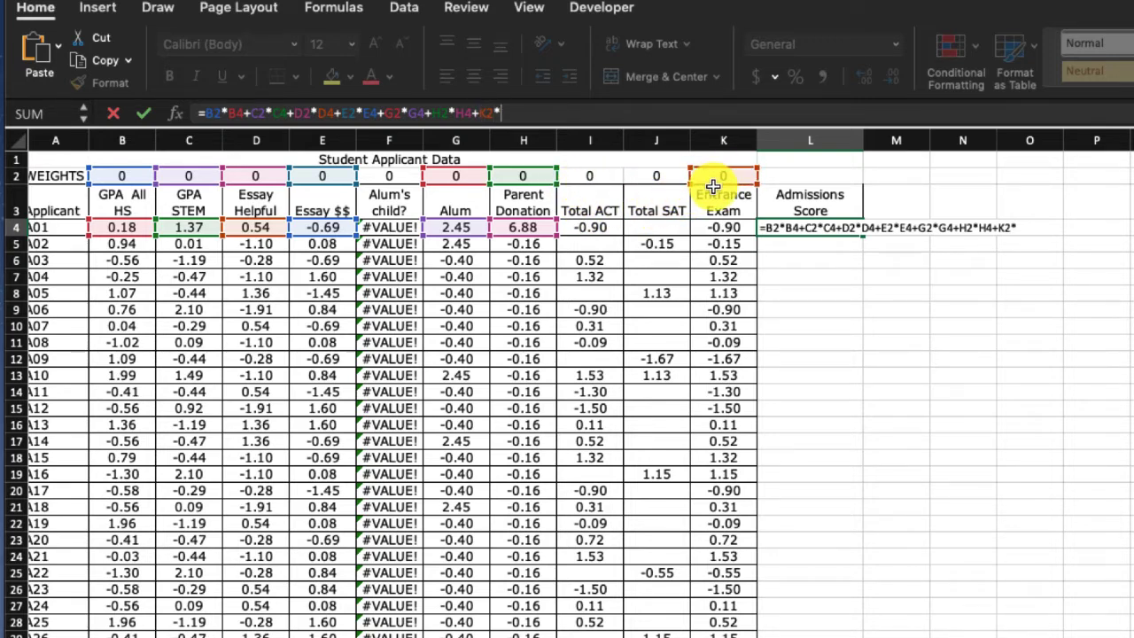
left_click(715, 228)
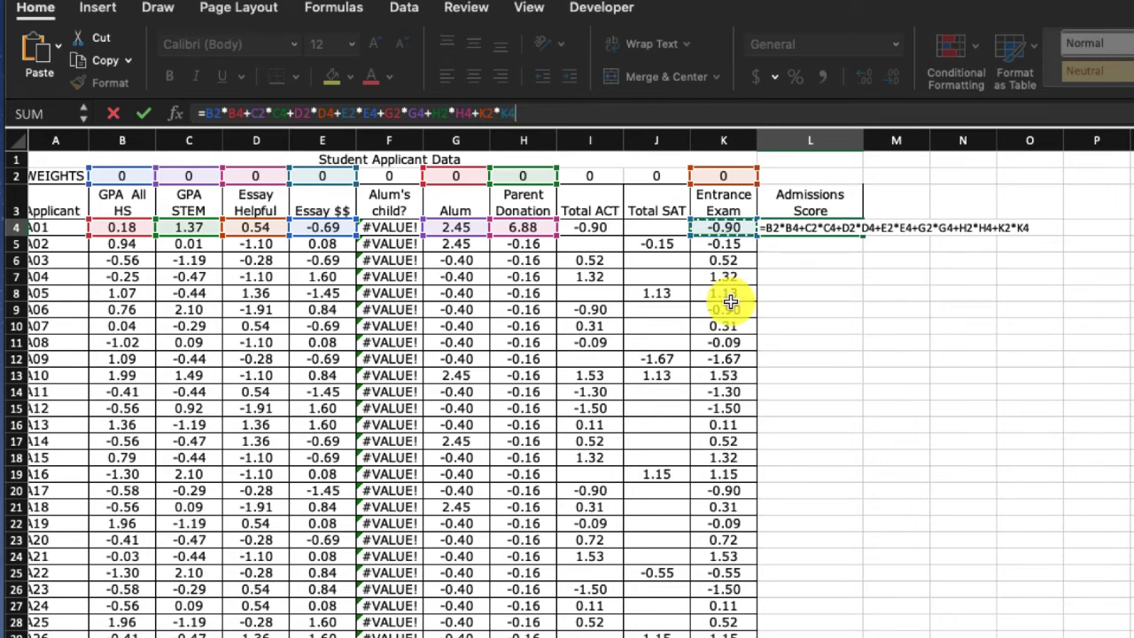
- Enter the L4 formula, then reopen it and make the B2 and C2 weight references absolute ($B$2, $C$2)
key("Return")
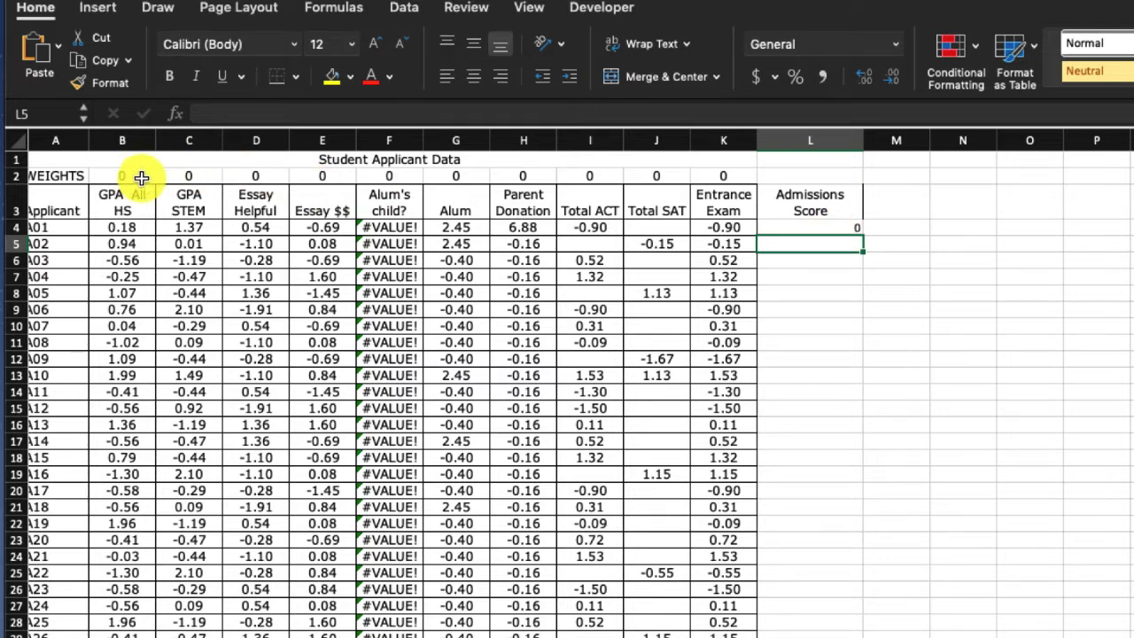
left_click(803, 226)
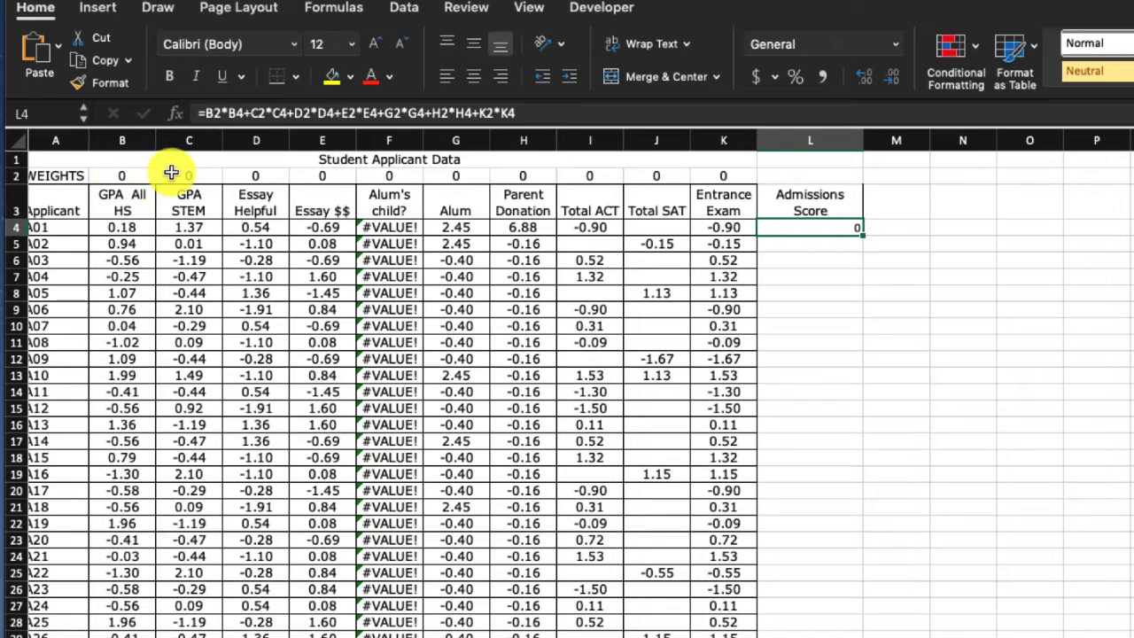
left_click(203, 112)
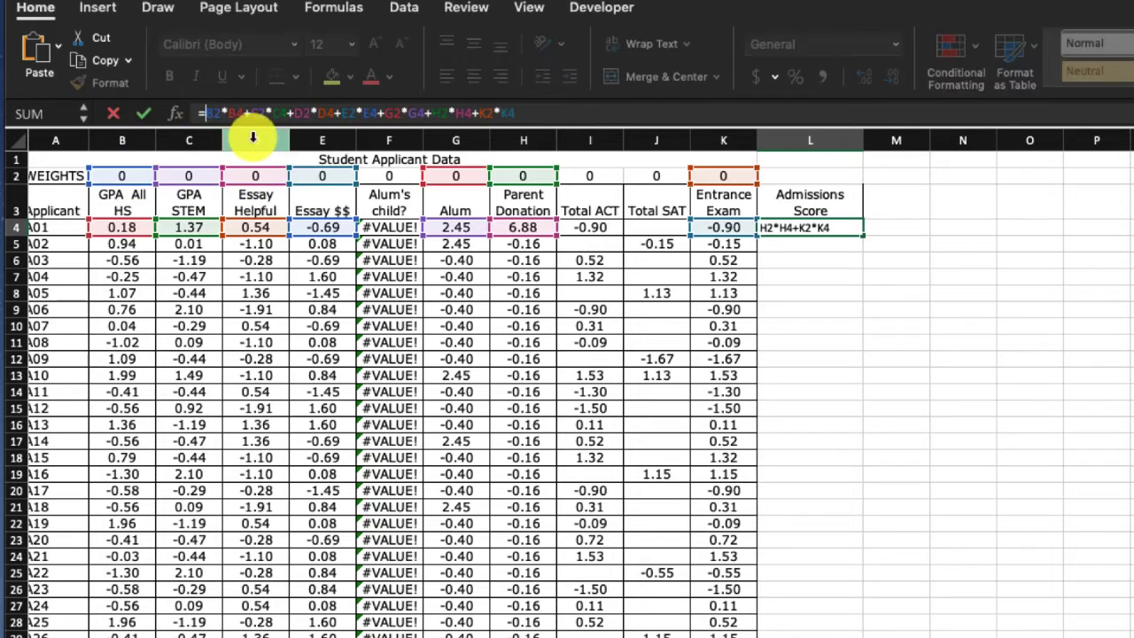
key("F4")
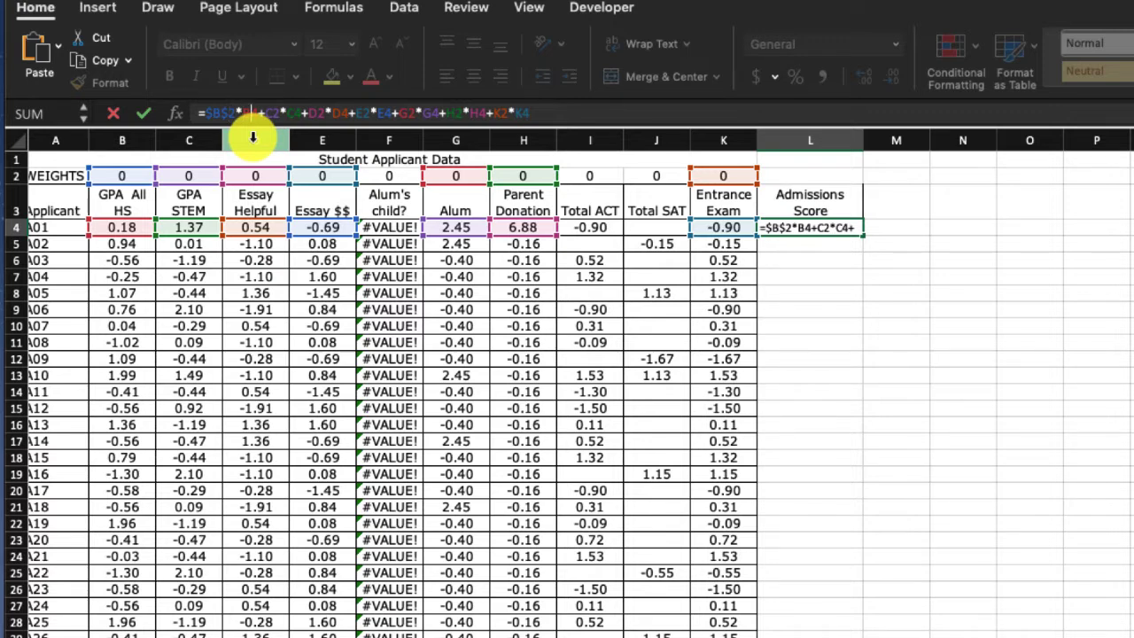
key("Right")
key("Right")
key("Right")
key("Right")
key("Right")
key("Right")
key("F4")
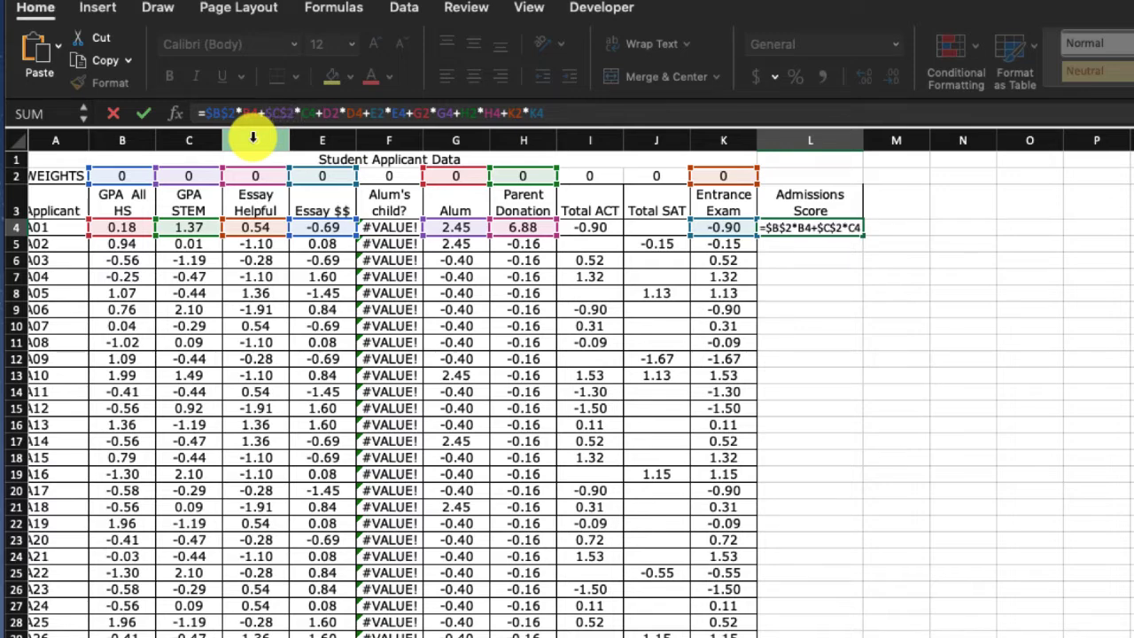
- Make the D2 and E2 weight references in the L4 formula absolute, as $D$2 and $E$2
key("Right")
key("Right")
key("Right")
key("Right")
key("F4")
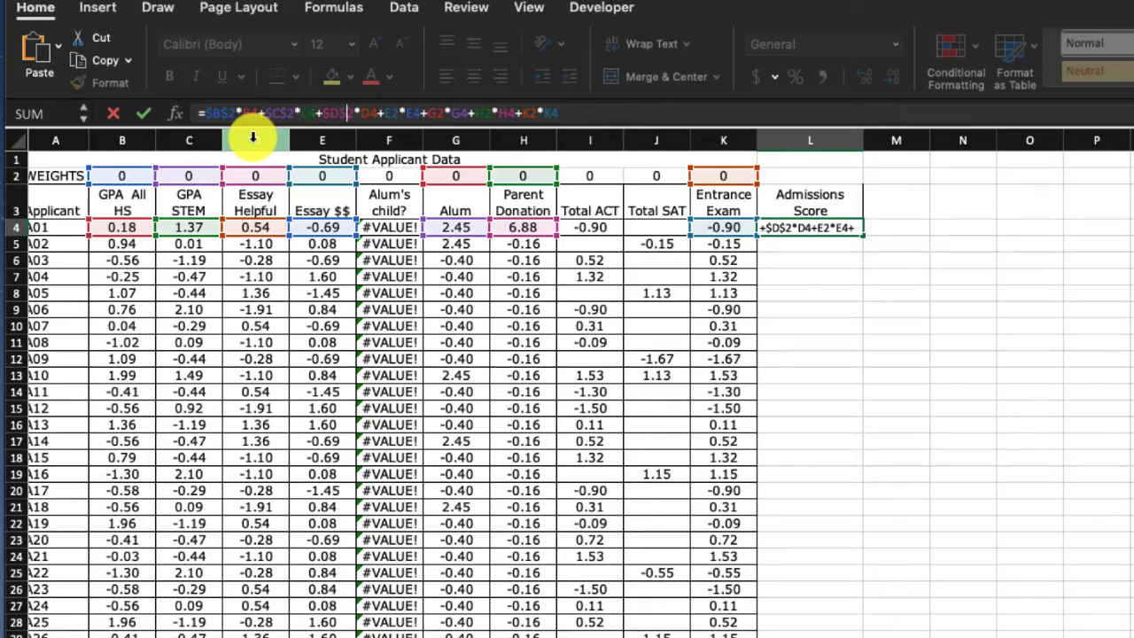
key("Right")
key("Right")
key("F4")
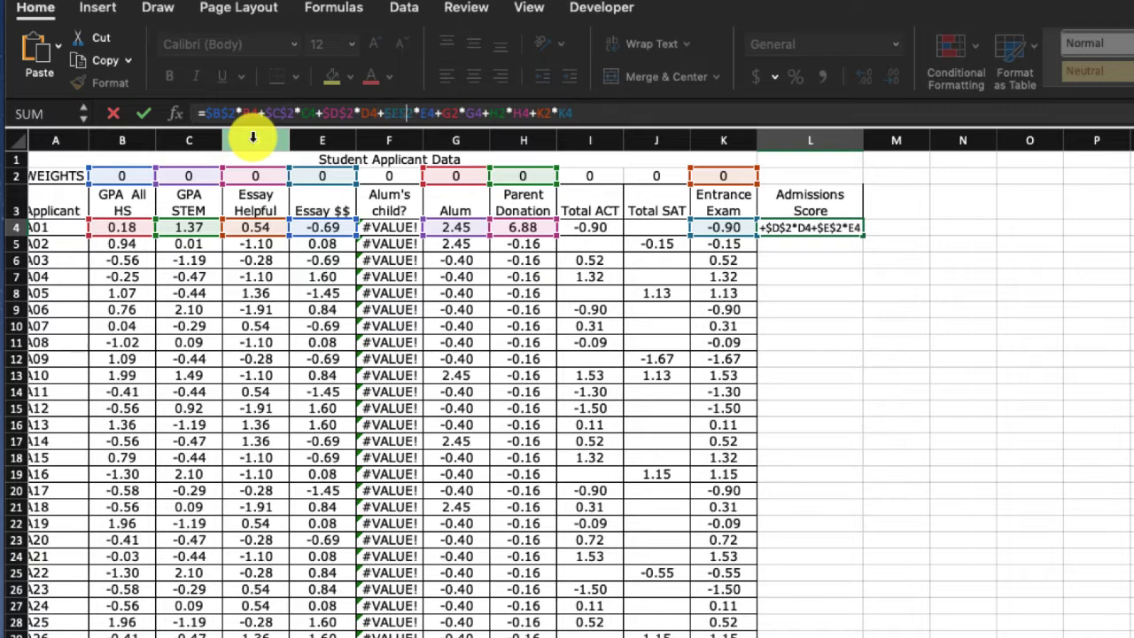
- Make the G2 and H2 weight references in the L4 formula absolute, as $G$2 and $H$2
key("Right")
type("$")
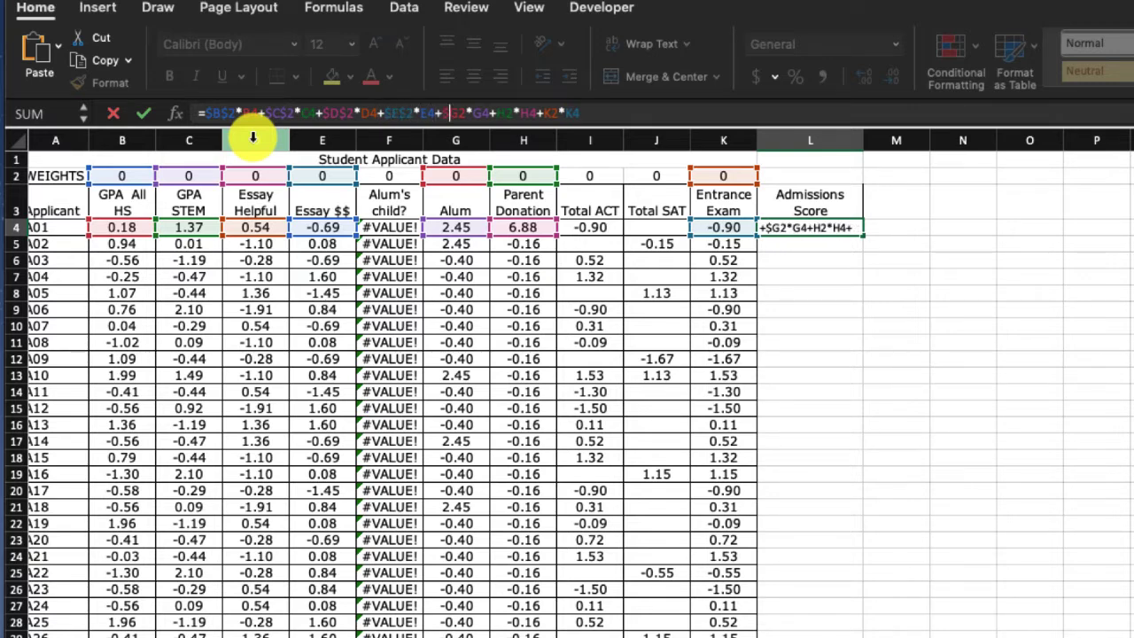
key("Right")
type("$B")
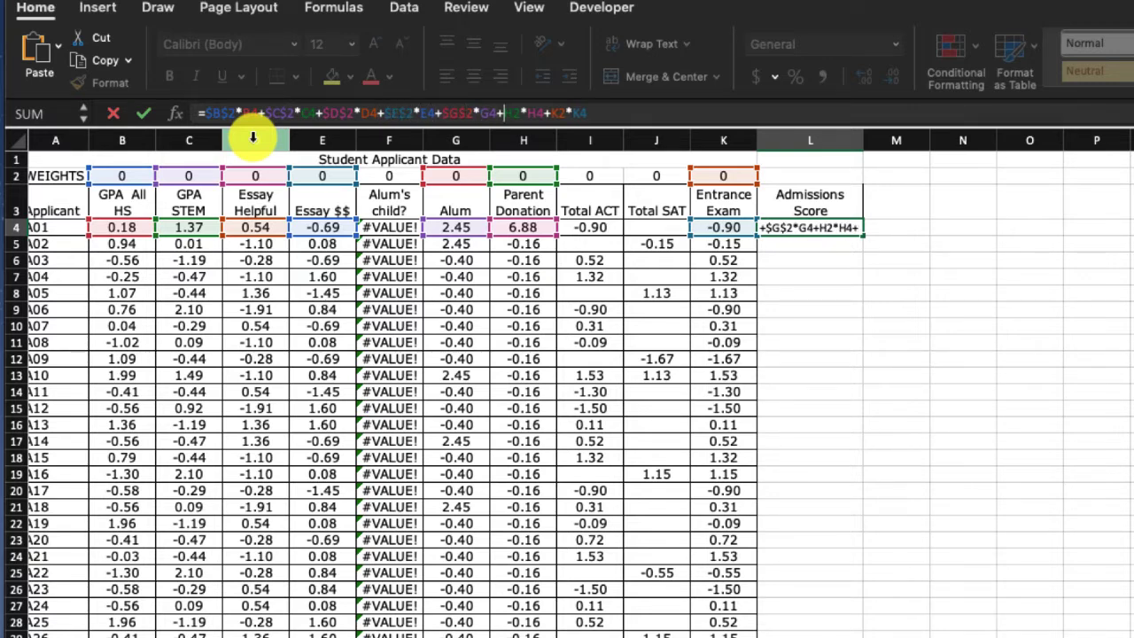
type("$")
key("Right")
type("$")
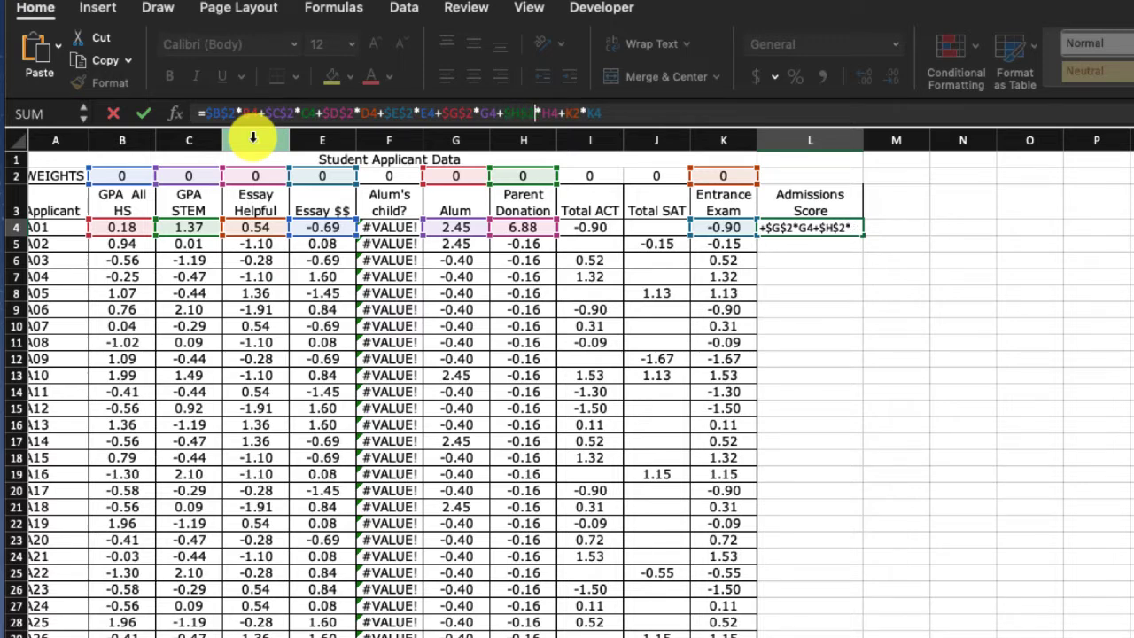
- Make the K2 weight reference absolute as $K$2 and enter the finished Admissions Score formula in L4
key("Right")
key("Right")
type("$")
key("Right")
type("$")
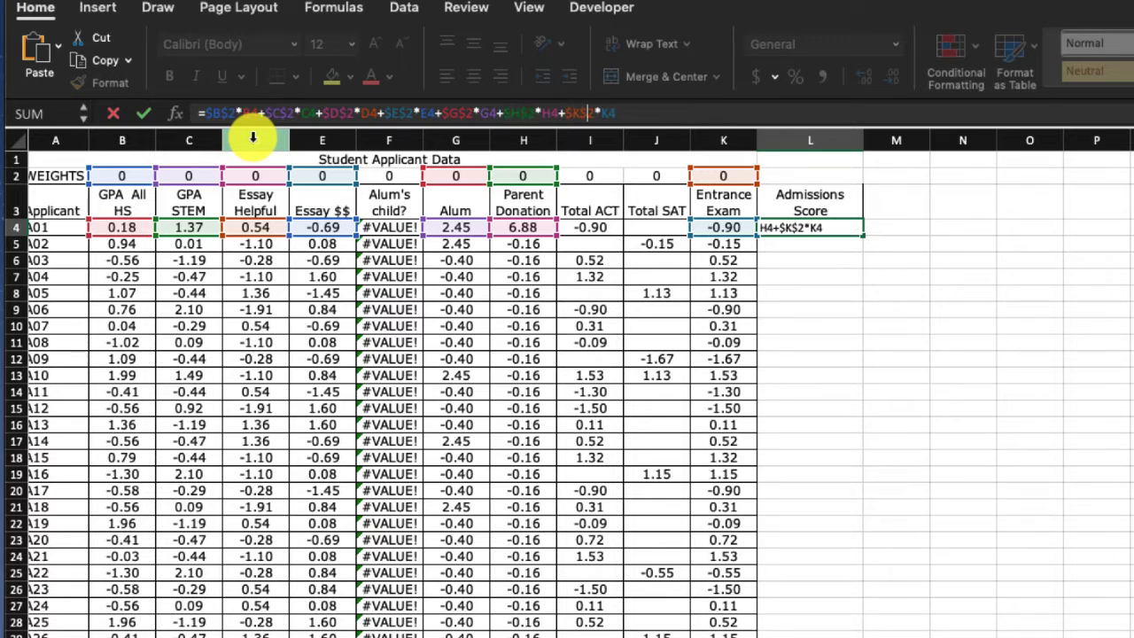
key("Return")
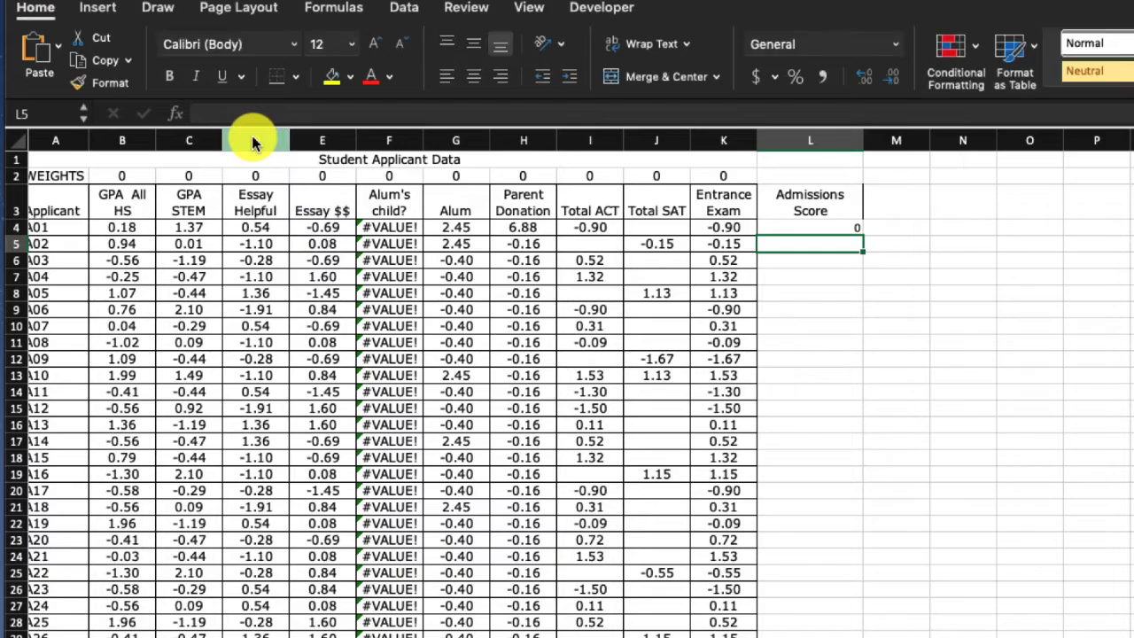
- Fill the L4 Admissions Score formula down column L through row 53, the last applicant
left_click(857, 229)
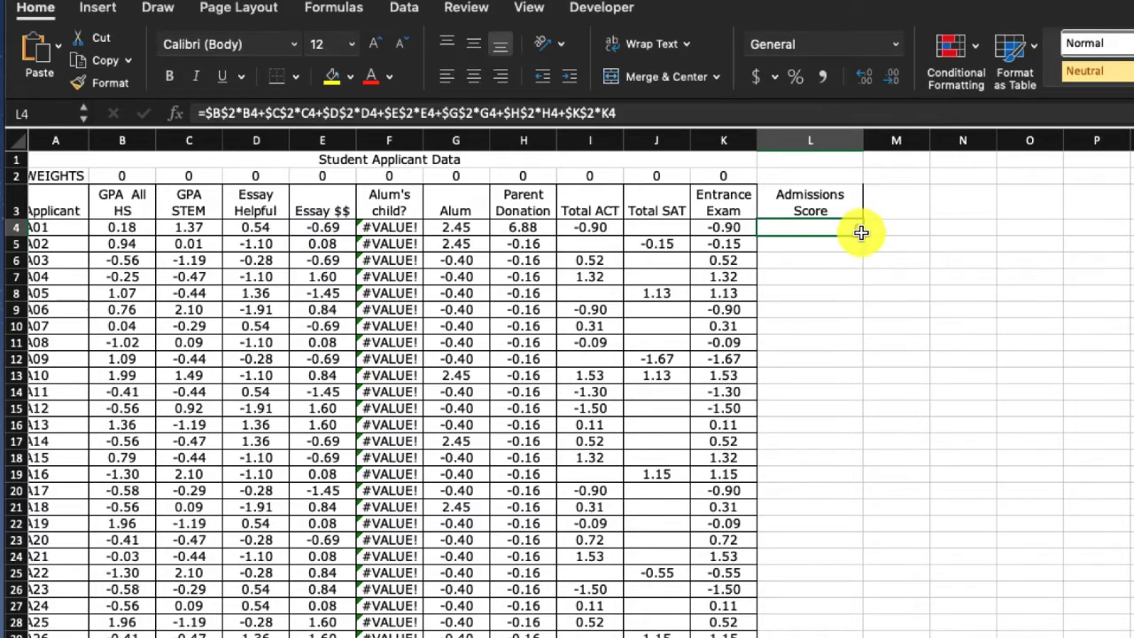
left_click_drag(863, 233, 858, 633)
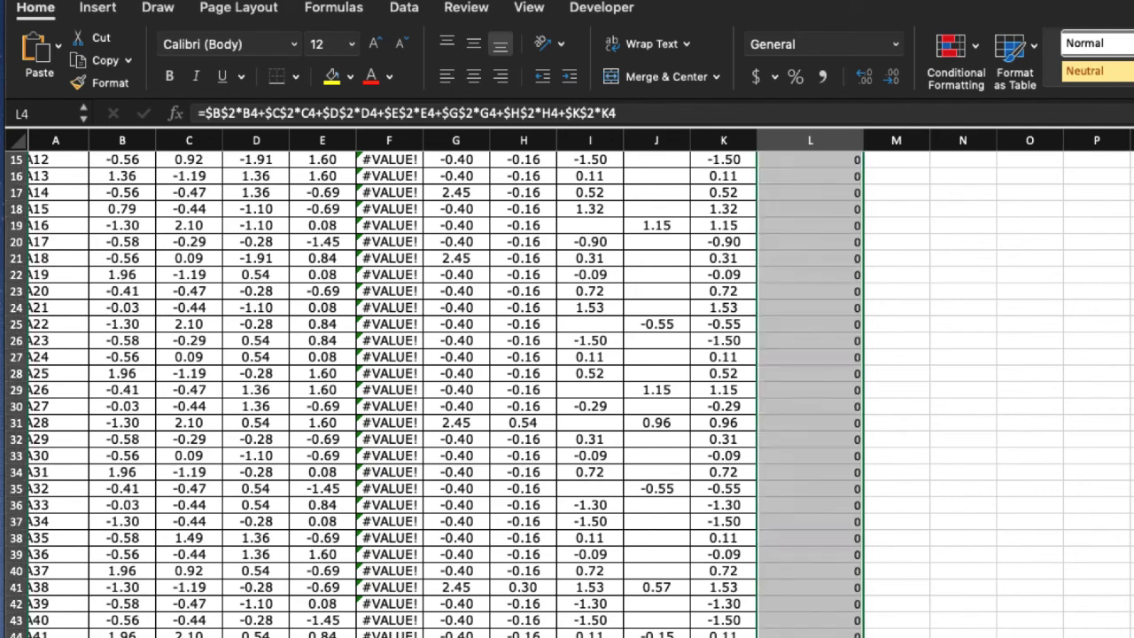
scroll(429, 497, "up", 5)
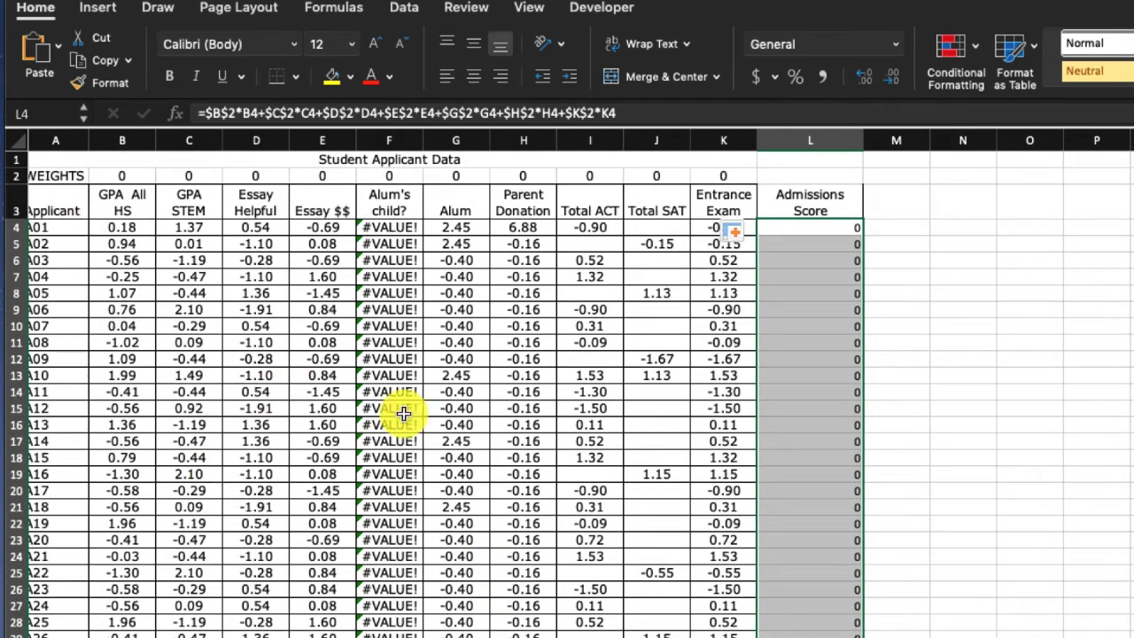
left_click(1112, 374)
- Clear the unused weights for Total ACT (I2), Total SAT (J2) and Alum's child? (F2)
left_click(131, 172)
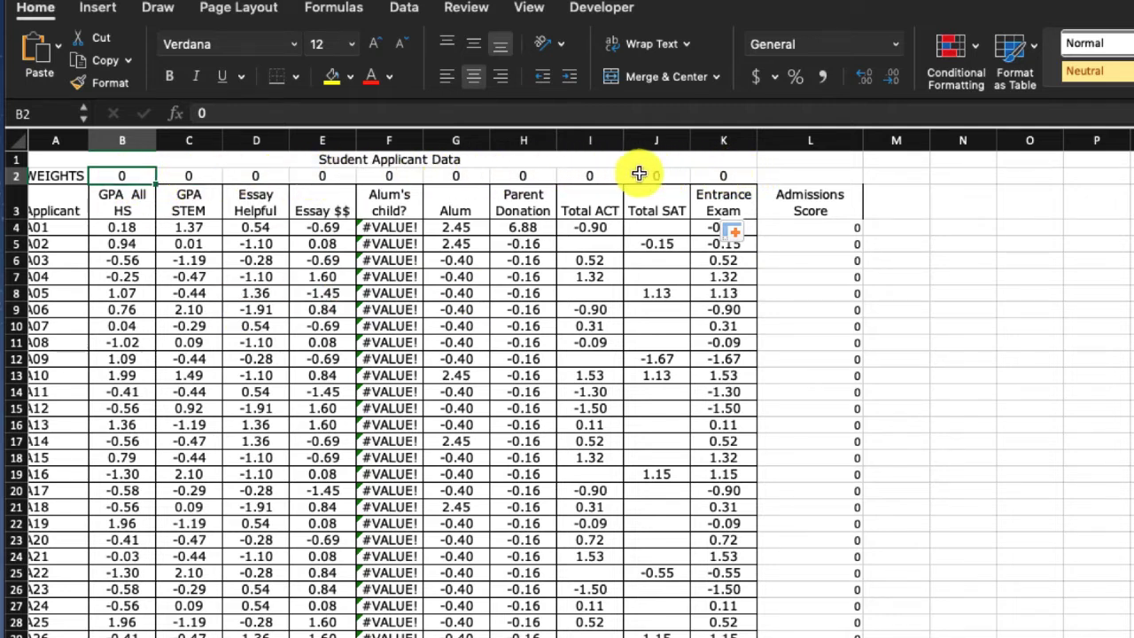
left_click(606, 175)
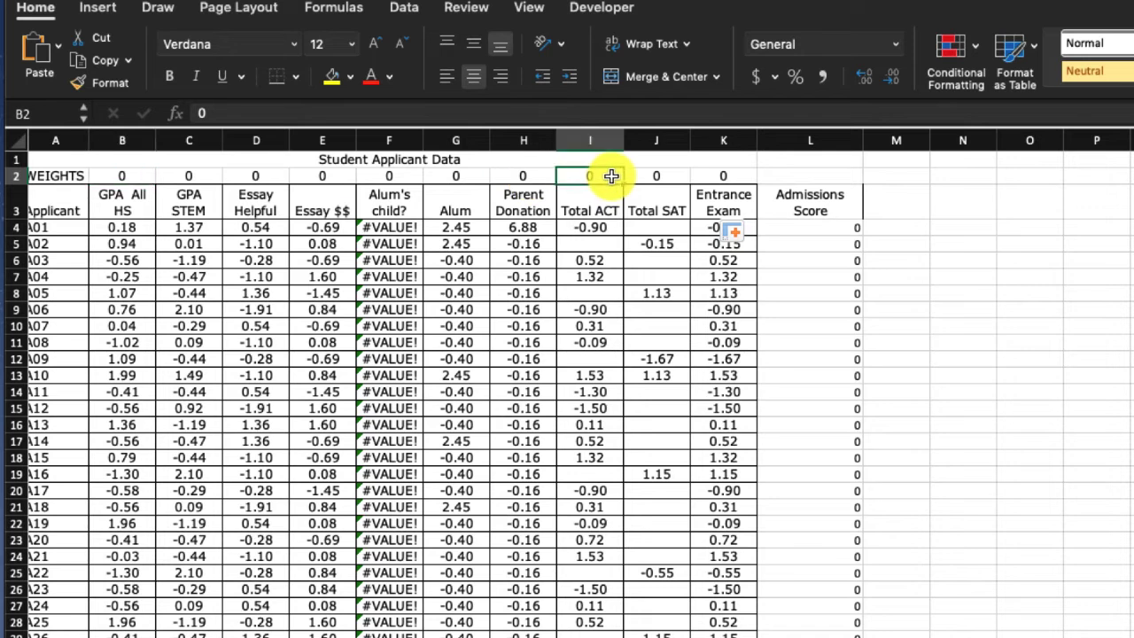
key("Delete")
left_click(653, 176)
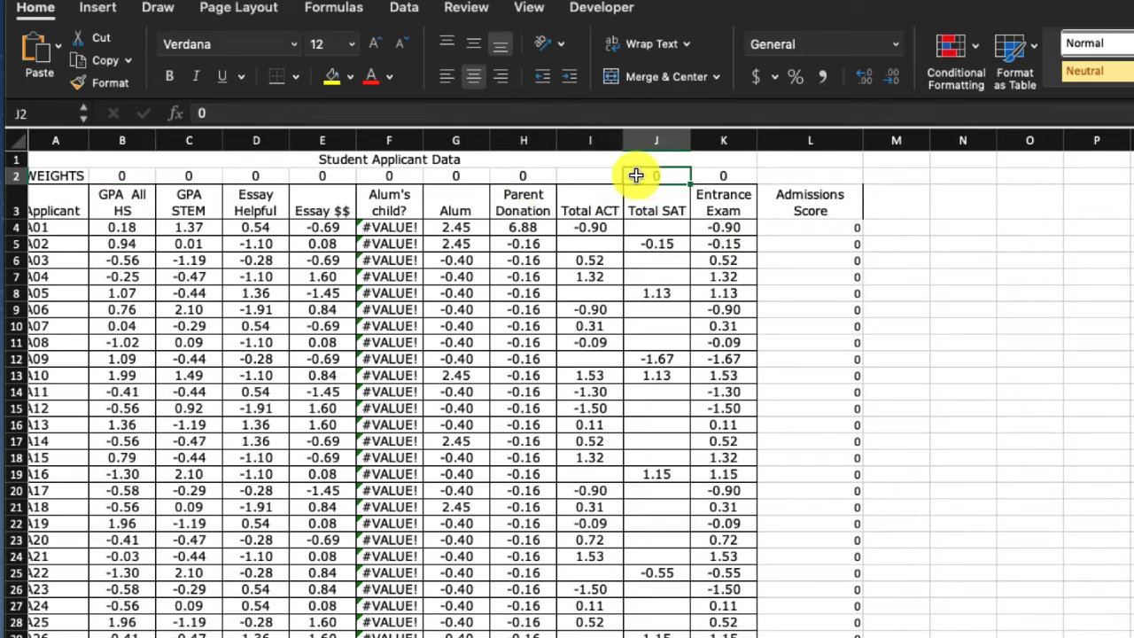
key("Delete")
left_click(390, 175)
key("Delete")
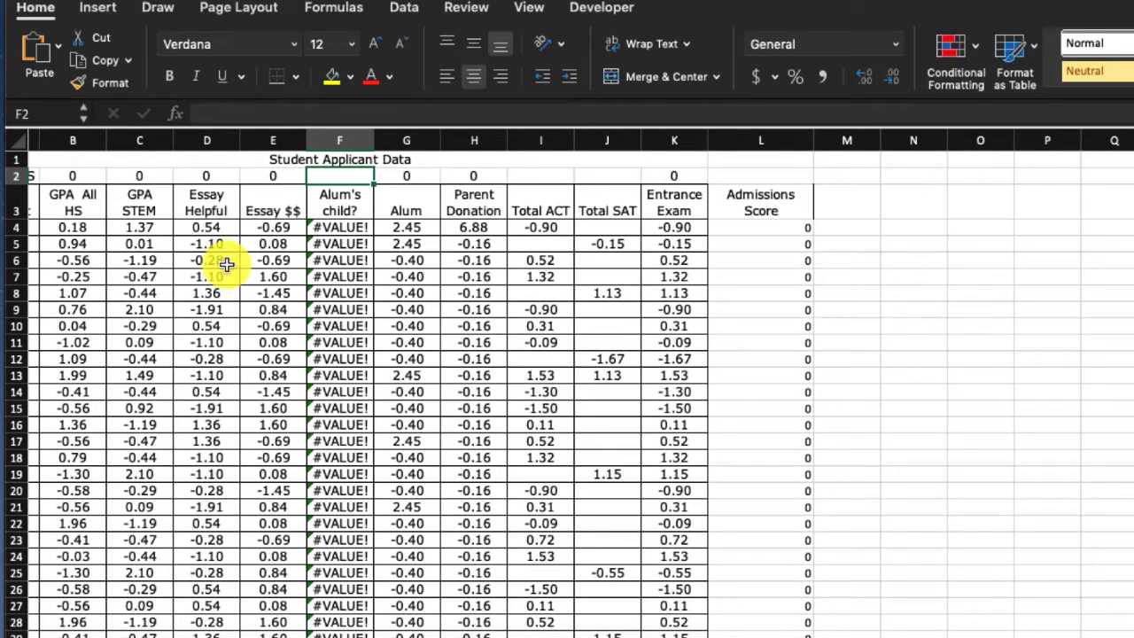
- Set the weights for GPA All HS, GPA STEM, Essay Helpful and Essay $$ (B2:E2) to 1
scroll(298, 278, "left", 1)
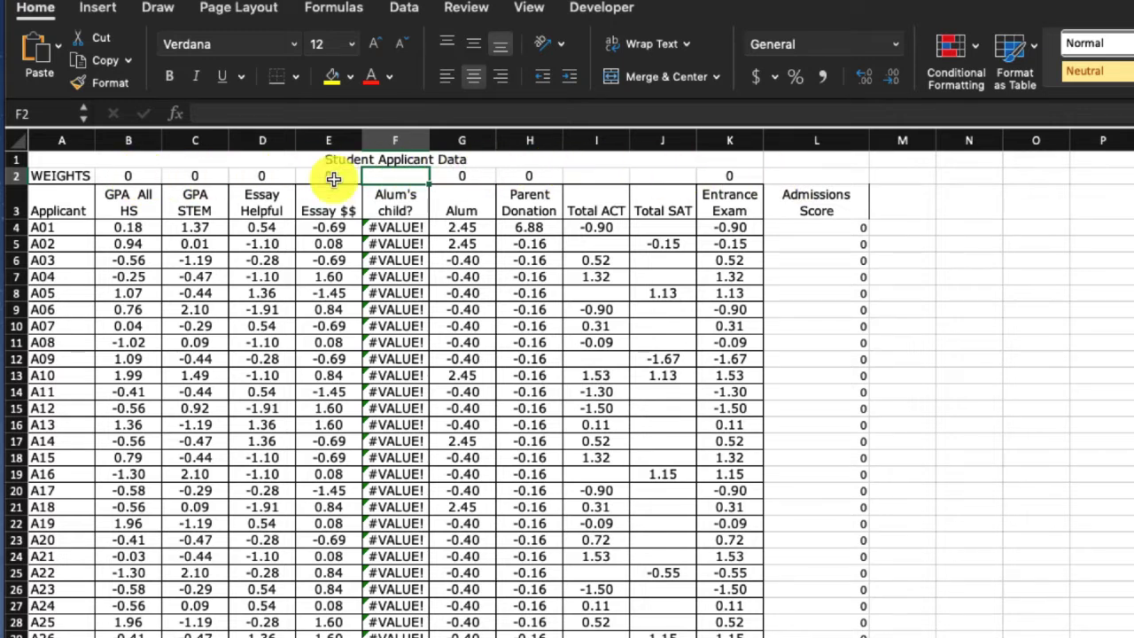
left_click(135, 178)
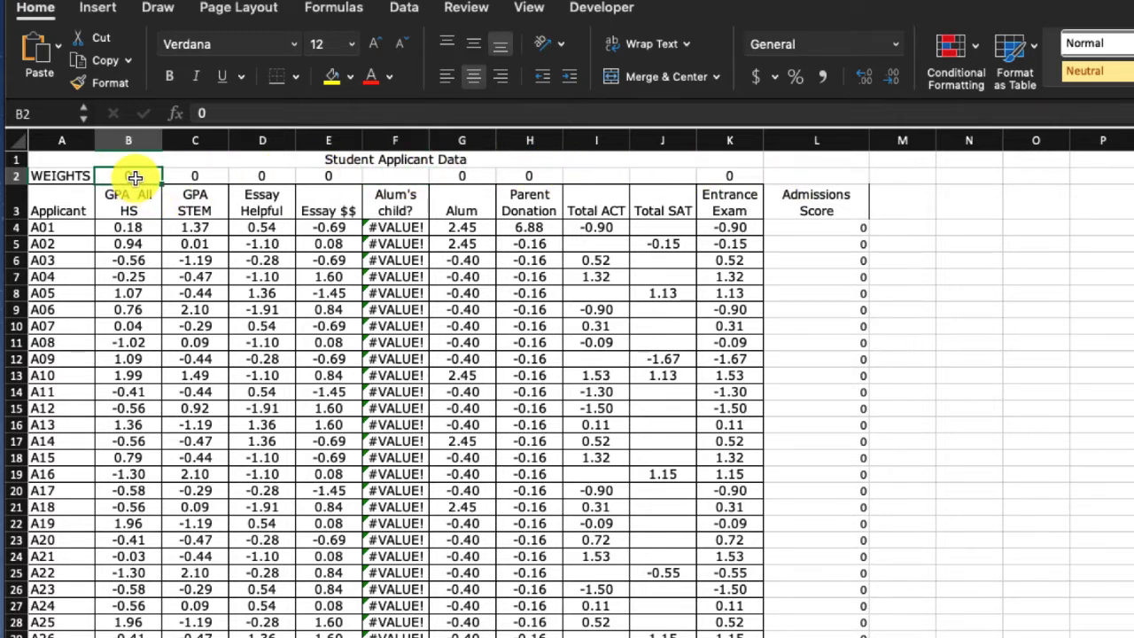
type("1")
key("Tab")
type("1")
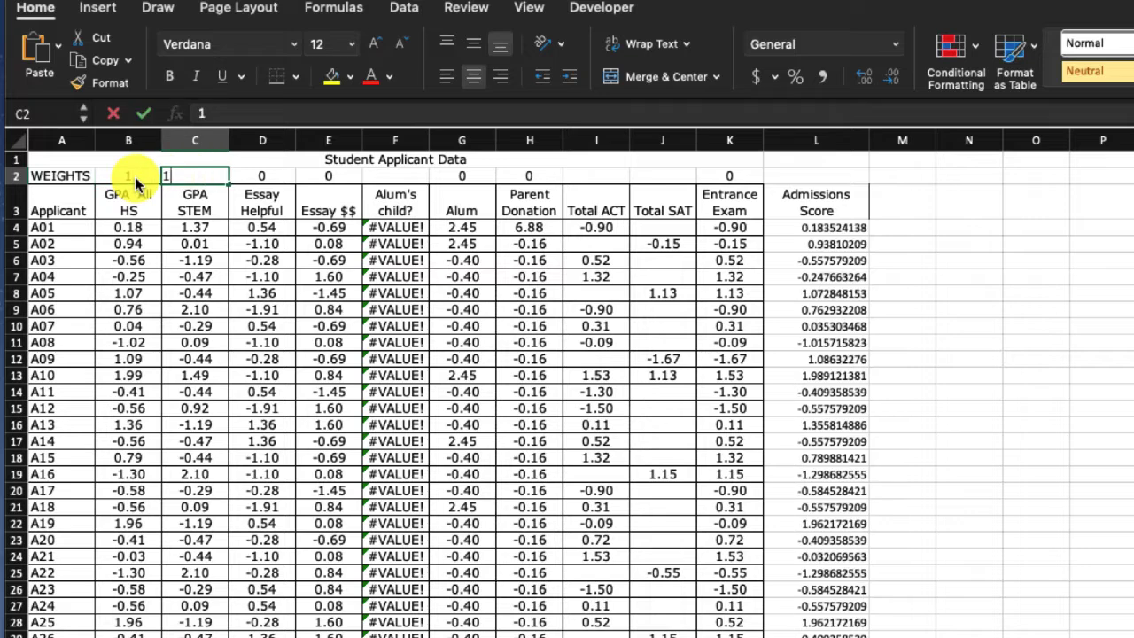
key("Tab")
type("1")
key("Tab")
type("1")
key("Tab")
key("Tab")
- Set the weights for Alum (G2), Parent Donation (H2) and Entrance Exam (K2) to 1
type("1")
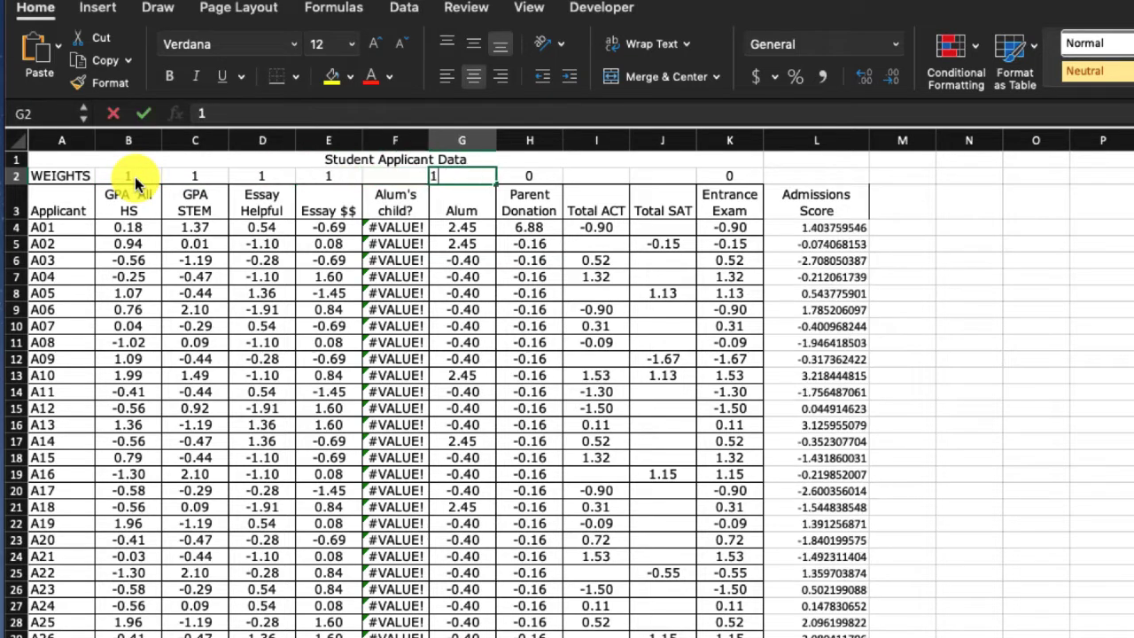
key("Tab")
type("1")
key("Tab")
key("Tab")
key("Tab")
type("1")
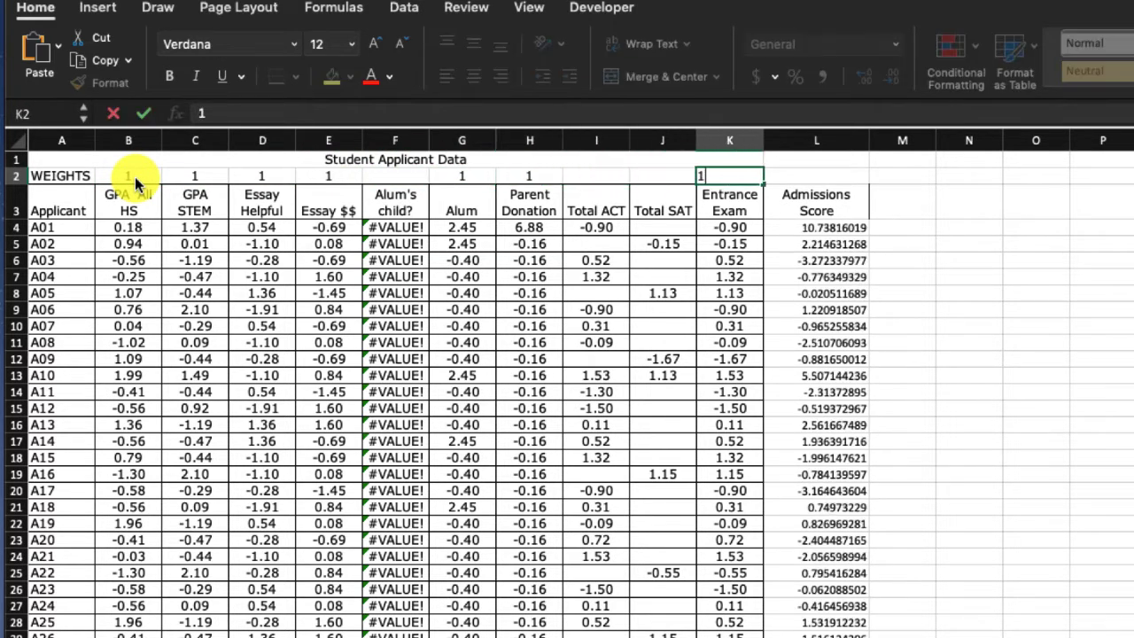
key("Return")
key("Up")
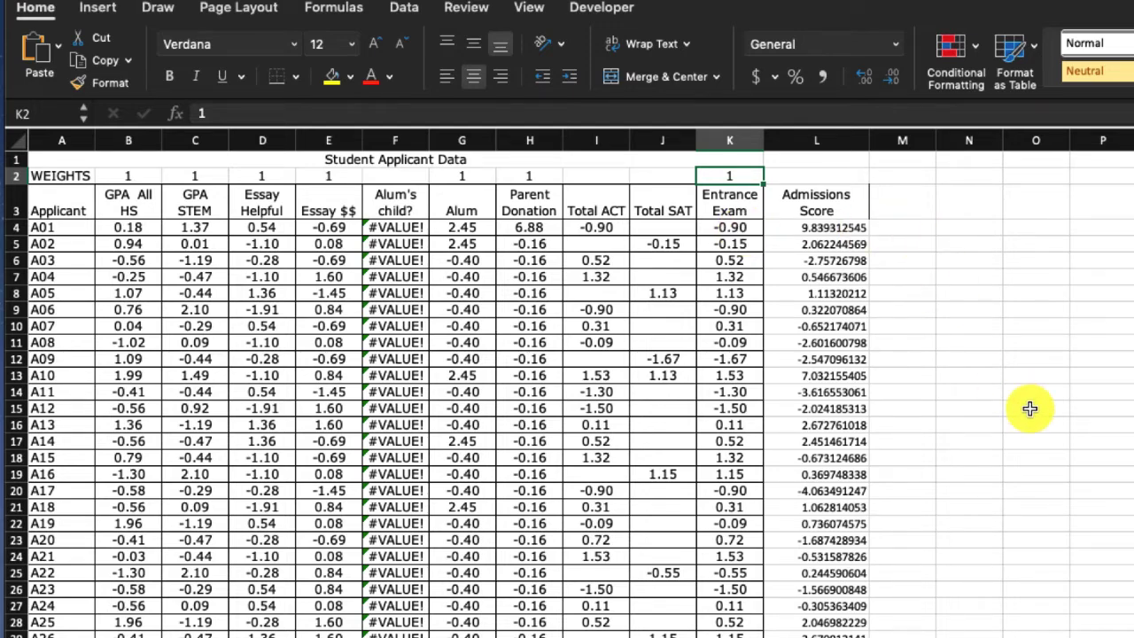
- Review the Admissions Score column down to the last applicant, then set the GPA All HS weight in B2 to 5
scroll(797, 481, "down", 2)
scroll(789, 481, "up", 3)
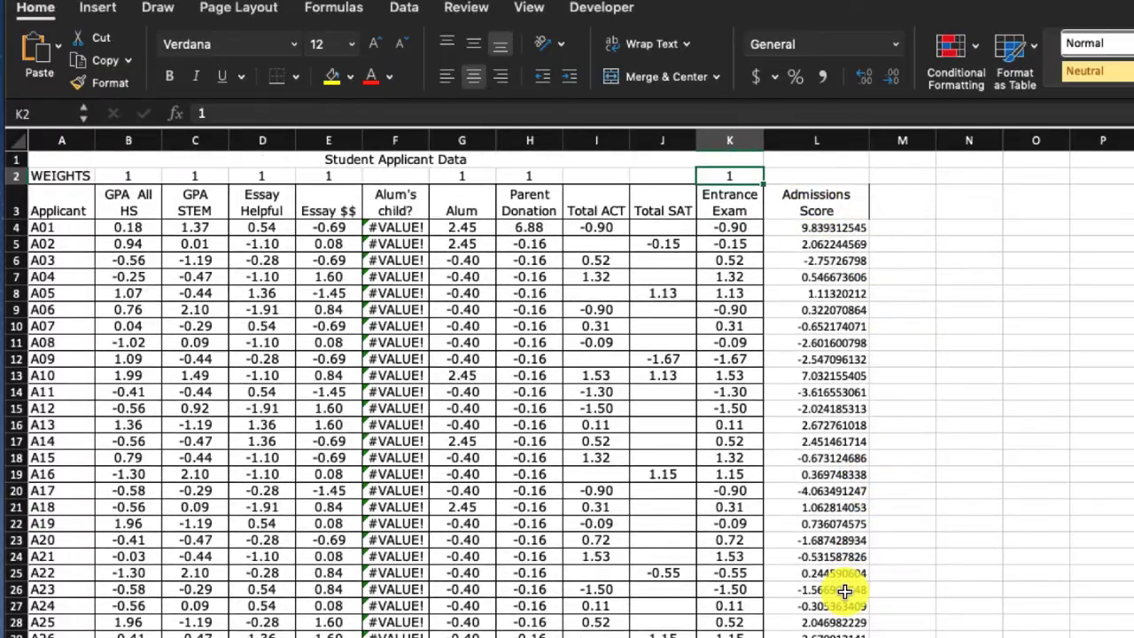
scroll(842, 594, "down", 5)
scroll(846, 584, "down", 5)
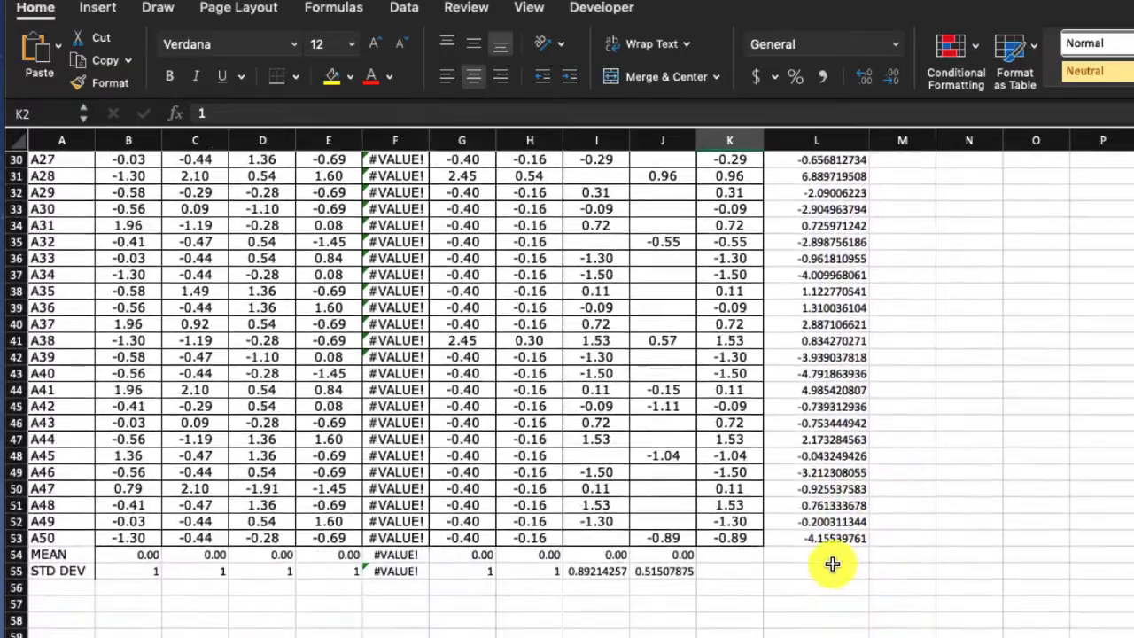
scroll(835, 562, "up", 9)
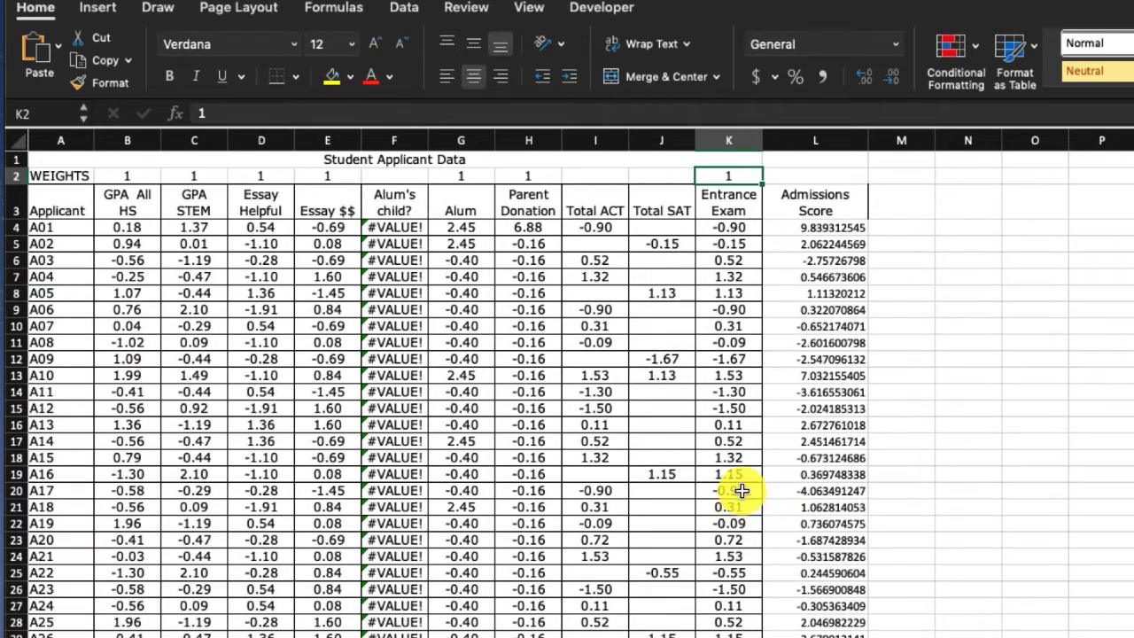
key("Left")
key("Left")
key("Left")
key("Left")
key("Left")
key("Left")
key("Left")
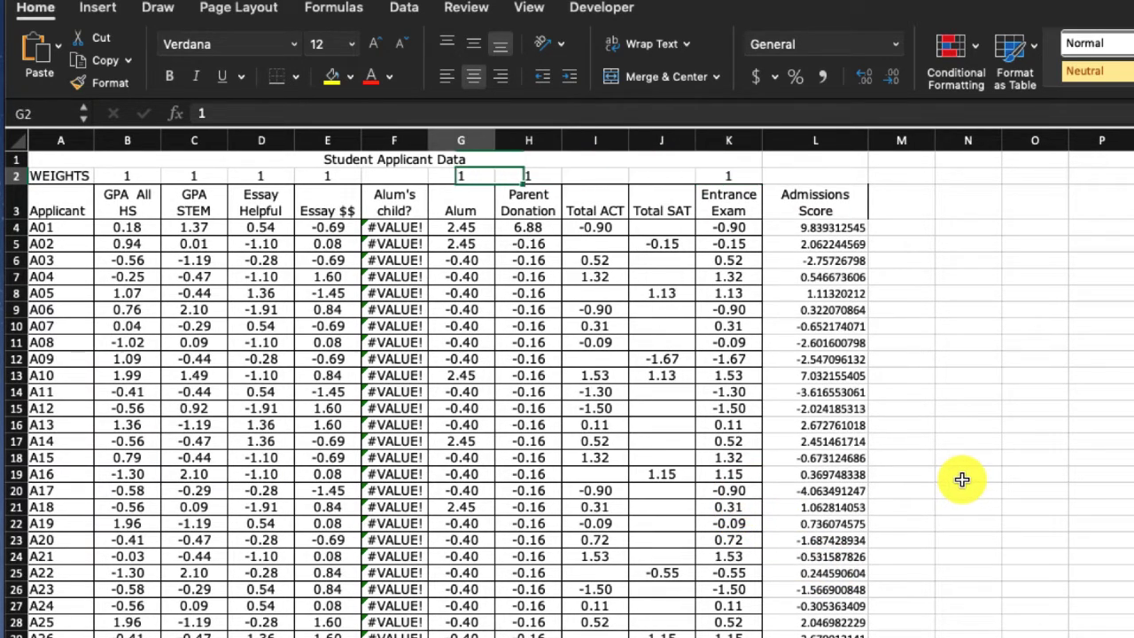
key("Left")
key("Left")
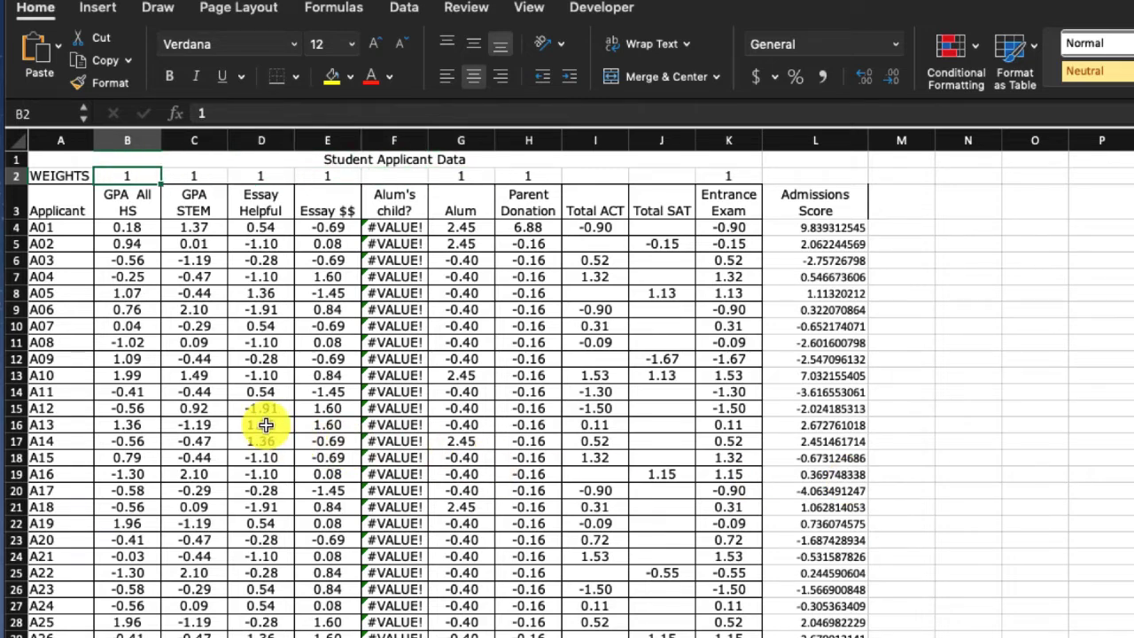
type("5")
key("Tab")
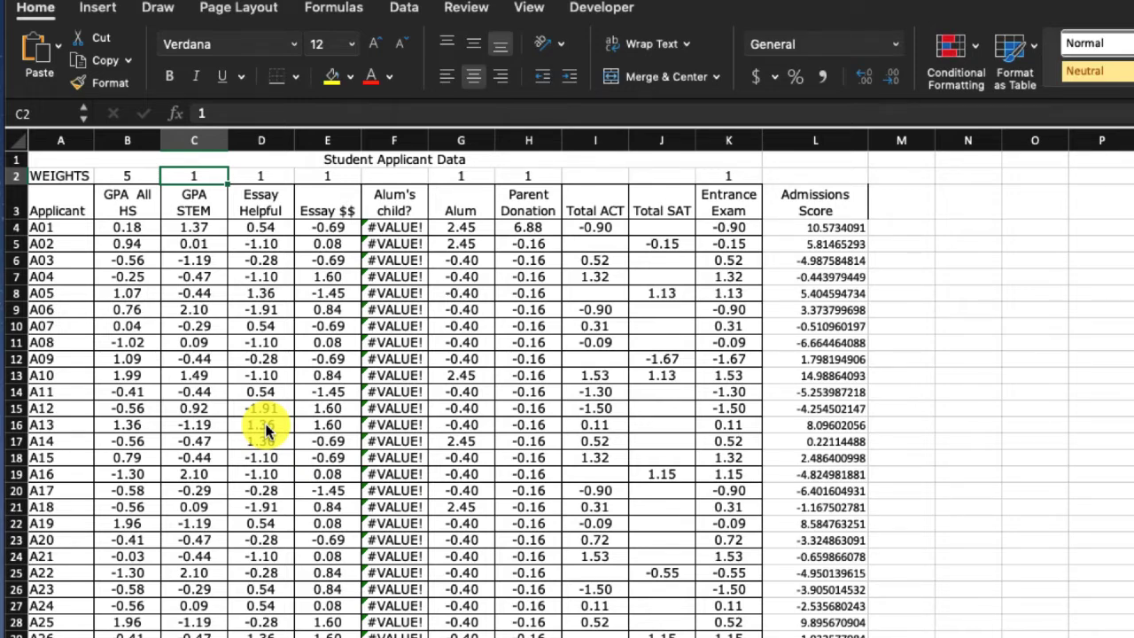
- Set the GPA STEM weight in C2 to 0 and the Essay Helpful weight in D2 to 3
type("0")
key("Tab")
key("shift+Tab")
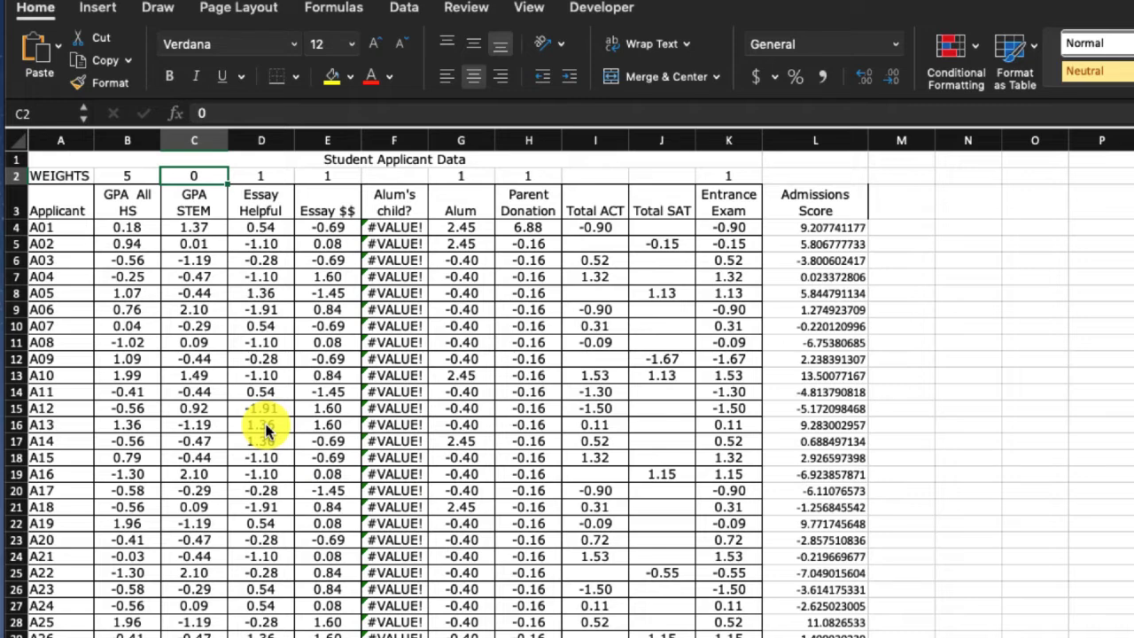
key("Right")
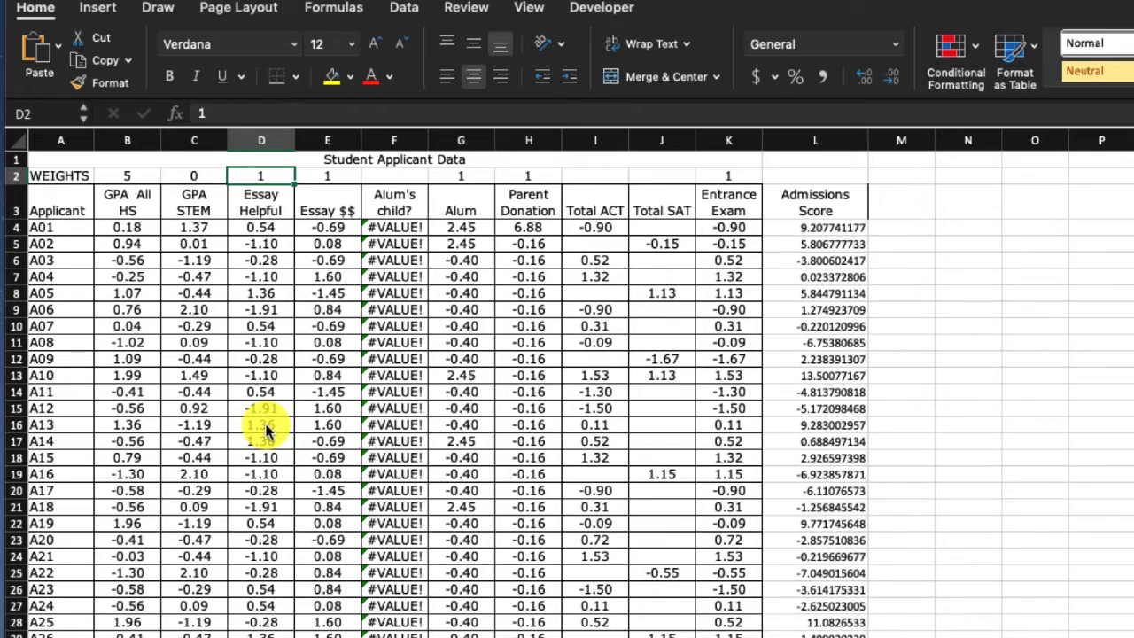
type("3")
key("Return")
key("Up")
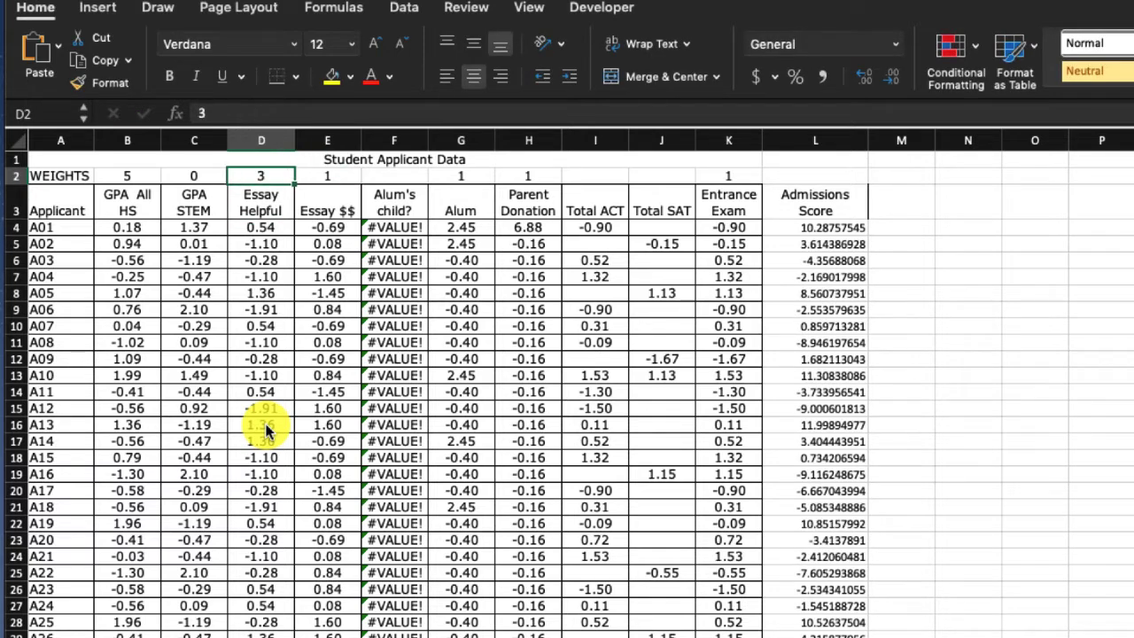
key("Left")
key("Left")
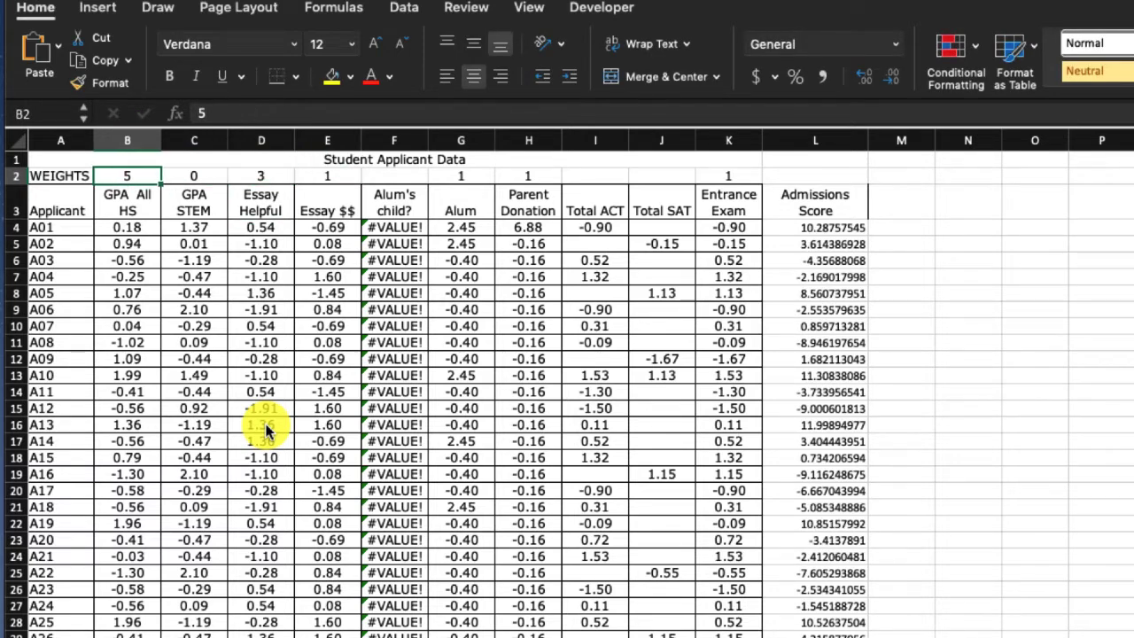
- Set the Alum weight in G2 and the Parent Donation weight in H2 to 0
key("Right")
key("Right")
key("Right")
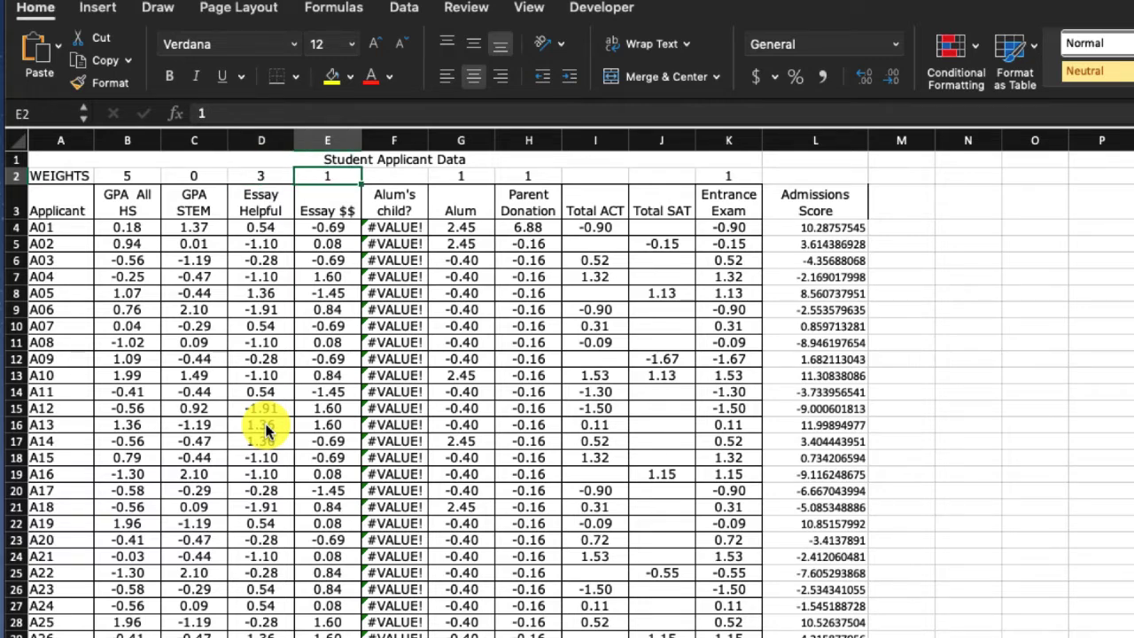
key("Right")
key("Right")
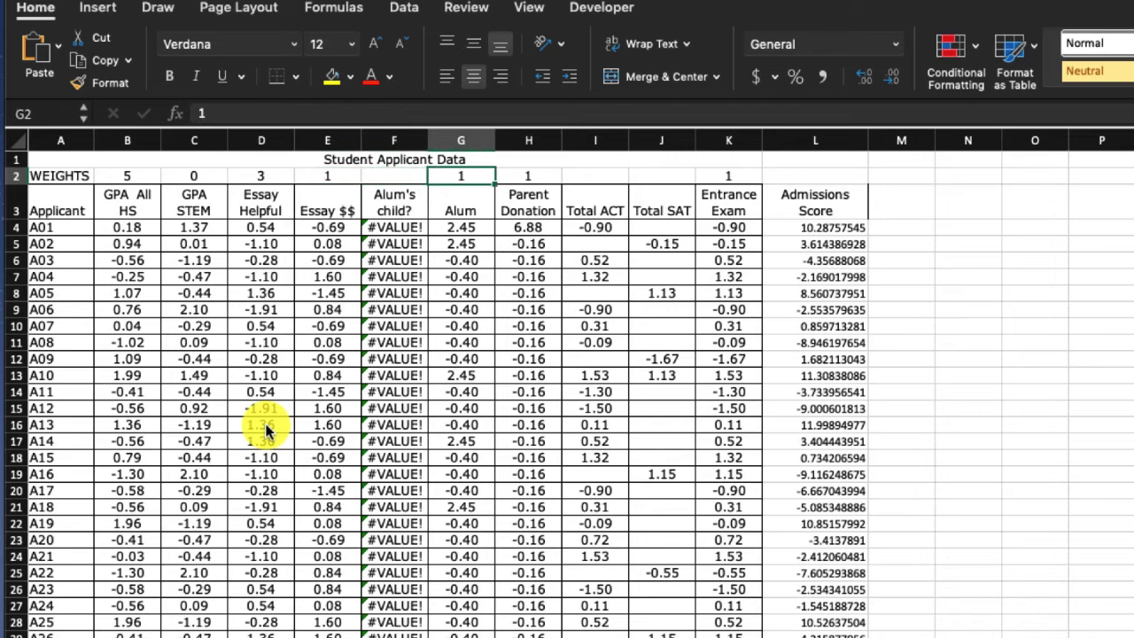
type("0")
key("Right")
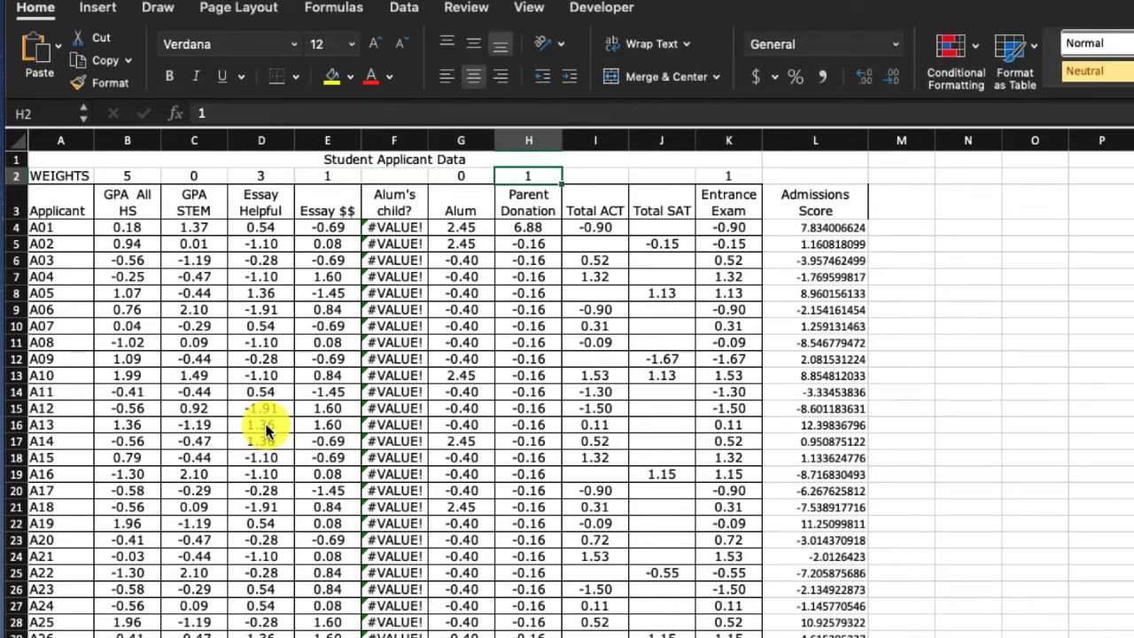
type("0")
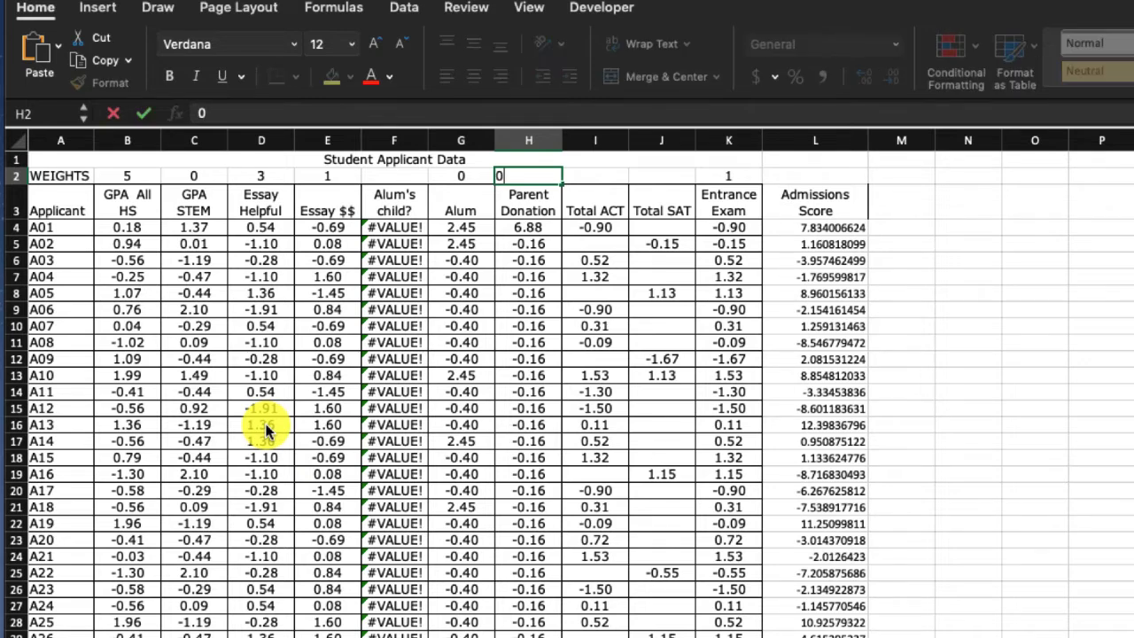
key("Right")
key("Left")
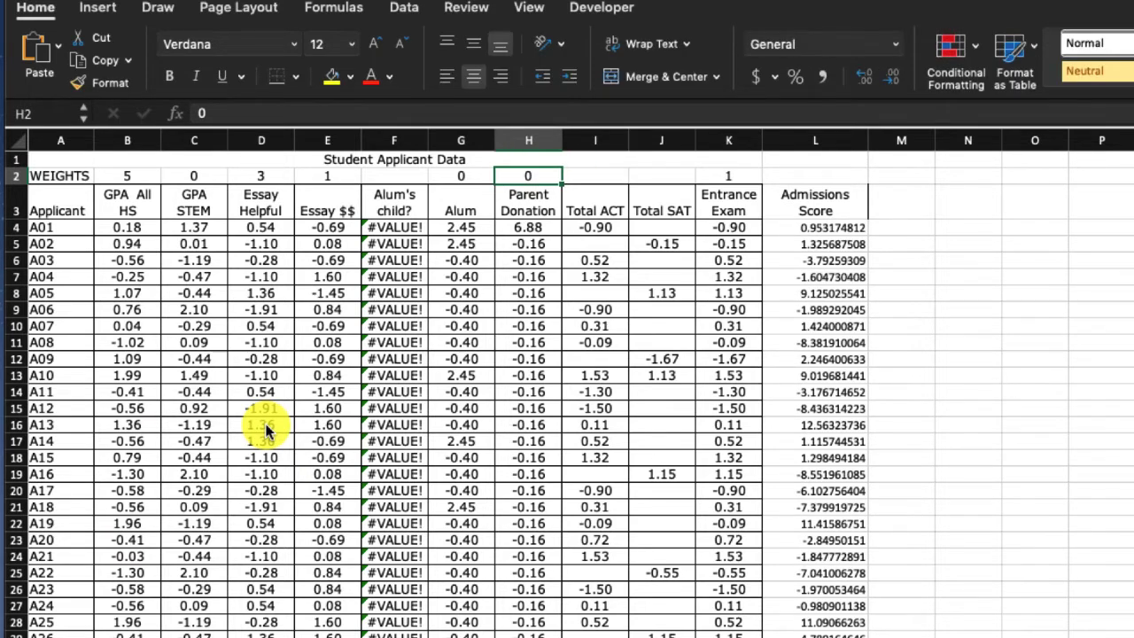
- Set the Entrance Exam weight in K2 to 2 and review the Admissions Score column, including applicants A05 and A13
key("Right")
key("Right")
key("Right")
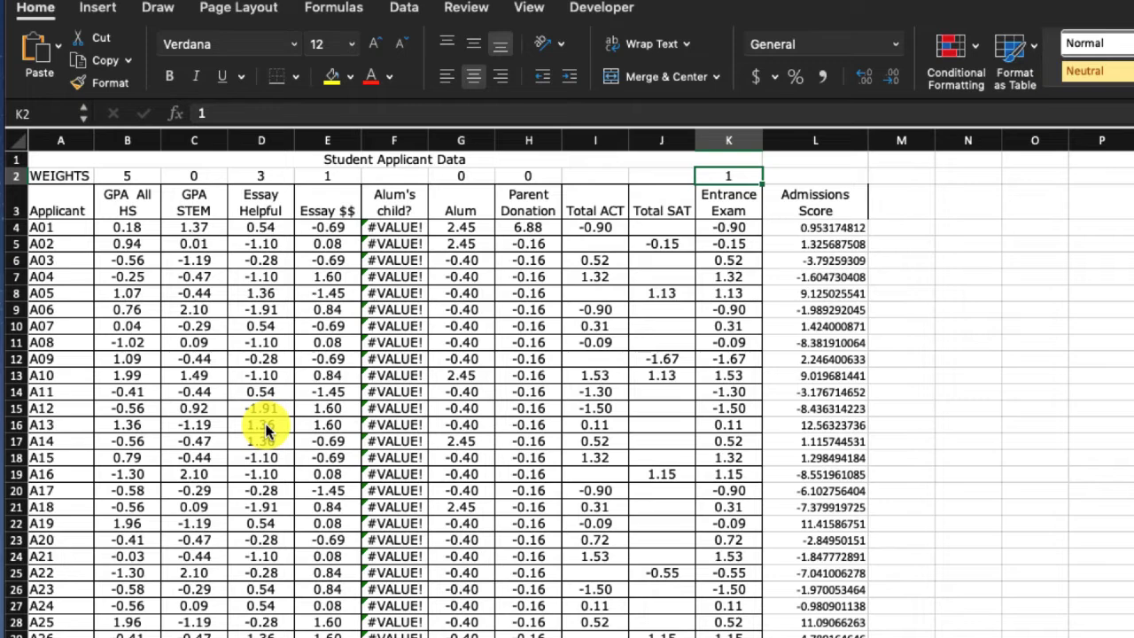
type("2")
key("Return")
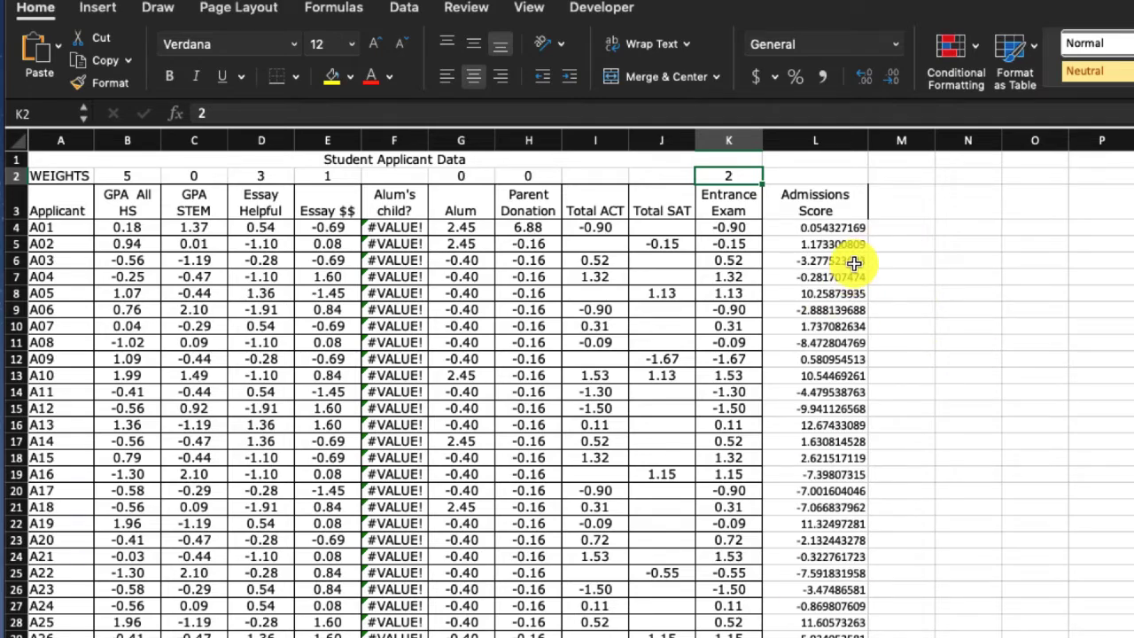
scroll(567, 394, "down", 4)
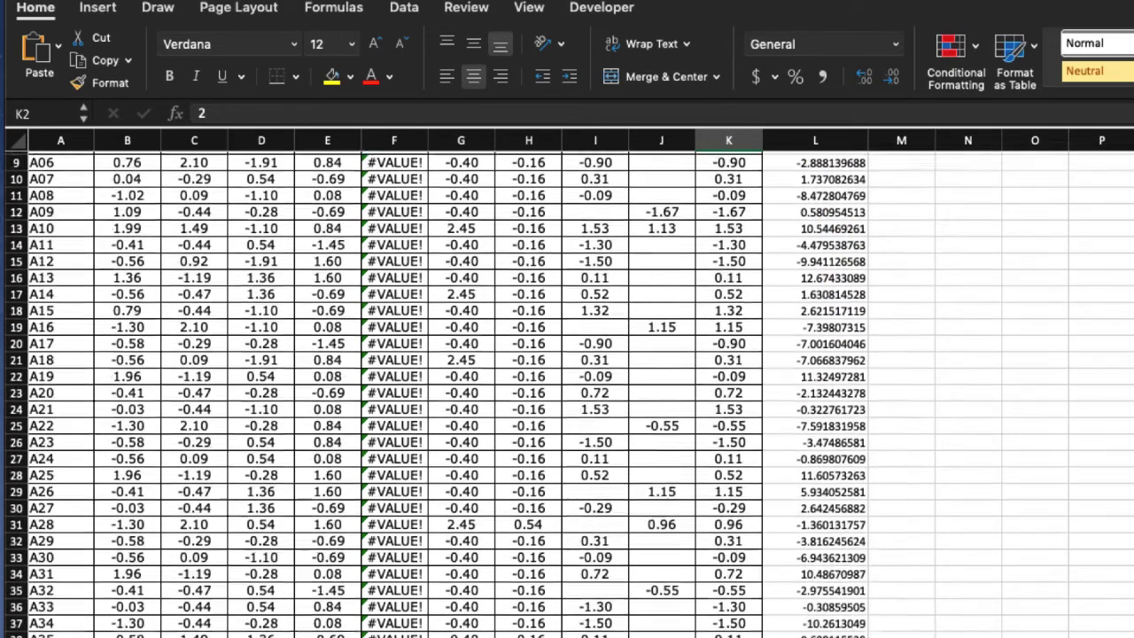
scroll(567, 394, "down", 4)
scroll(853, 438, "up", 8)
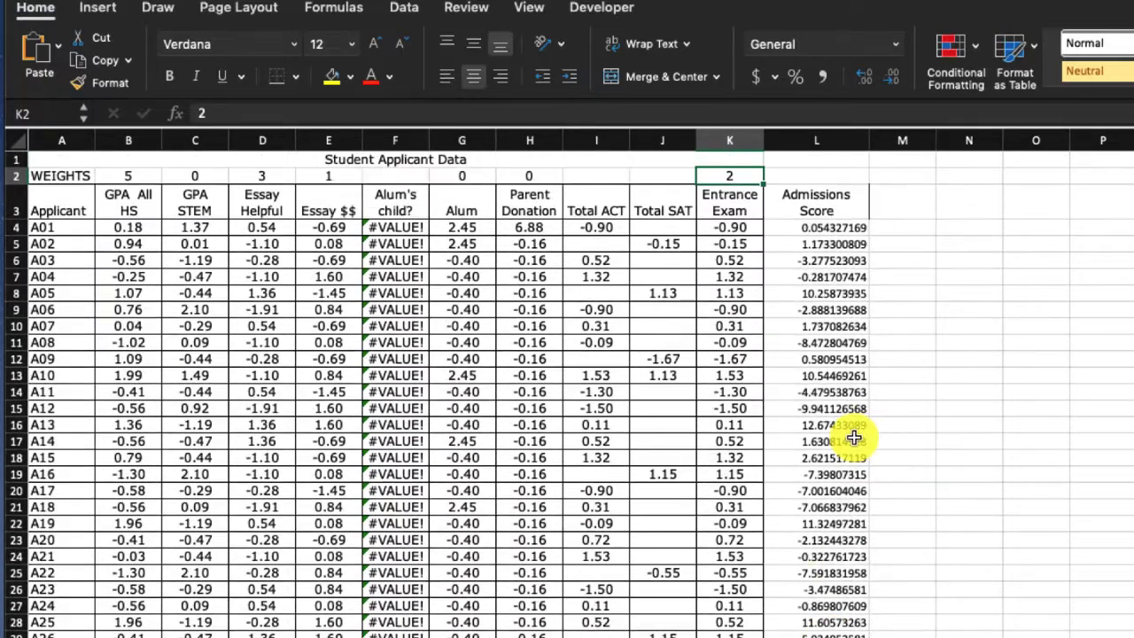
left_click(846, 293)
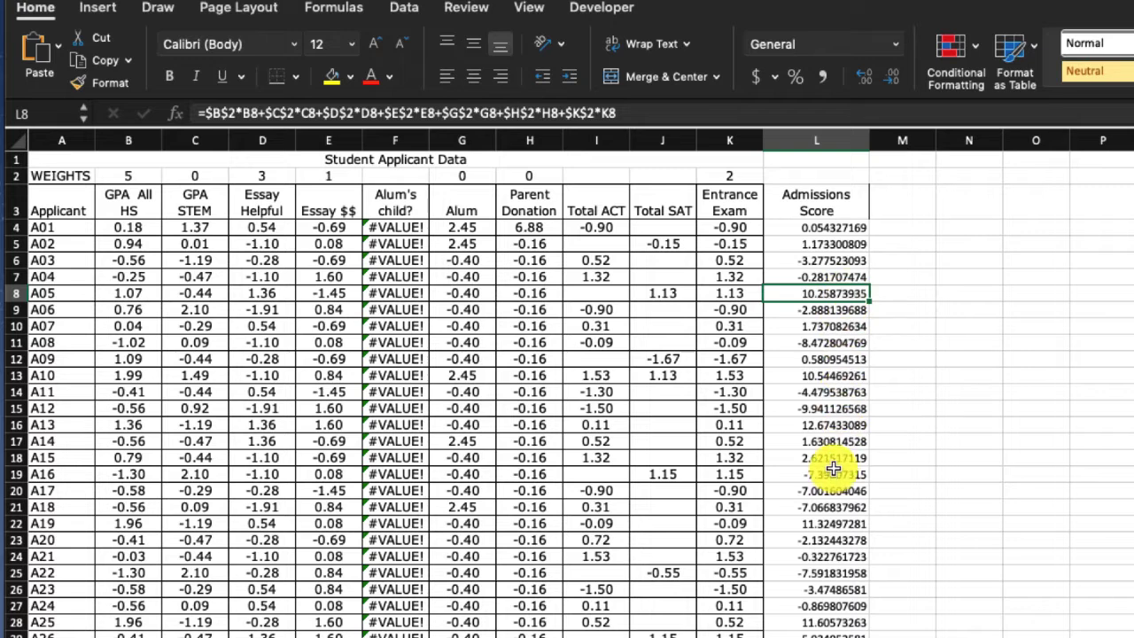
left_click(836, 426)
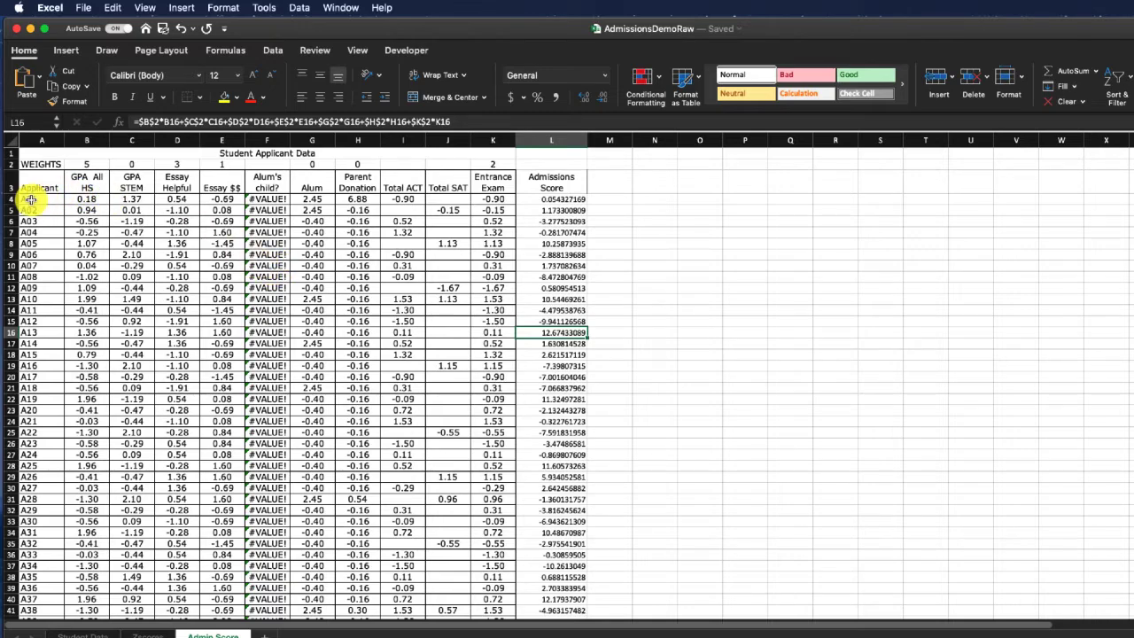
- Start a custom sort on all applicant rows from A4 through the Admissions Score column, with the list treated as having no headers
left_click_drag(21, 199, 540, 572)
scroll(435, 324, "up", 5)
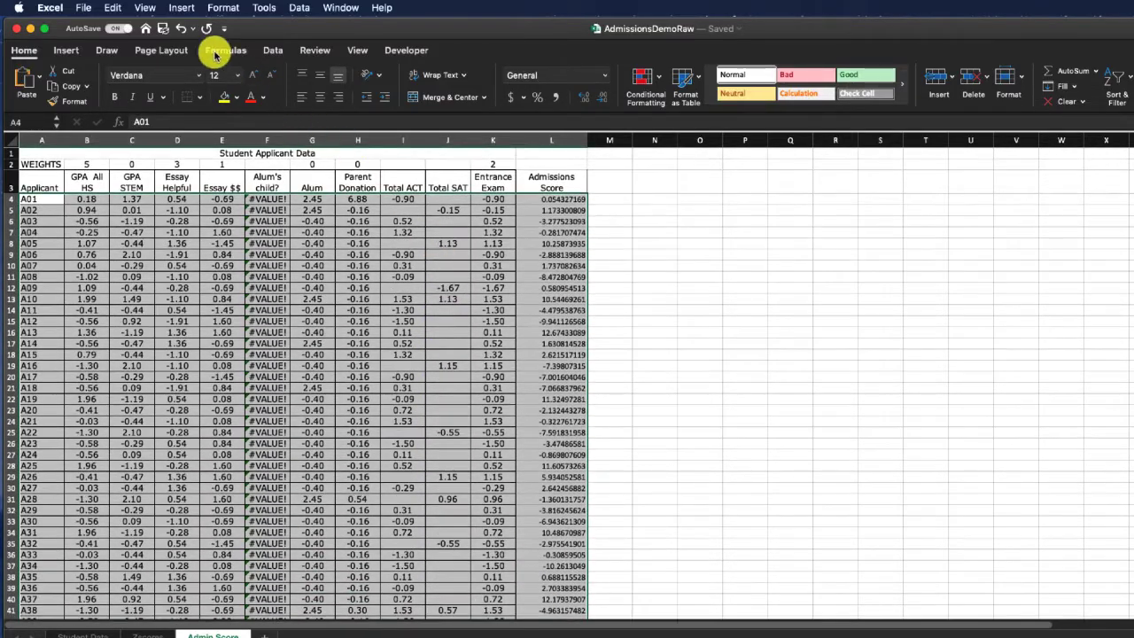
left_click(273, 51)
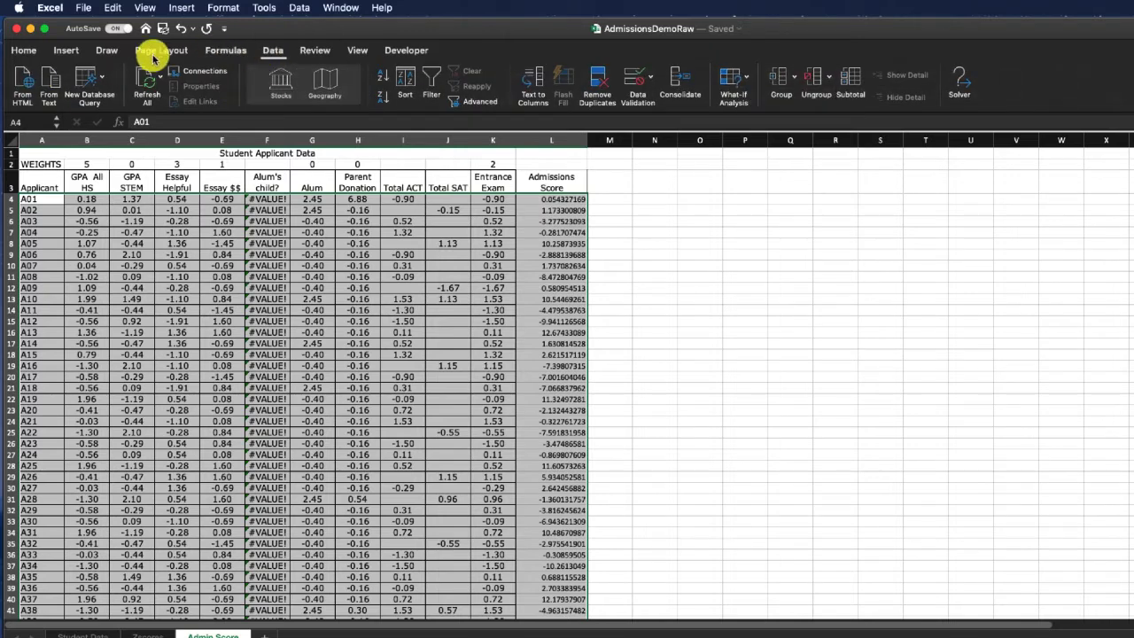
left_click(405, 86)
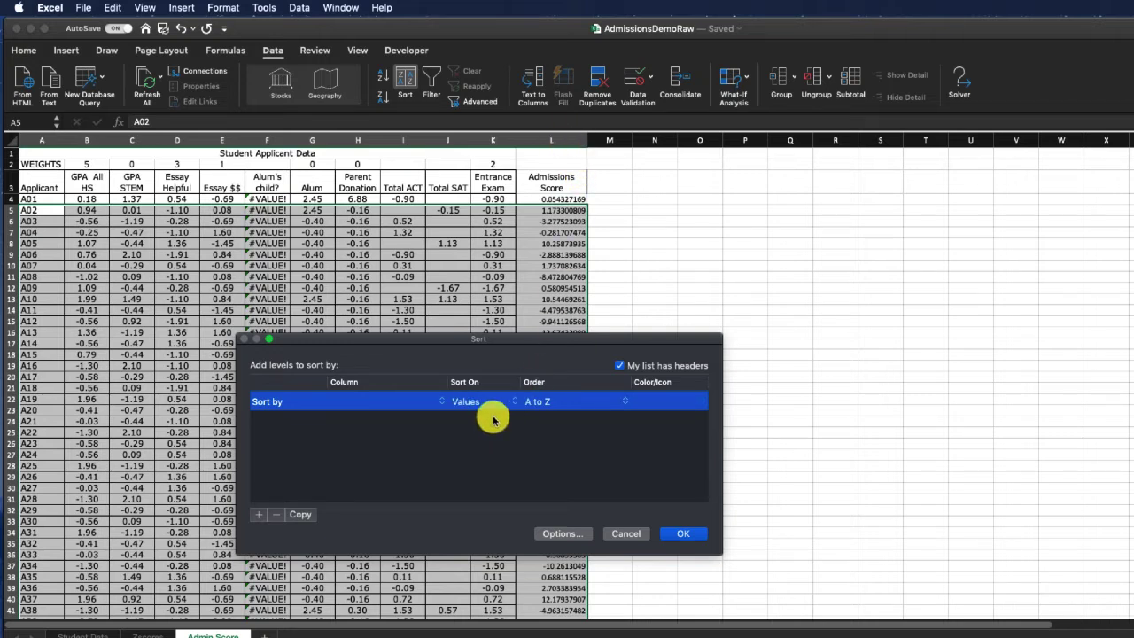
left_click(405, 401)
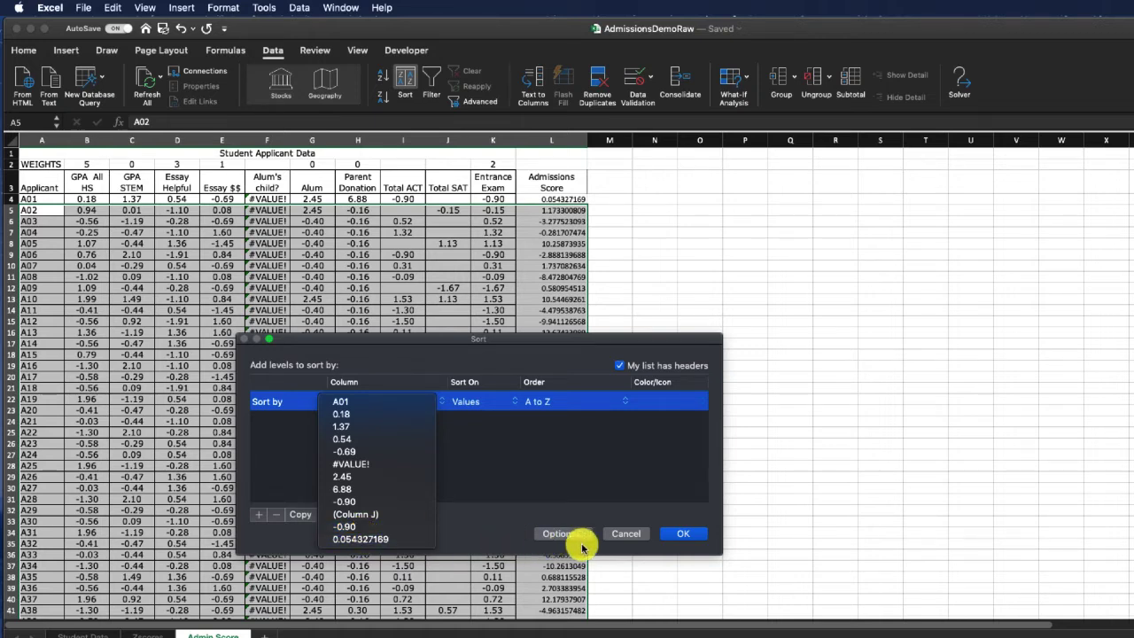
left_click(615, 361)
left_click(619, 366)
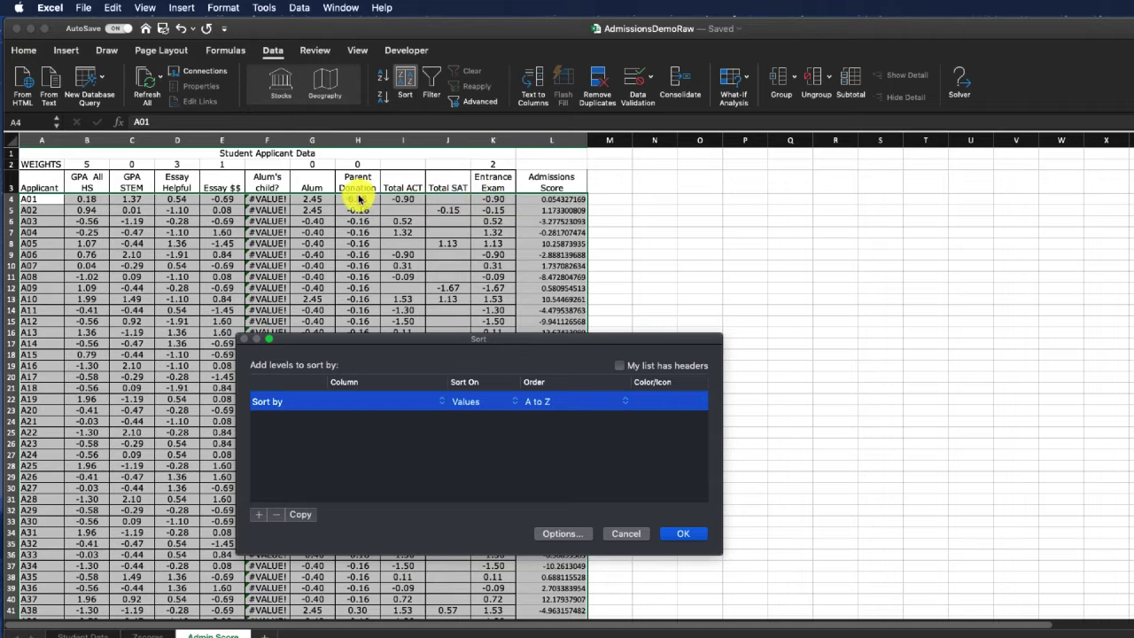
- Sort the applicant rows by the values in Column L from largest to smallest
left_click(377, 405)
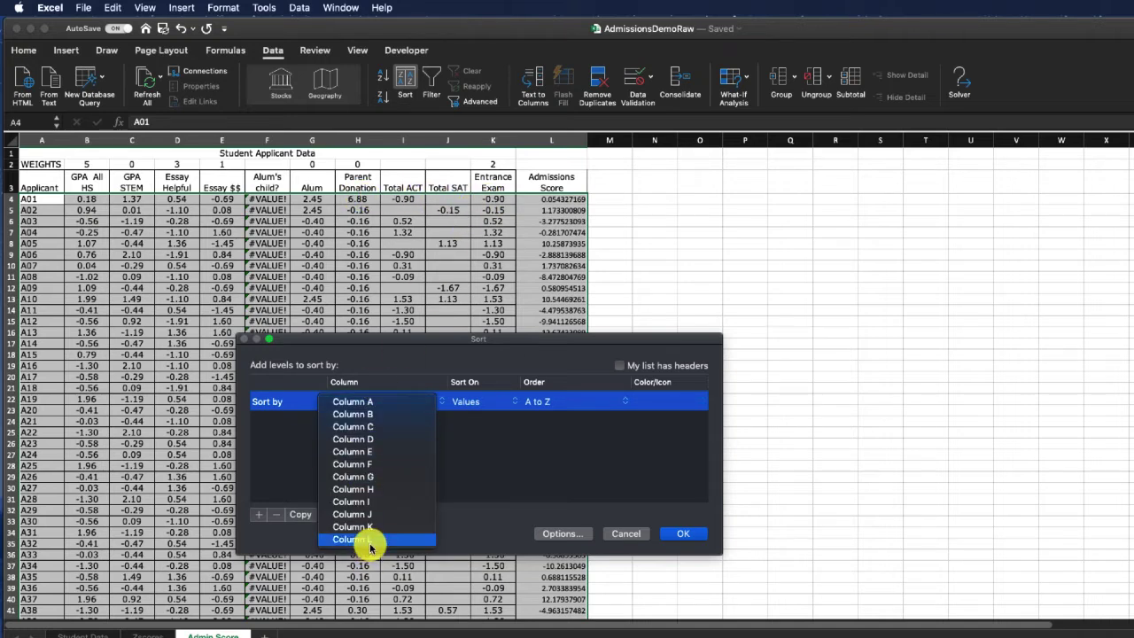
left_click(403, 538)
left_click(562, 405)
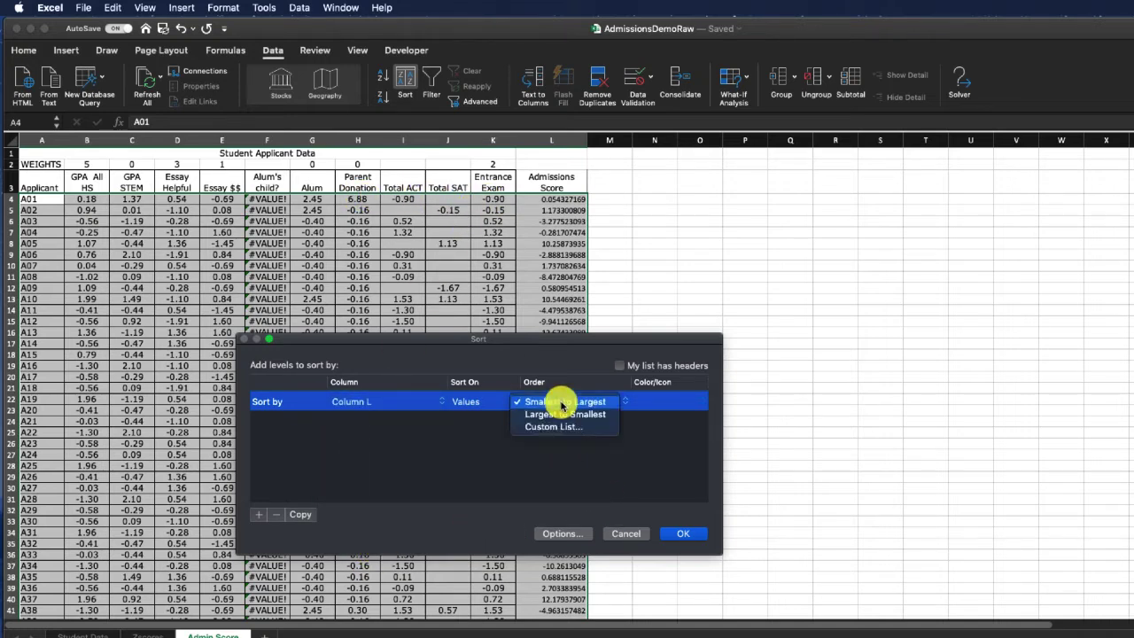
left_click(542, 414)
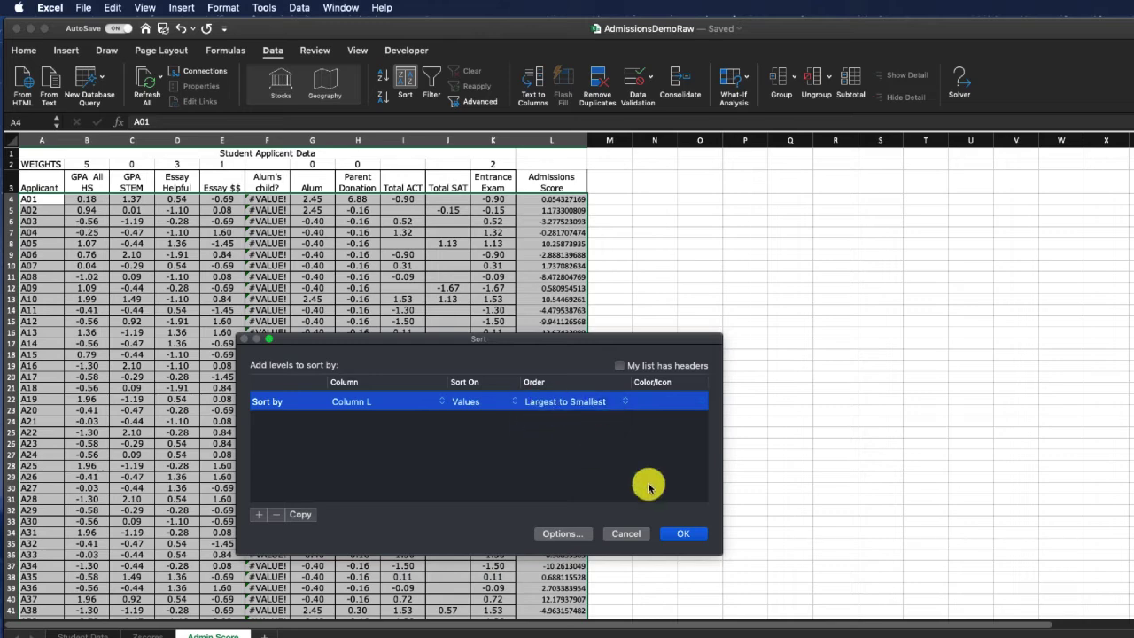
left_click(692, 535)
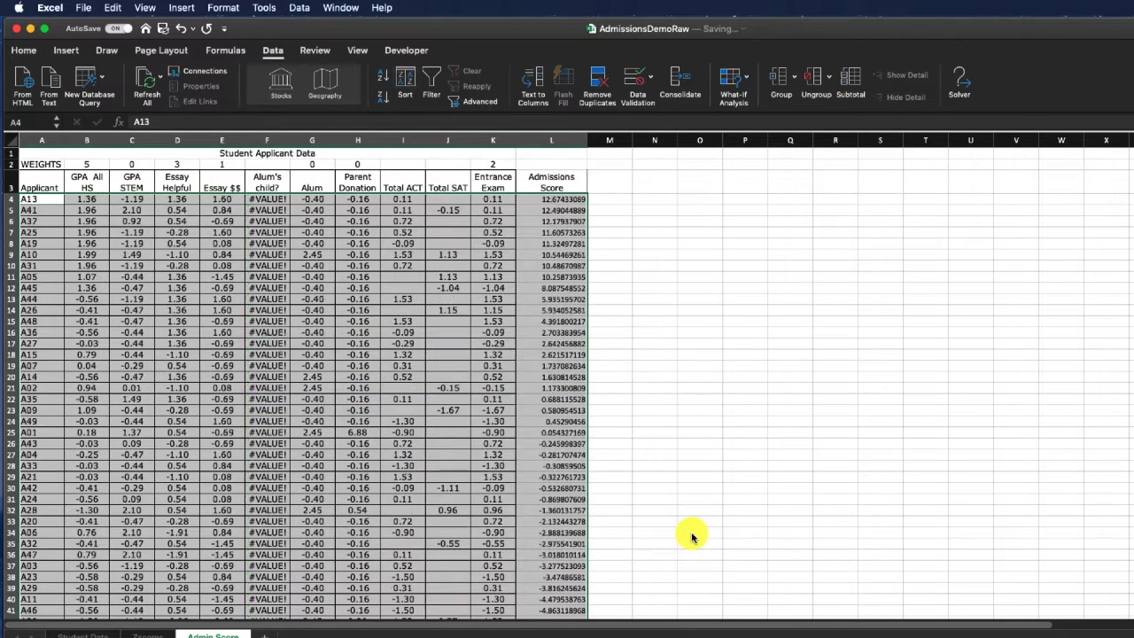
- Highlight the ten highest-scoring applicants' rows (A4:L13) in yellow
left_click(226, 331)
left_click_drag(555, 202, 612, 298)
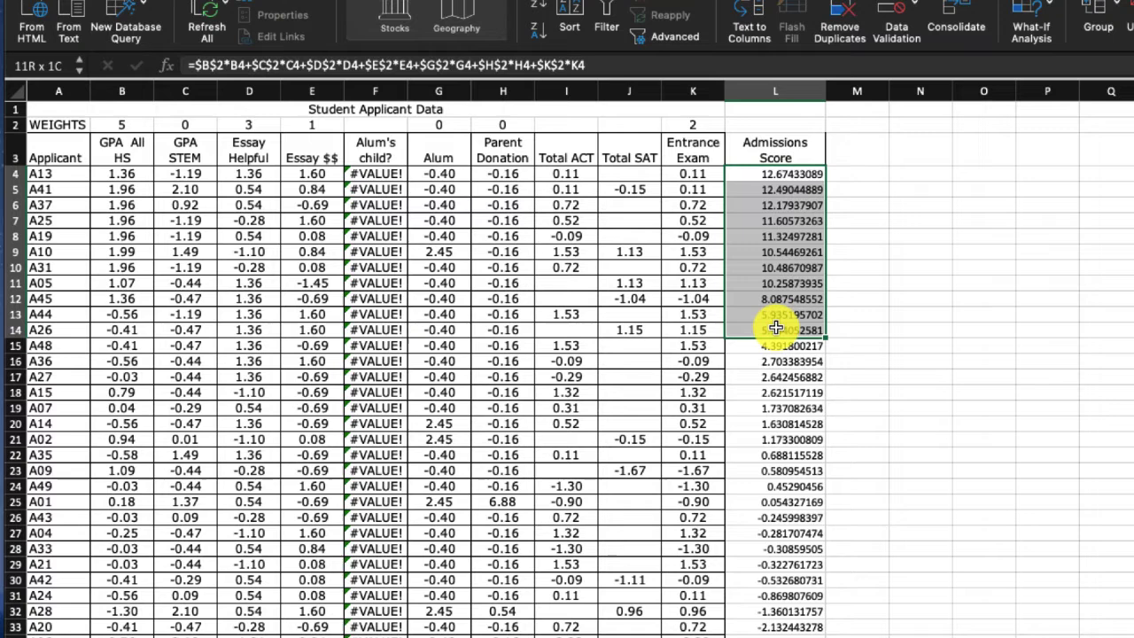
left_click_drag(775, 328, 775, 329)
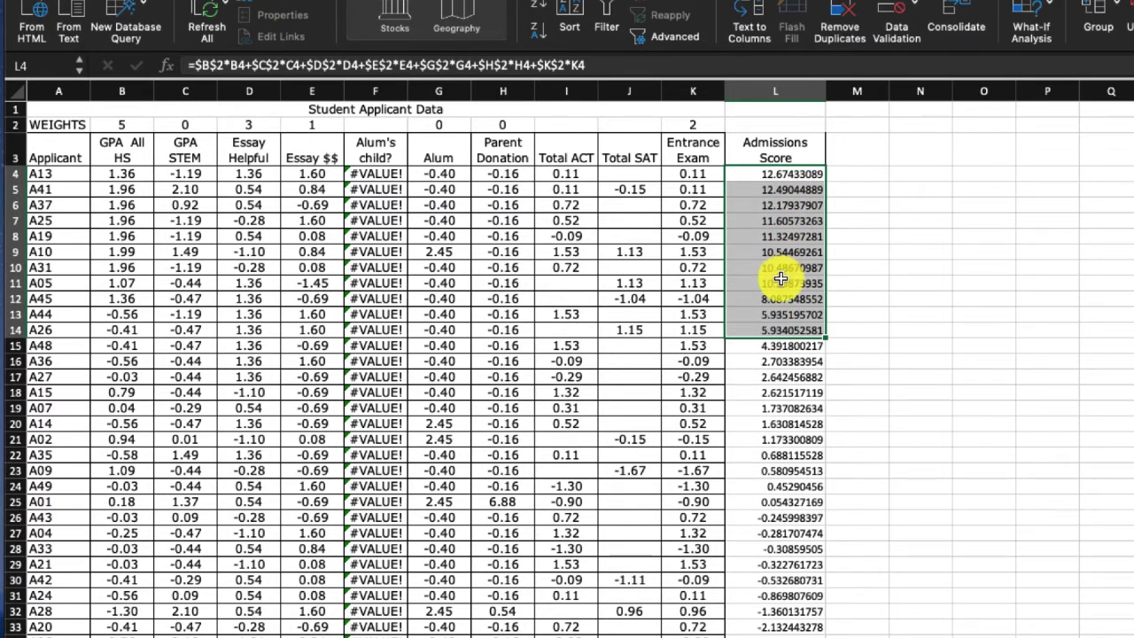
left_click_drag(776, 312, 9, 174)
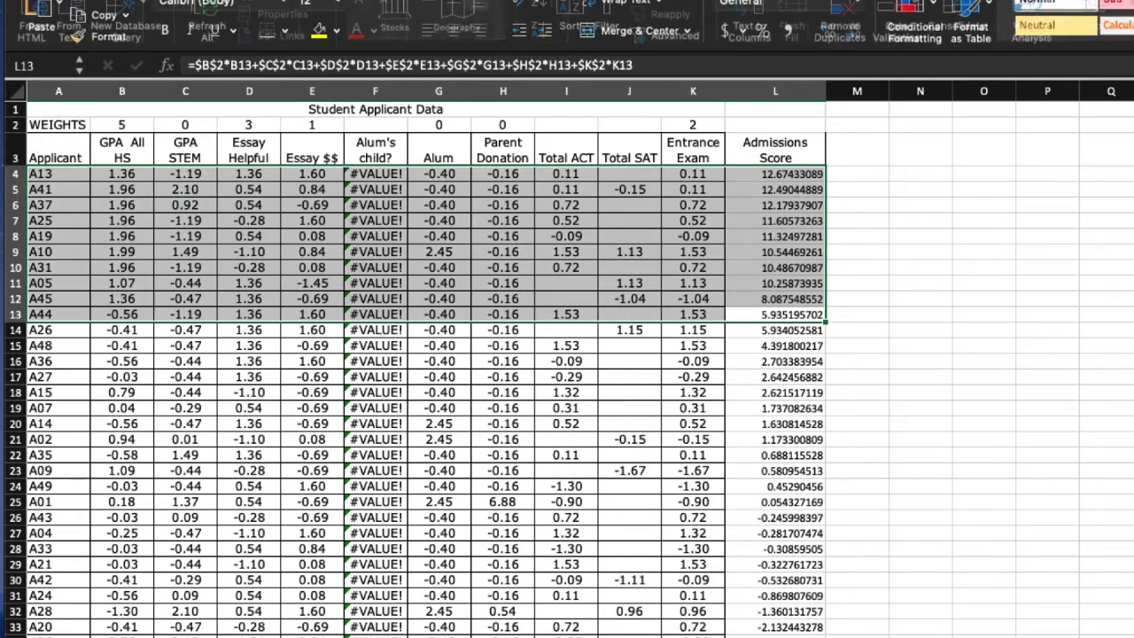
left_click(316, 30)
left_click(908, 315)
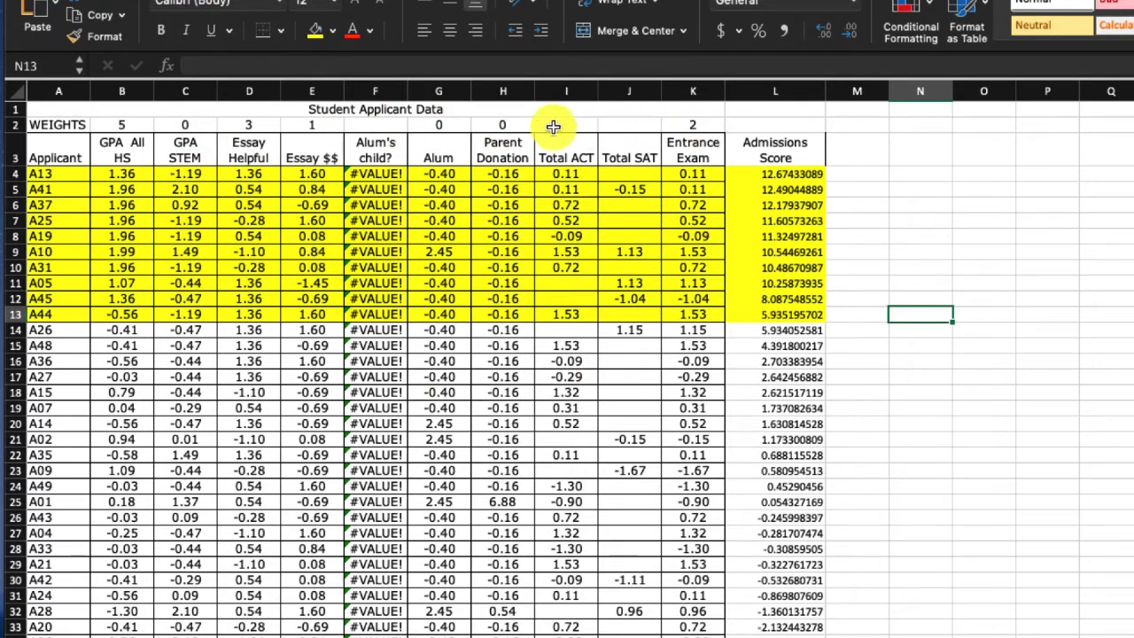
- Set the GPA All HS weight in B2 to 1 and the Entrance Exam weight in K2 to 5
left_click(133, 127)
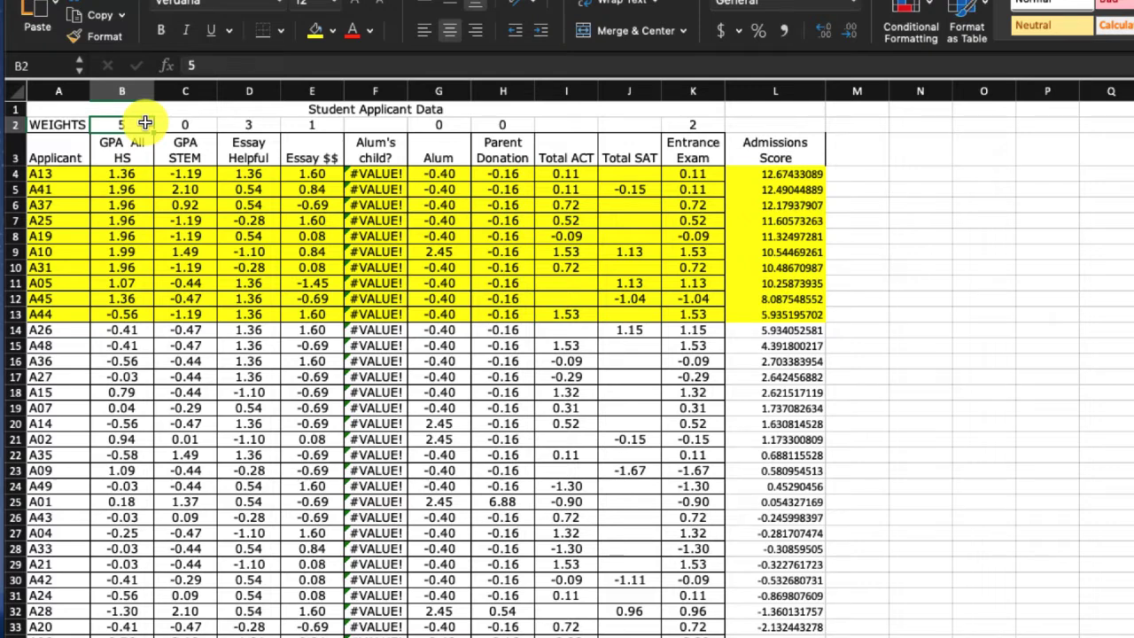
key("Tab")
key("Tab")
key("Tab")
key("Tab")
key("Tab")
key("Tab")
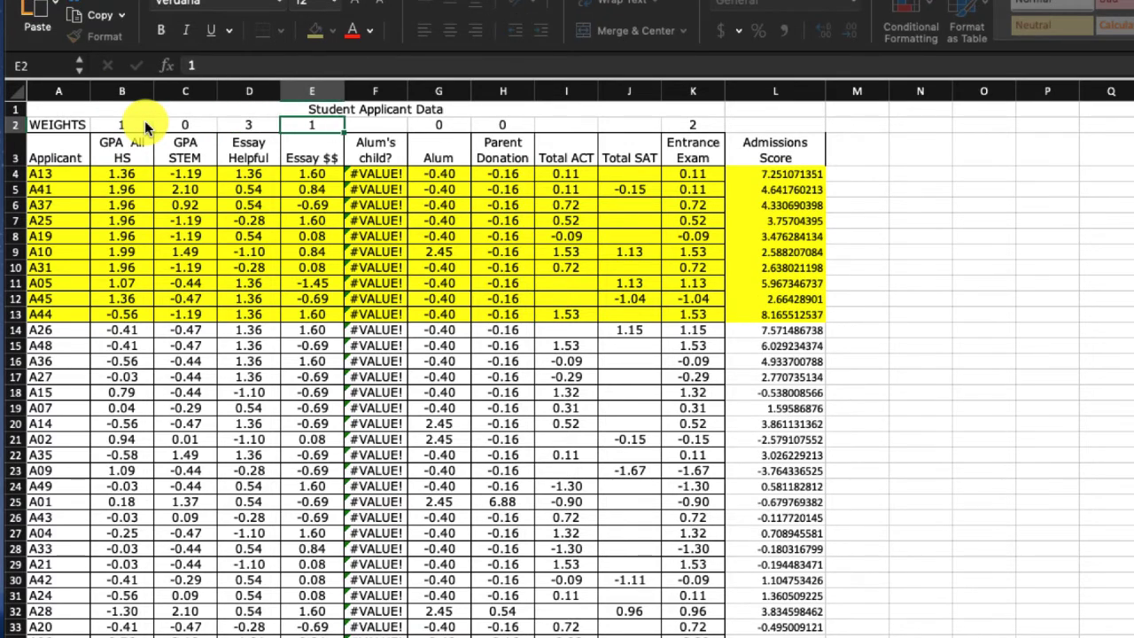
key("Tab")
key("Tab")
key("Tab")
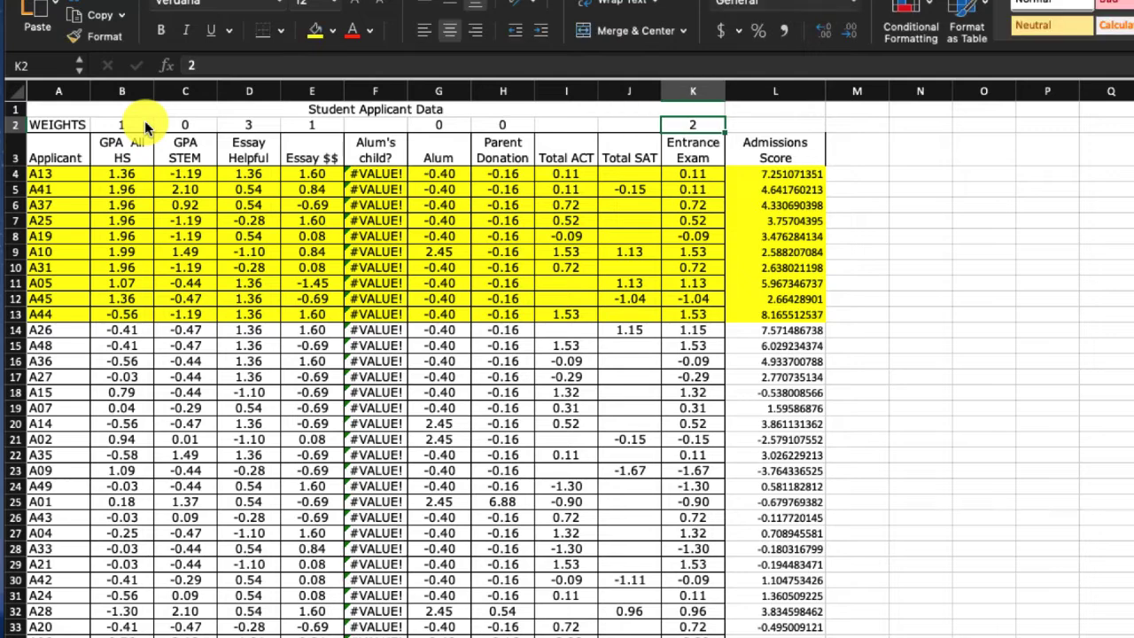
type("5")
key("shift+Tab")
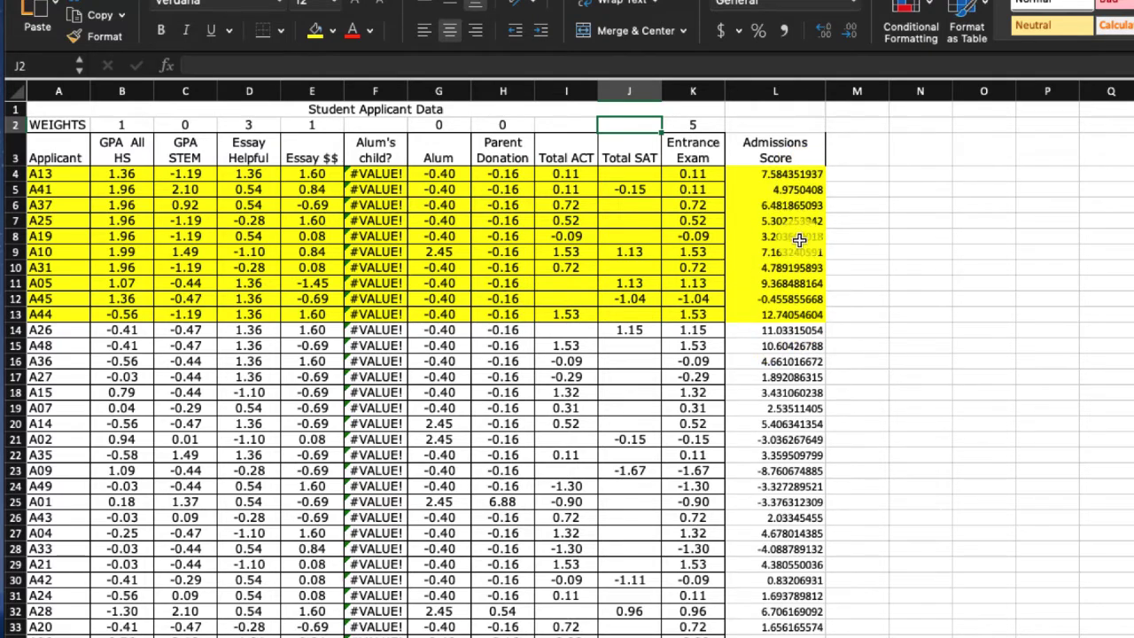
- Set the Parent Donation weight in H2 to 2
left_click(487, 125)
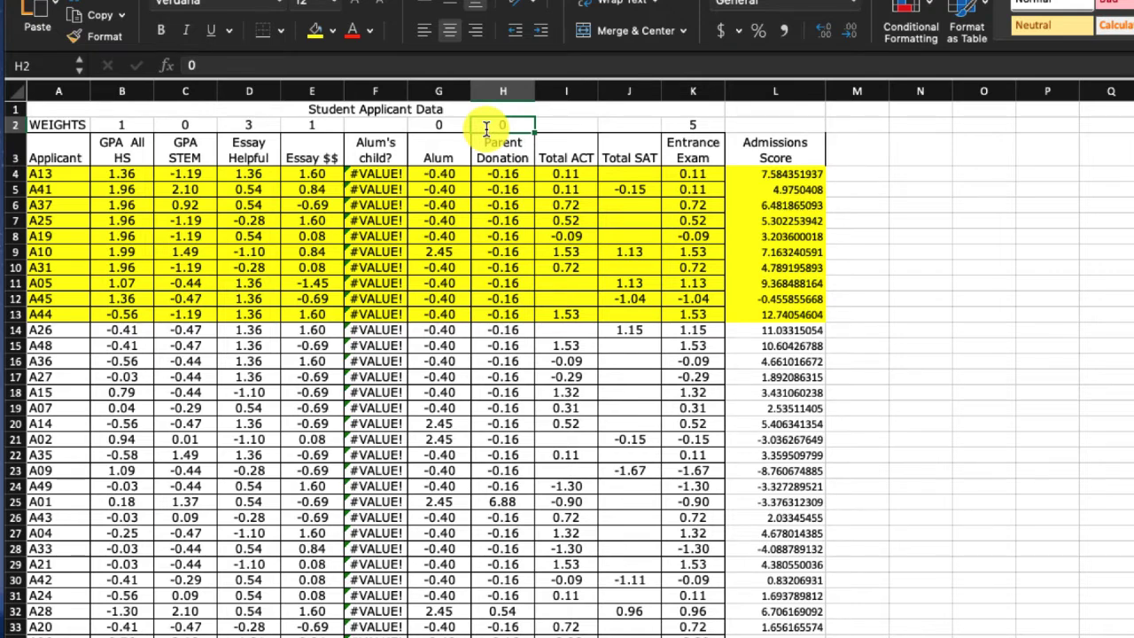
type("2")
key("Left")
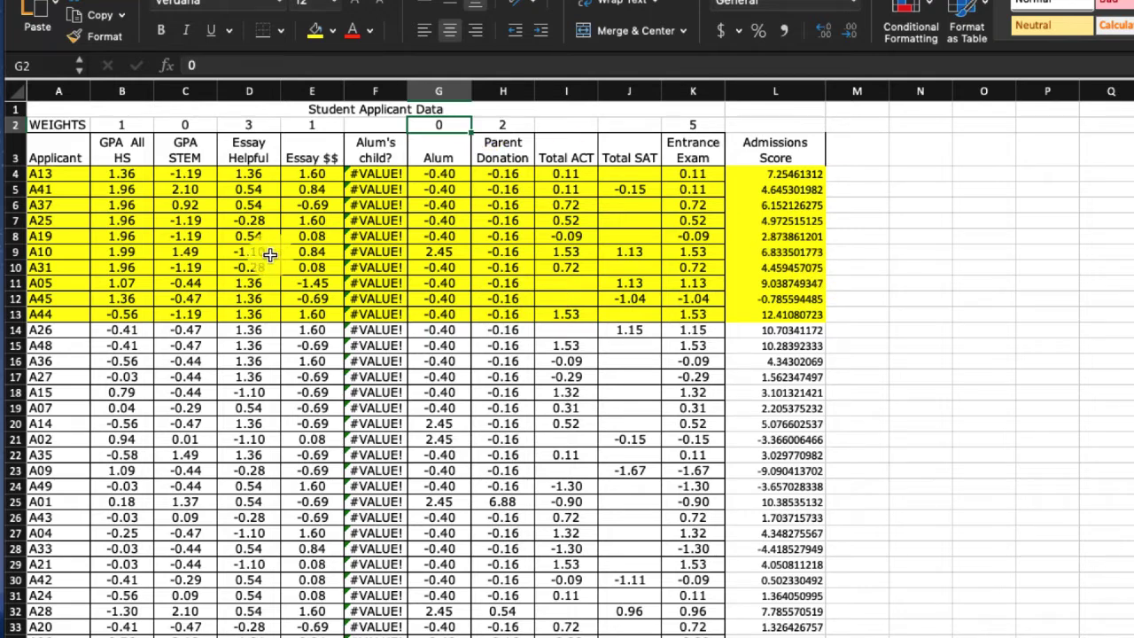
- Remove the yellow fill from the top ten applicant rows (A4:L13)
left_click_drag(47, 177, 797, 315)
left_click(332, 31)
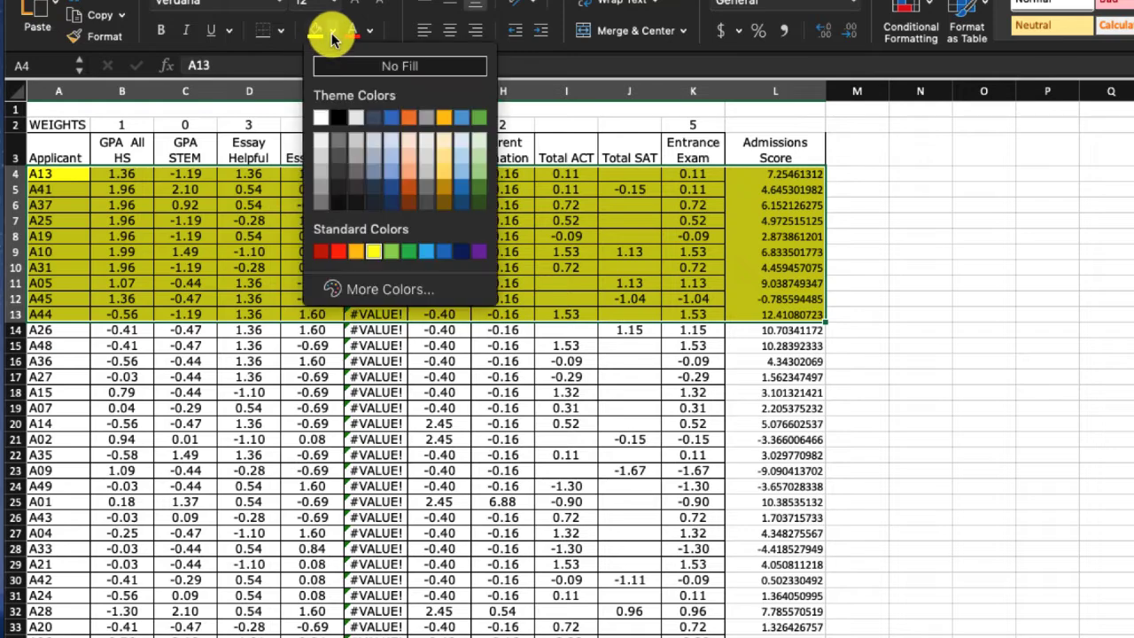
left_click(395, 66)
left_click(309, 283)
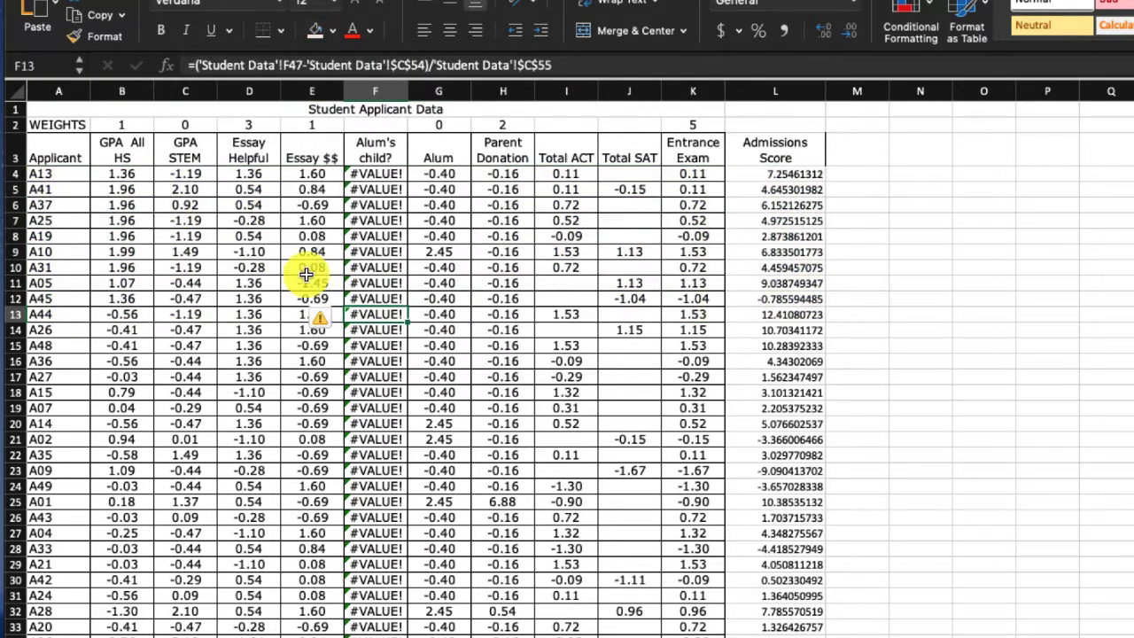
left_click(69, 177)
left_click_drag(69, 177, 794, 500)
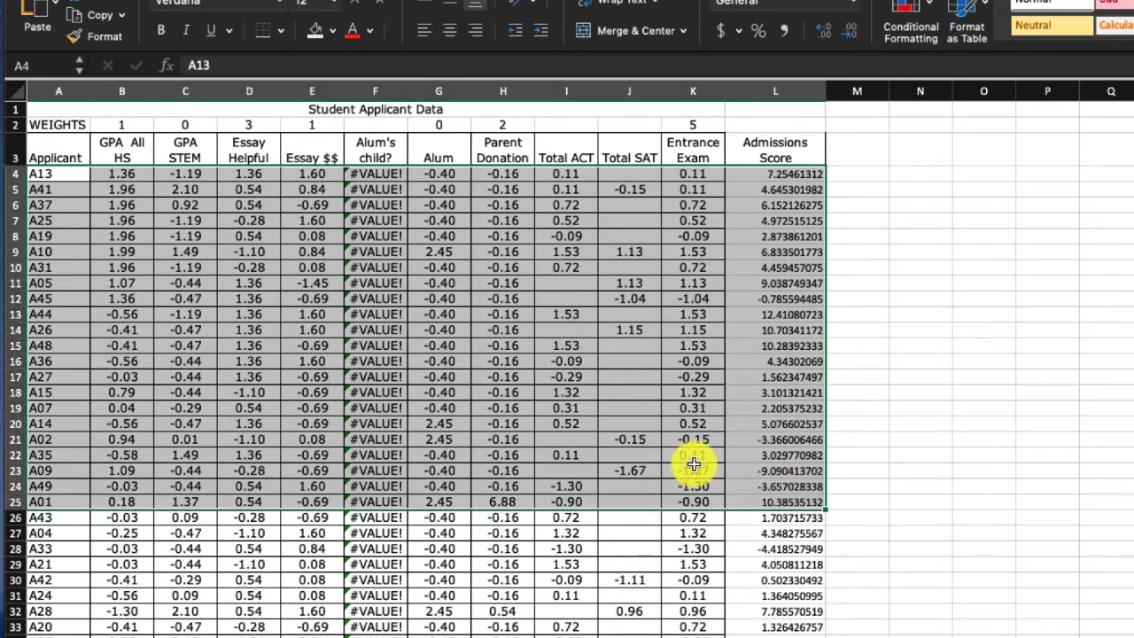
left_click(507, 423)
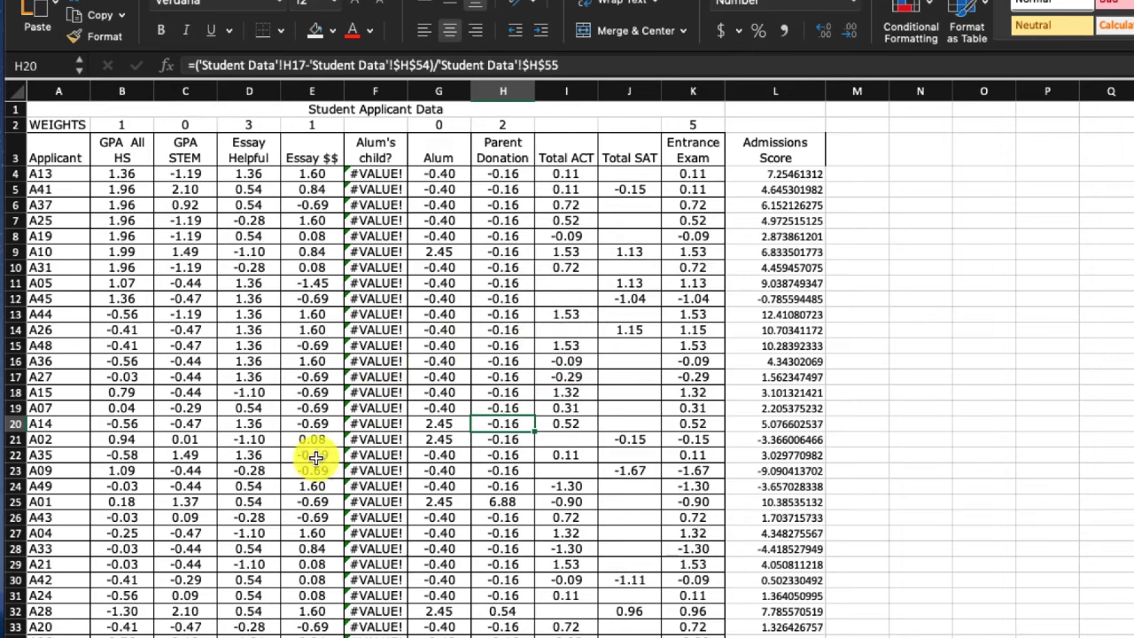
left_click_drag(124, 132, 700, 124)
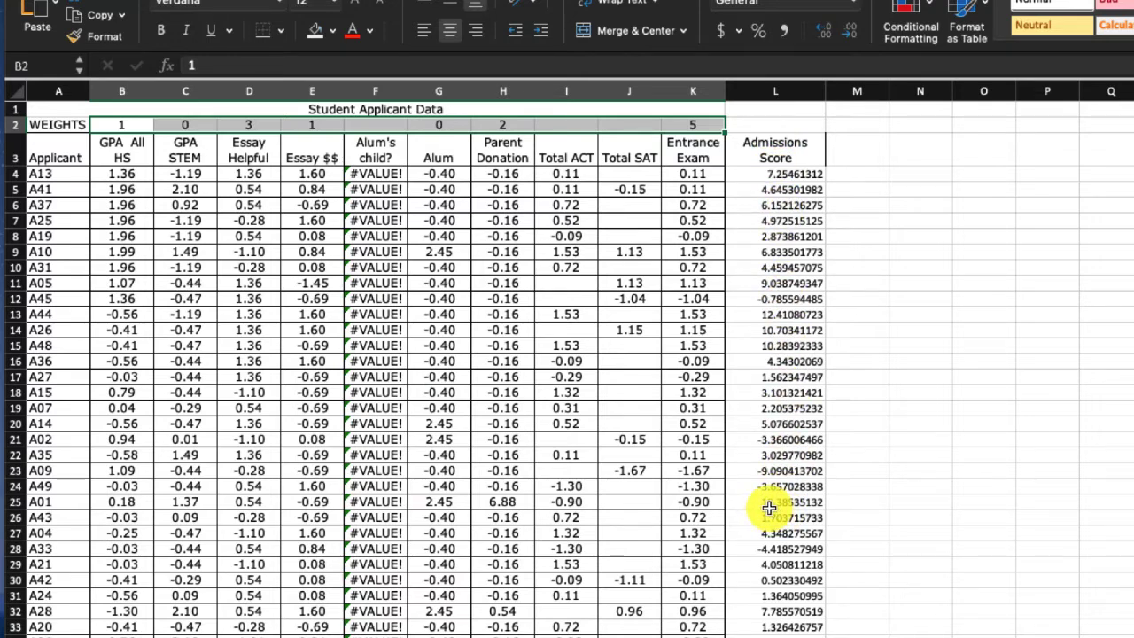
left_click(240, 255)
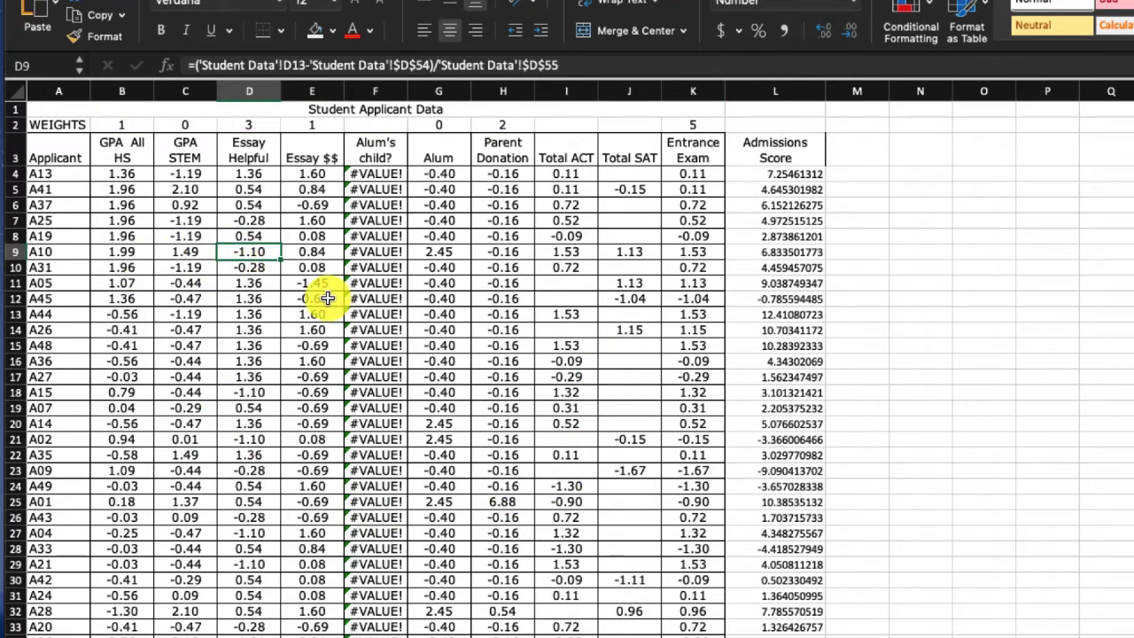
scroll(324, 294, "right", 2)
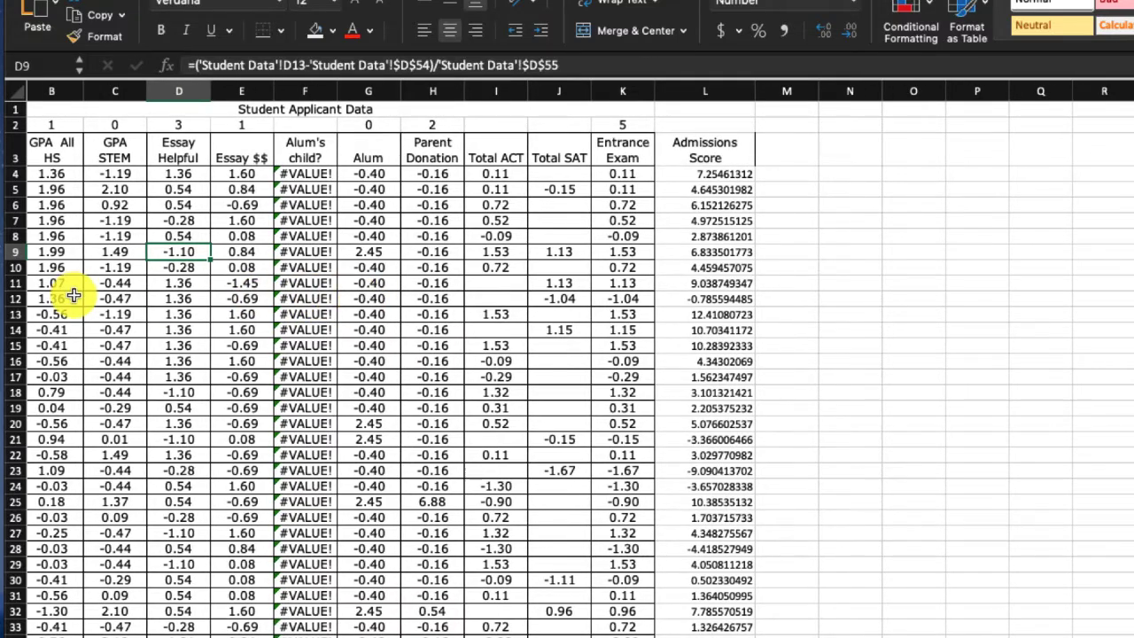
scroll(222, 305, "left", 2)
scroll(150, 256, "left", 2)
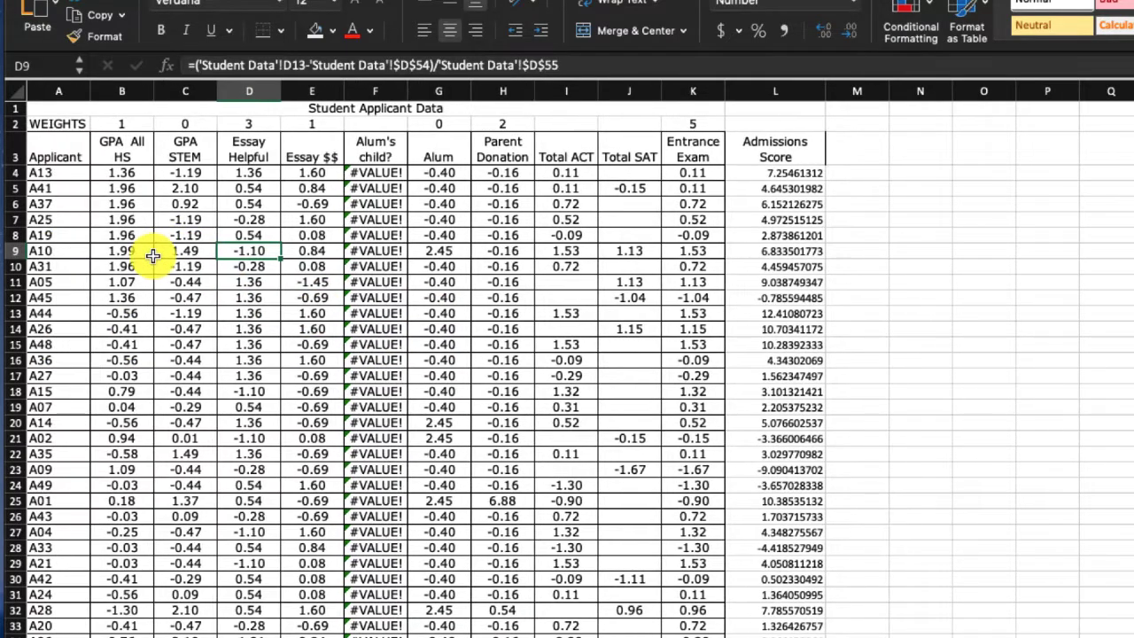